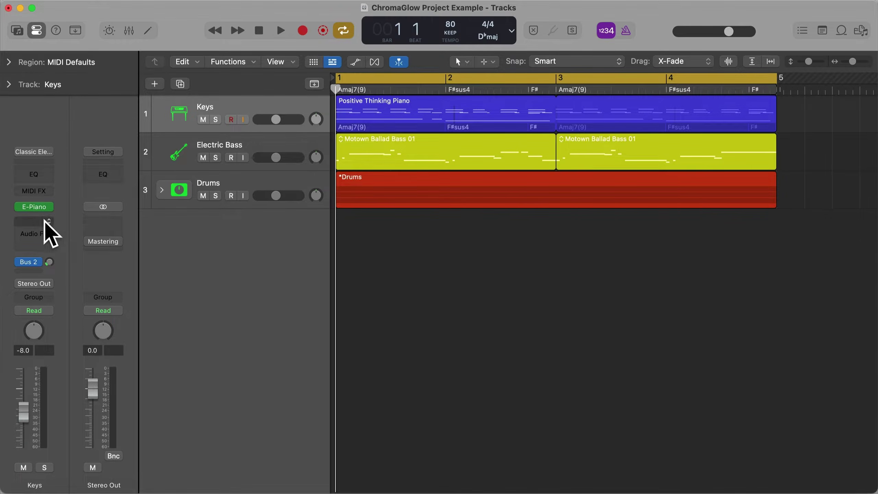
- Insert a stereo Test Oscillator as the first audio effect on the Keys track and set its frequency to 250 Hz
{"action": "left_click", "coordinate": [48, 232]}
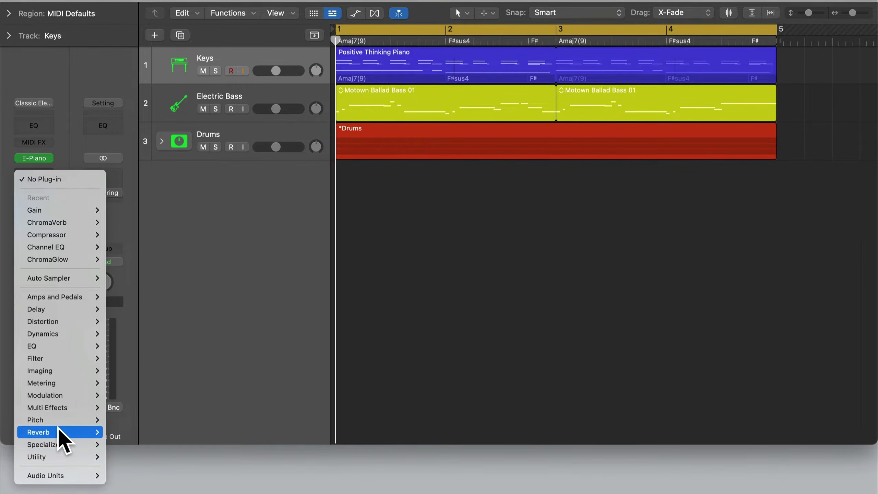
{"action": "mouse_move", "coordinate": [64, 462]}
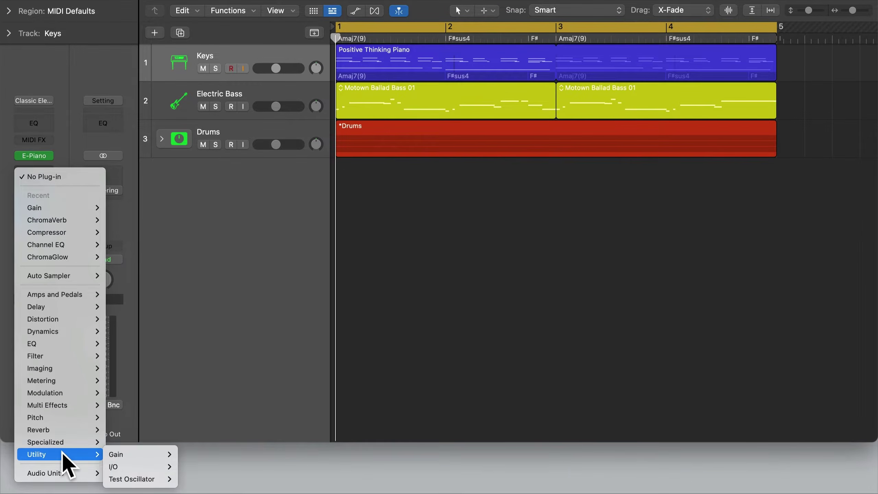
{"action": "mouse_move", "coordinate": [163, 479]}
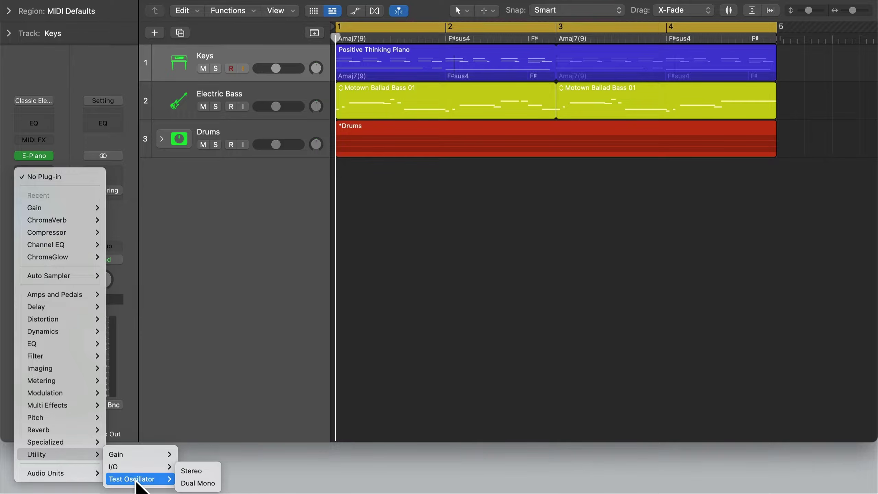
{"action": "left_click", "coordinate": [194, 473]}
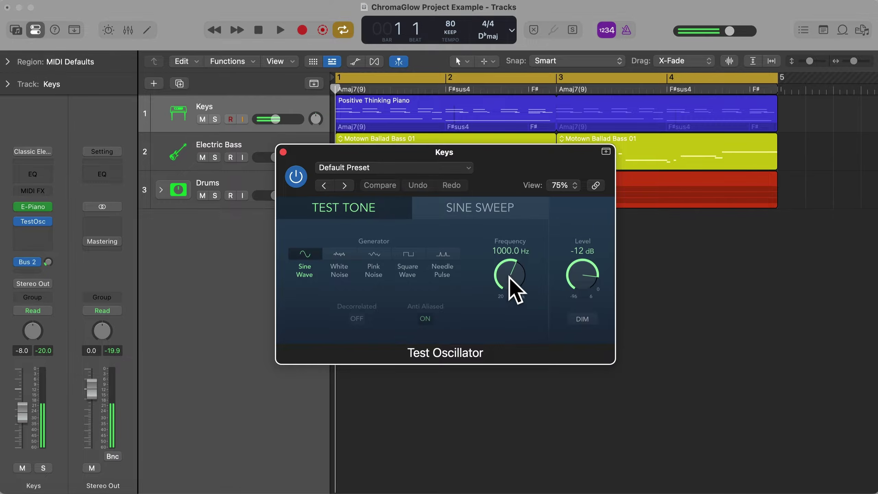
{"action": "left_click_drag", "start_coordinate": [510, 278], "coordinate": [502, 314]}
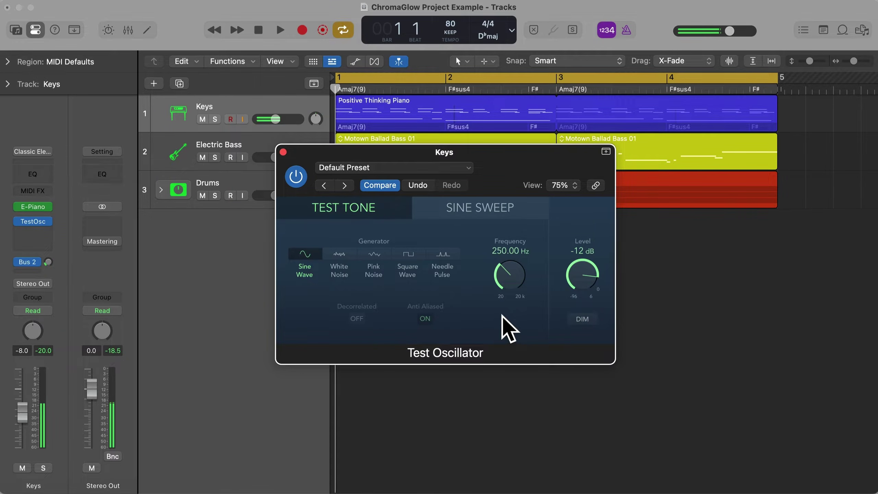
- Switch off the Test Oscillator and insert a stereo Channel EQ in the slot after it on the Keys track
{"action": "left_click", "coordinate": [301, 180]}
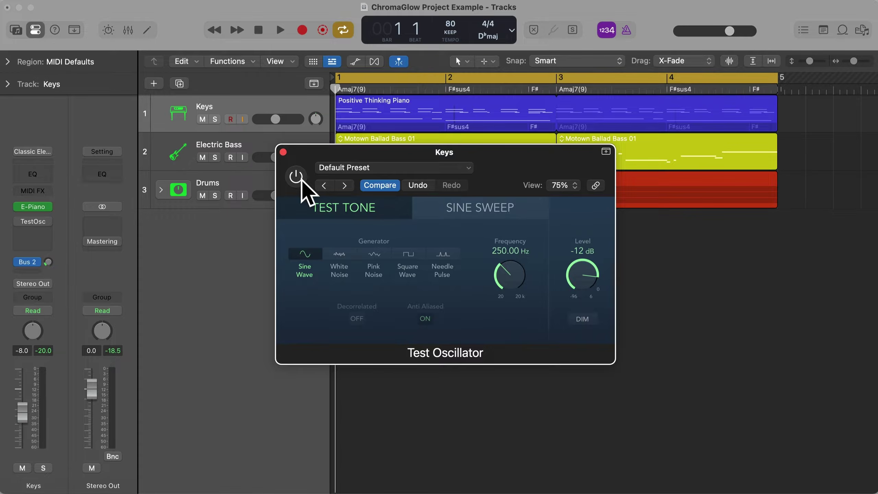
{"action": "left_click", "coordinate": [42, 235]}
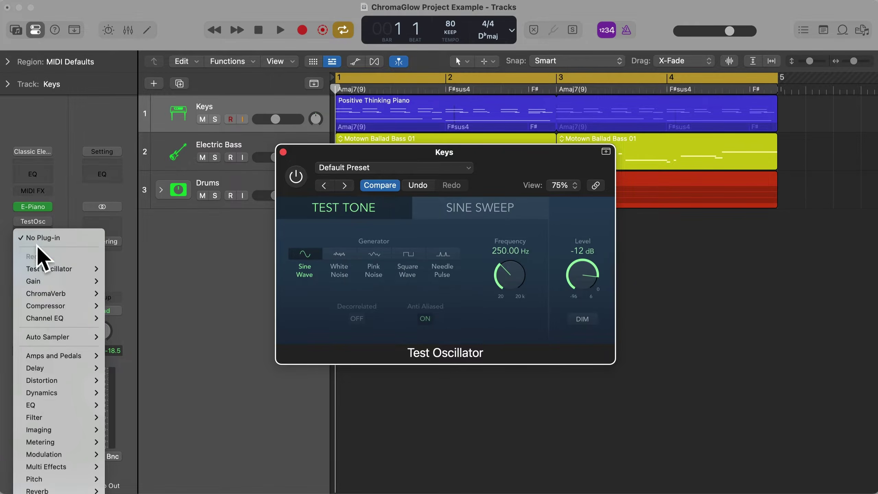
{"action": "mouse_move", "coordinate": [45, 405]}
{"action": "mouse_move", "coordinate": [118, 406]}
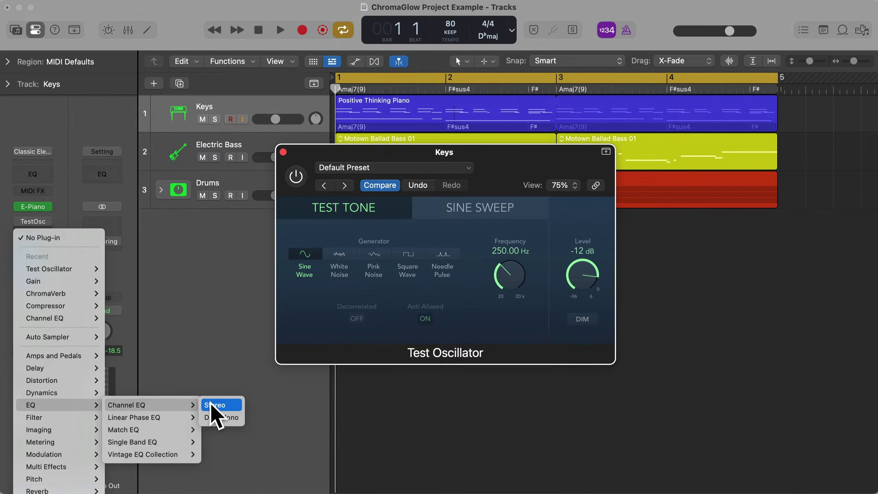
{"action": "left_click", "coordinate": [212, 404]}
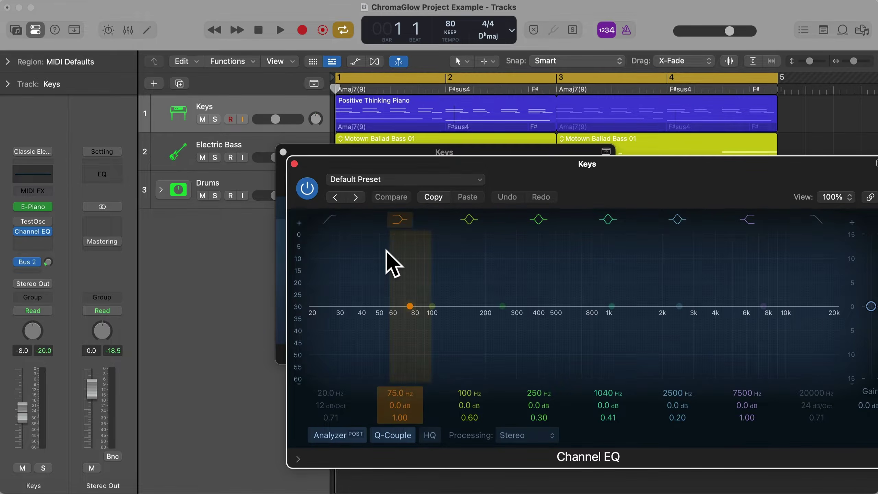
- Arrange the Test Oscillator and Channel EQ windows so both are visible, and briefly run the tone to view its spectrum in the analyzer
{"action": "left_click_drag", "start_coordinate": [569, 179], "coordinate": [513, 199]}
{"action": "left_click_drag", "start_coordinate": [487, 155], "coordinate": [221, 14]}
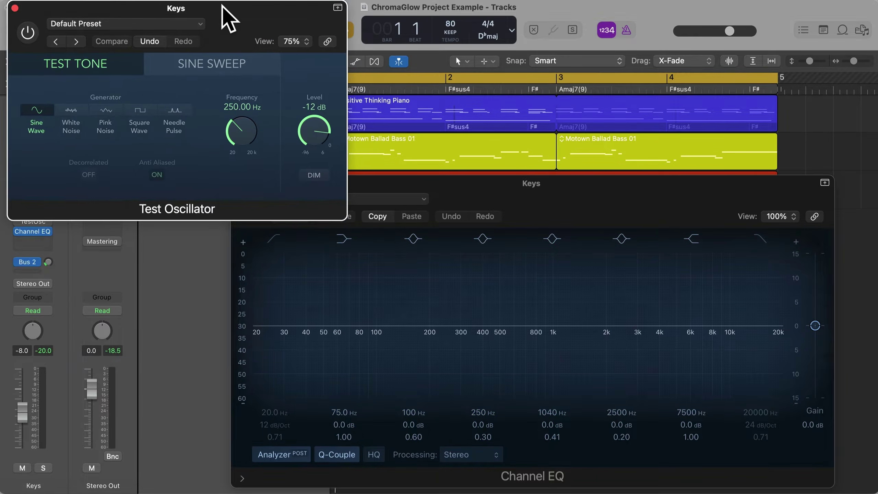
{"action": "left_click_drag", "start_coordinate": [544, 202], "coordinate": [570, 208]}
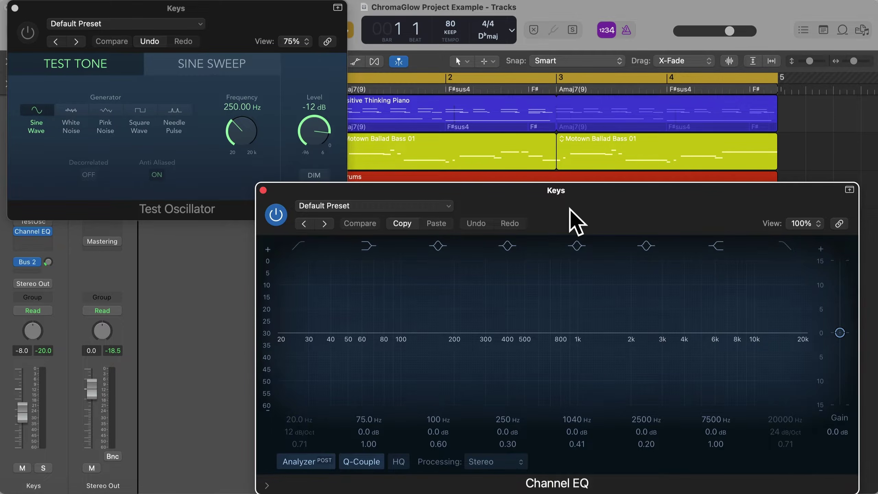
{"action": "left_click", "coordinate": [28, 34]}
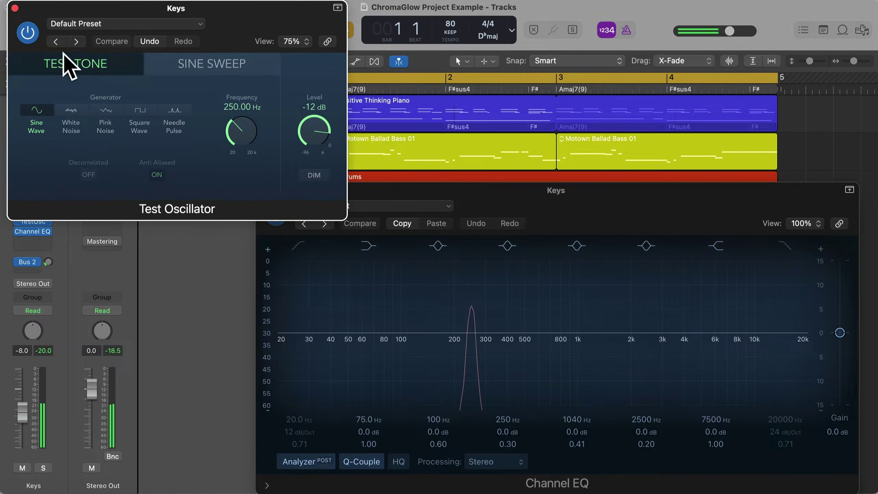
{"action": "left_click", "coordinate": [29, 34]}
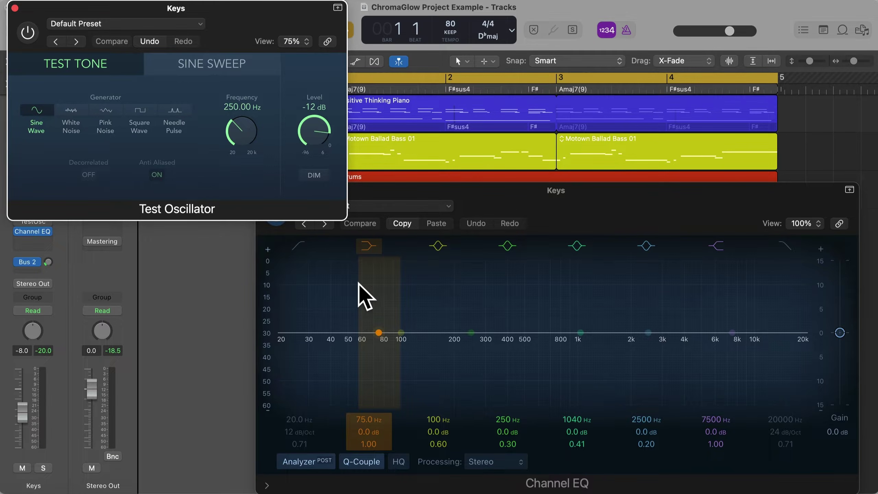
- Move Channel EQ one slot down and insert a stereo ChromaGlow between it and the Test Oscillator
{"action": "left_click", "coordinate": [34, 232]}
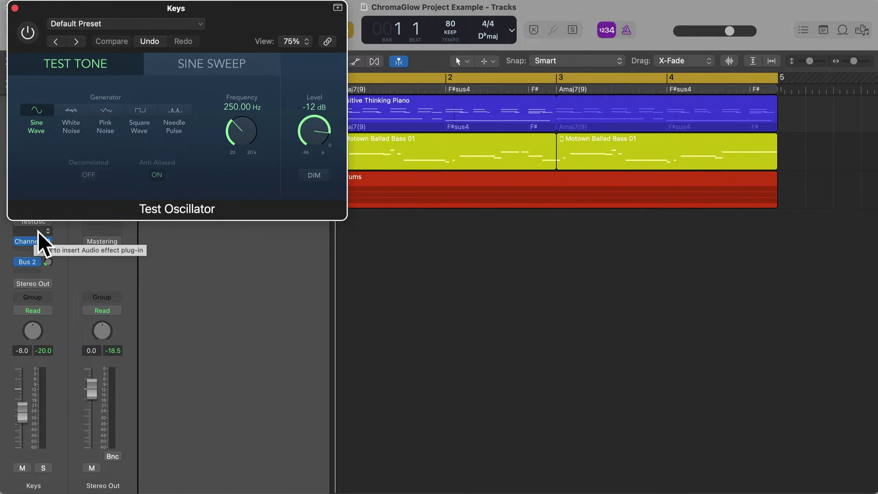
{"action": "left_click", "coordinate": [38, 234]}
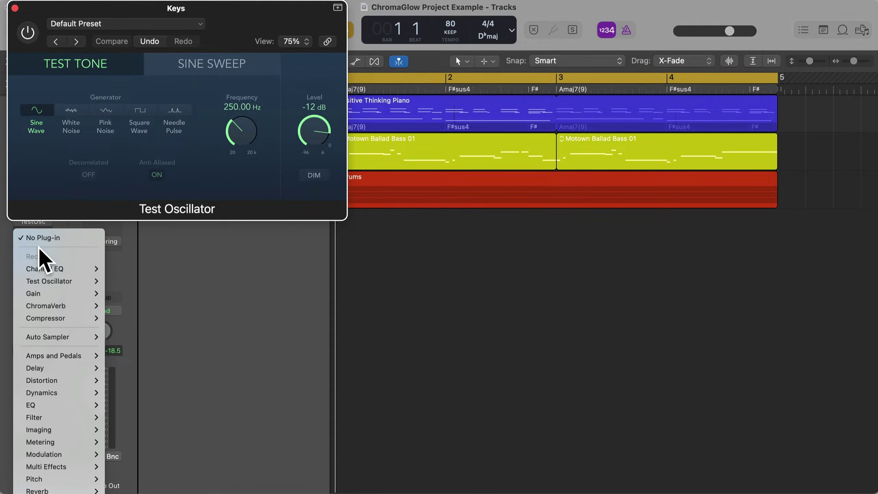
{"action": "mouse_move", "coordinate": [54, 381]}
{"action": "mouse_move", "coordinate": [156, 393]}
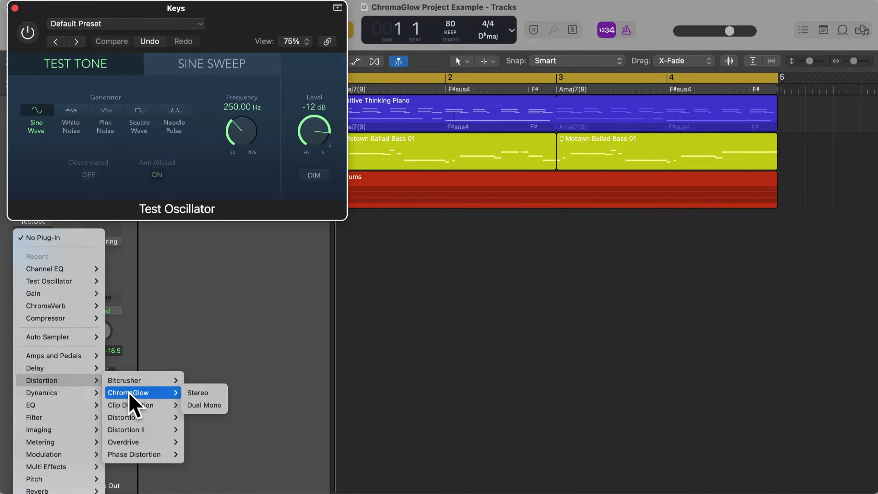
{"action": "left_click", "coordinate": [199, 394]}
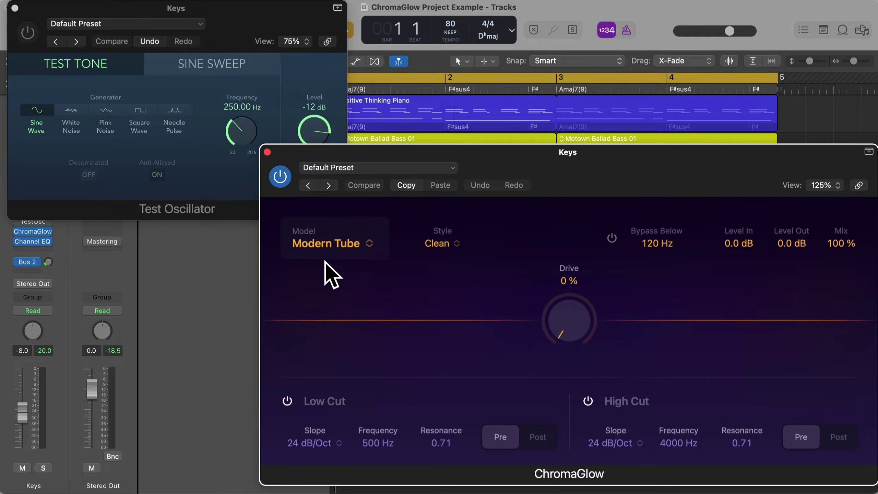
- Reopen Channel EQ and arrange it with the Test Oscillator and ChromaGlow windows, shrinking ChromaGlow to 114%
{"action": "left_click", "coordinate": [33, 241]}
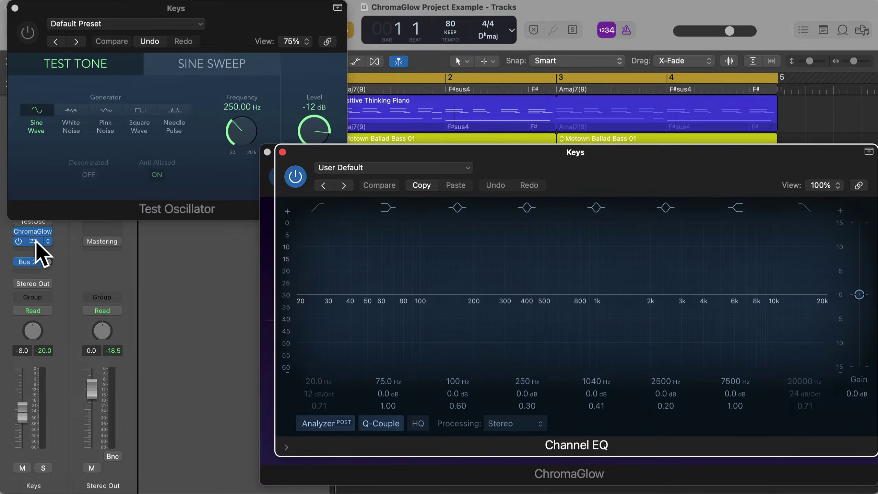
{"action": "left_click_drag", "start_coordinate": [576, 168], "coordinate": [314, 217]}
{"action": "left_click_drag", "start_coordinate": [604, 166], "coordinate": [591, 69]}
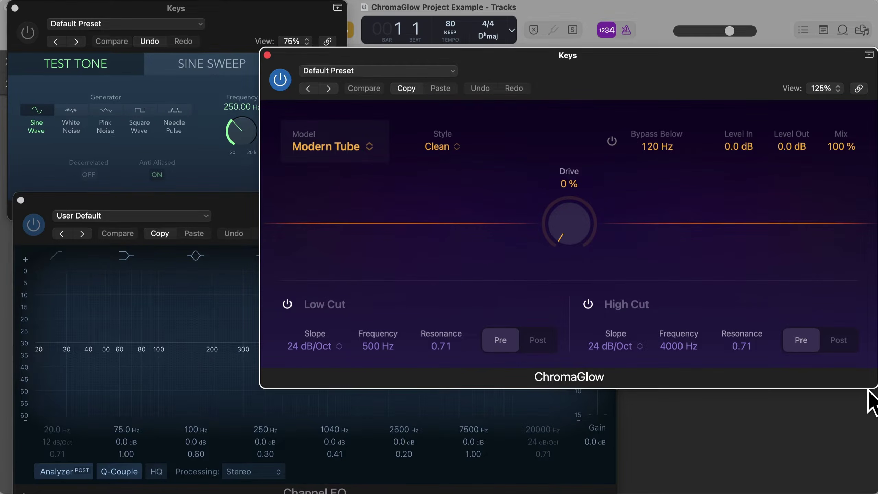
{"action": "left_click_drag", "start_coordinate": [869, 389], "coordinate": [824, 349]}
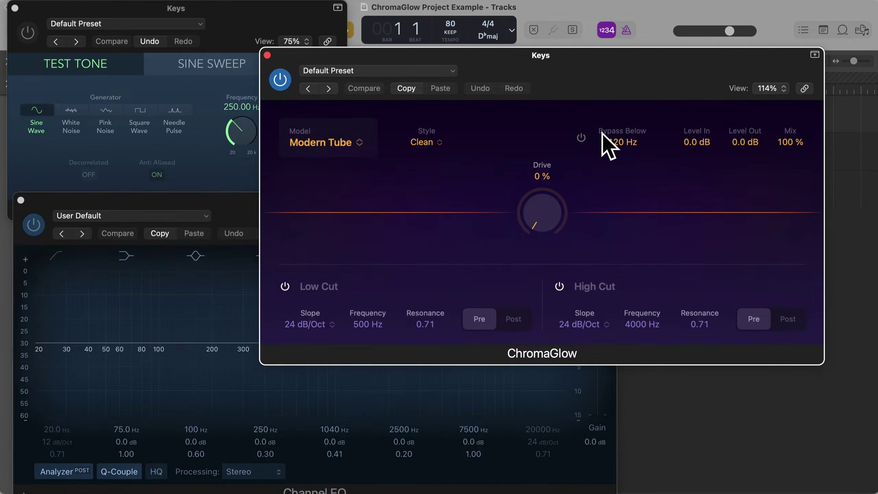
{"action": "left_click_drag", "start_coordinate": [602, 86], "coordinate": [654, 44]}
{"action": "left_click_drag", "start_coordinate": [54, 196], "coordinate": [42, 190]}
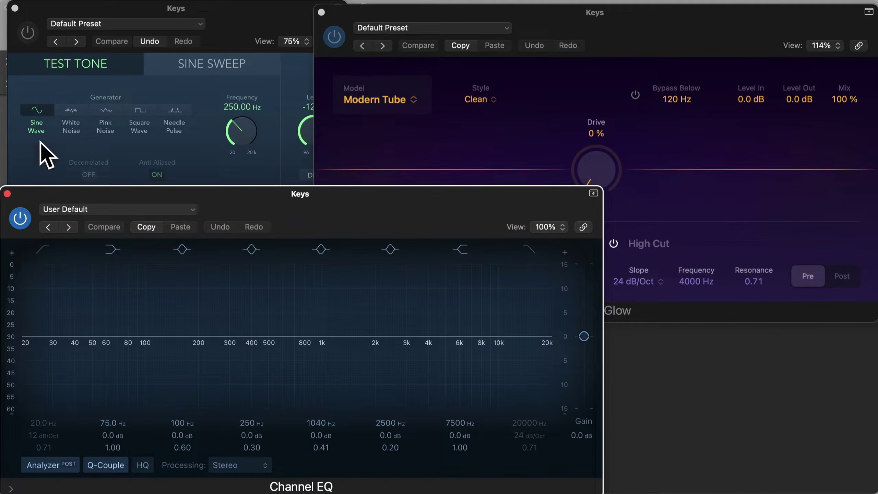
- Run the test tone while raising ChromaGlow's Drive to 100% with the Modern Tube model, and switch the tone off
{"action": "left_click", "coordinate": [29, 36]}
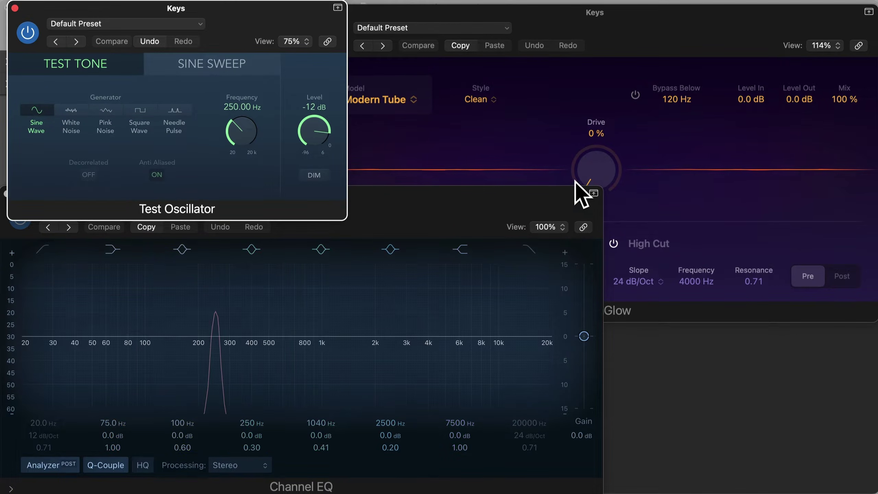
{"action": "left_click", "coordinate": [589, 178]}
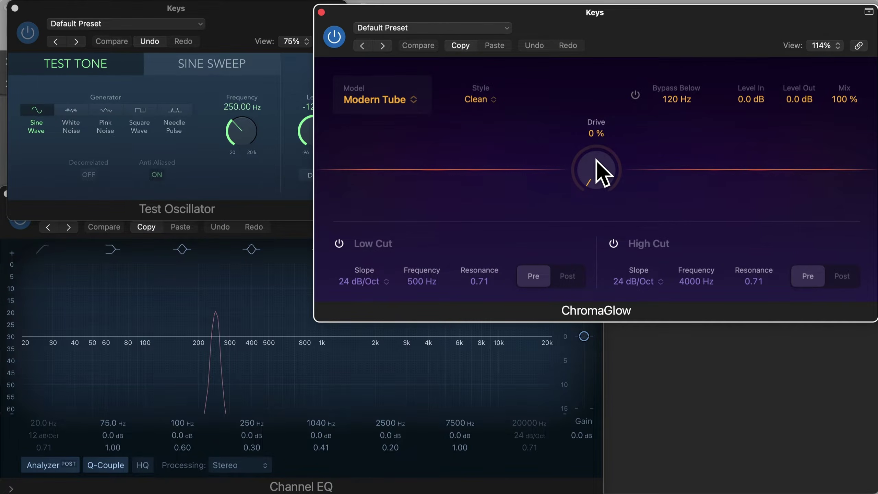
{"action": "mouse_move", "coordinate": [596, 182]}
{"action": "left_mouse_down"}
{"action": "mouse_move", "coordinate": [606, 93]}
{"action": "mouse_move", "coordinate": [596, 123]}
{"action": "mouse_move", "coordinate": [597, 74]}
{"action": "left_mouse_up"}
{"action": "left_click_drag", "start_coordinate": [595, 162], "coordinate": [603, 111]}
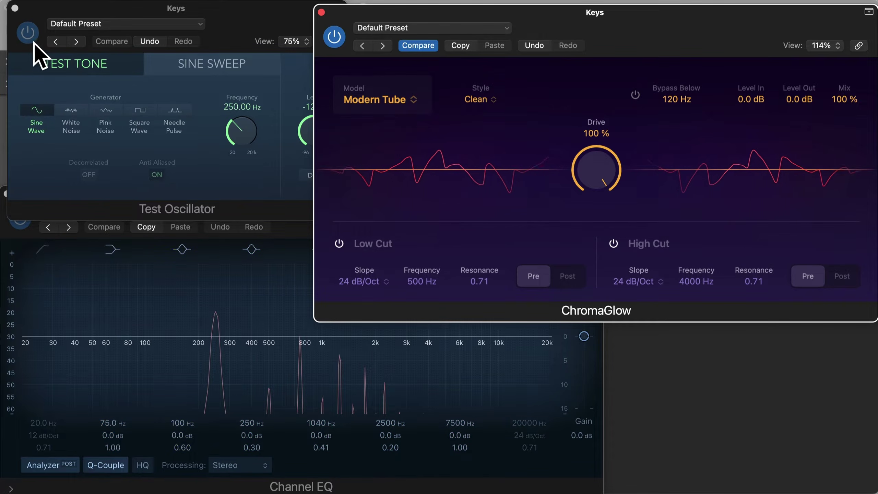
{"action": "left_click", "coordinate": [28, 33]}
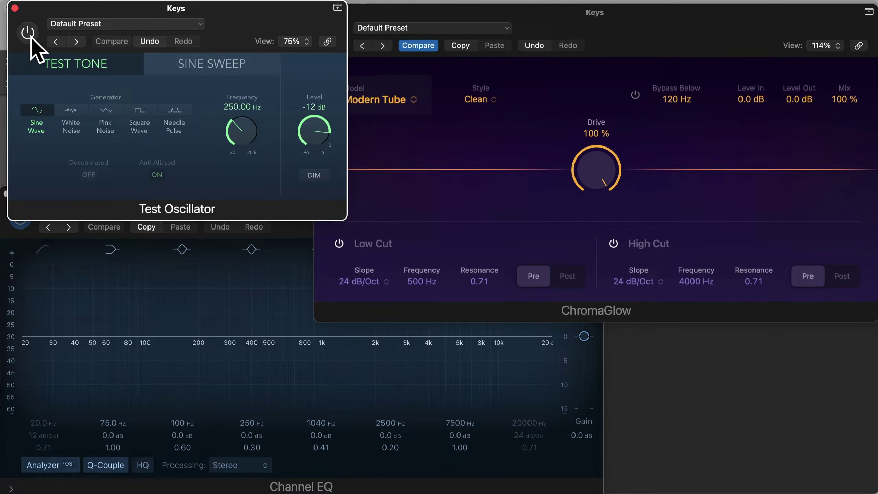
- Change the ChromaGlow model to Magnetic and switch the Test Oscillator on to view its harmonics
{"action": "left_click", "coordinate": [384, 100]}
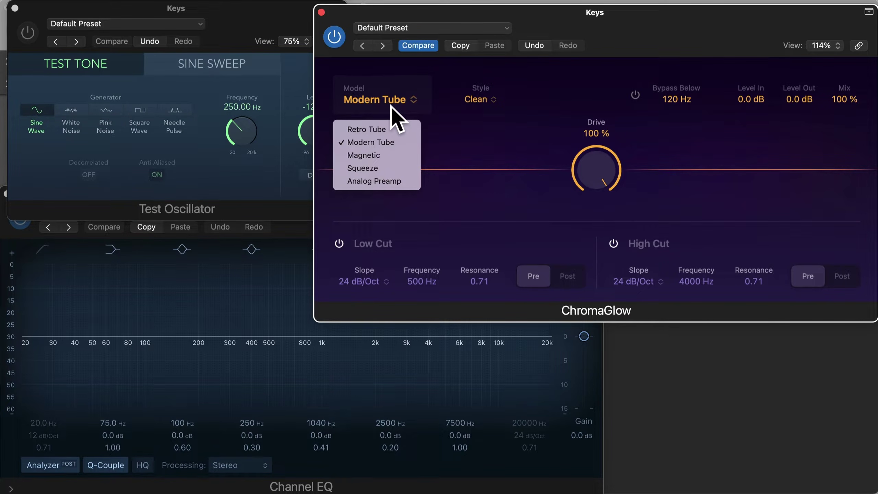
{"action": "left_click", "coordinate": [375, 160]}
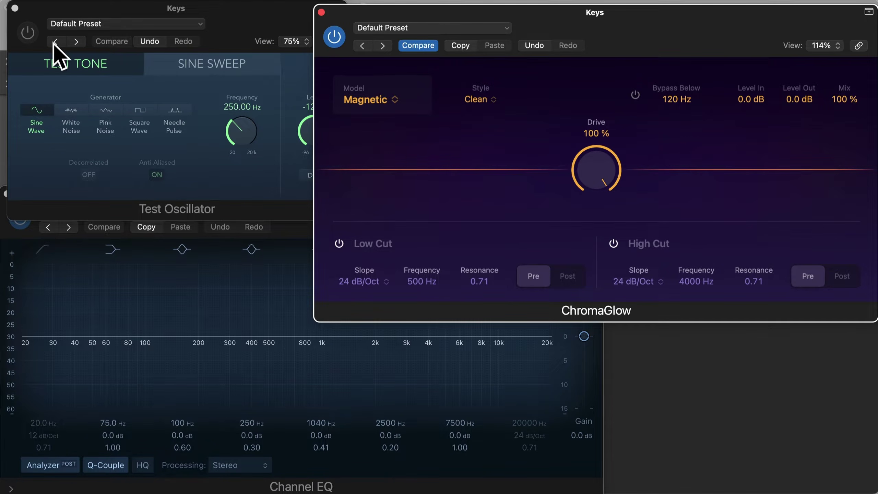
{"action": "left_click", "coordinate": [28, 34]}
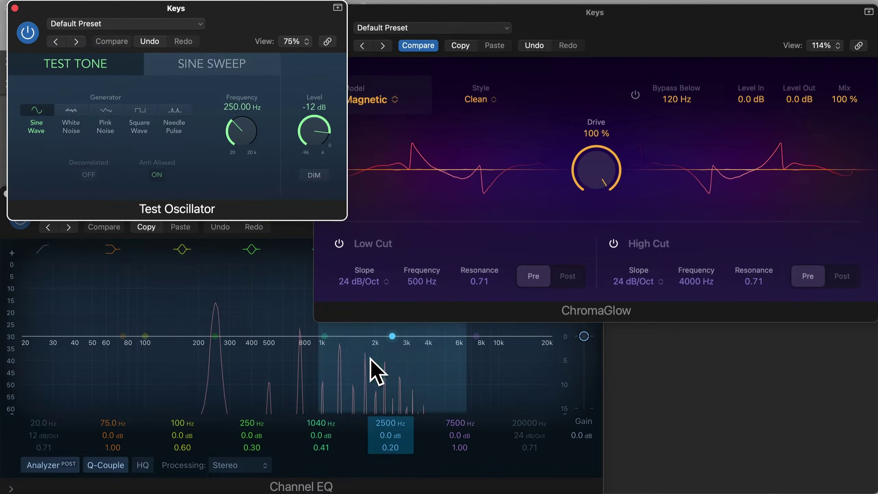
- Change the ChromaGlow model to Retro Tube, view its harmonics in Channel EQ and switch the Test Oscillator off
{"action": "left_click", "coordinate": [376, 104]}
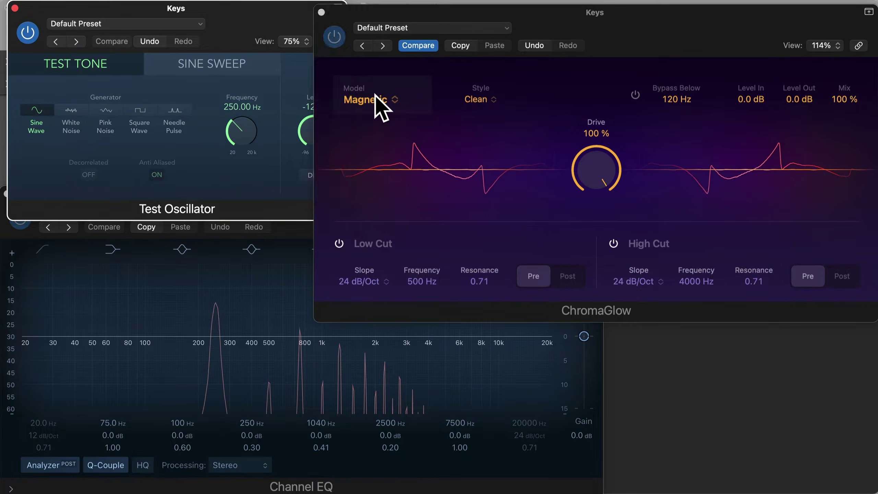
{"action": "left_click", "coordinate": [378, 106]}
{"action": "left_click", "coordinate": [375, 129]}
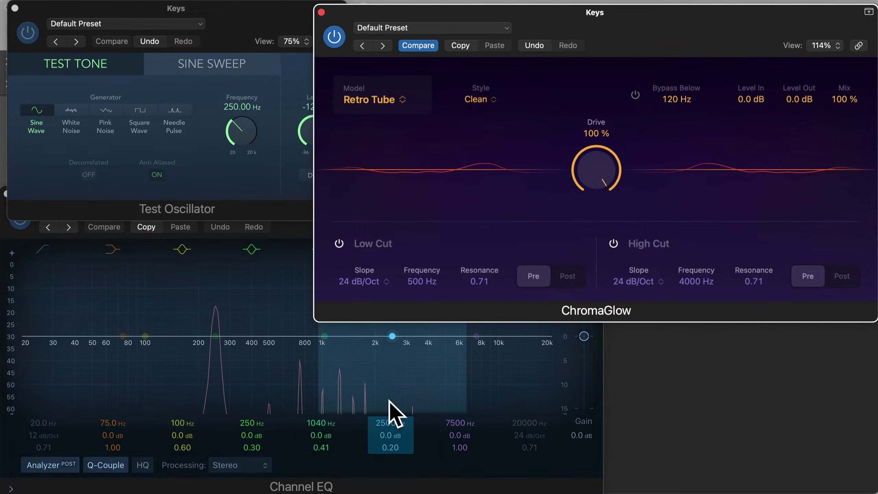
{"action": "left_click", "coordinate": [30, 38]}
{"action": "left_click", "coordinate": [30, 37]}
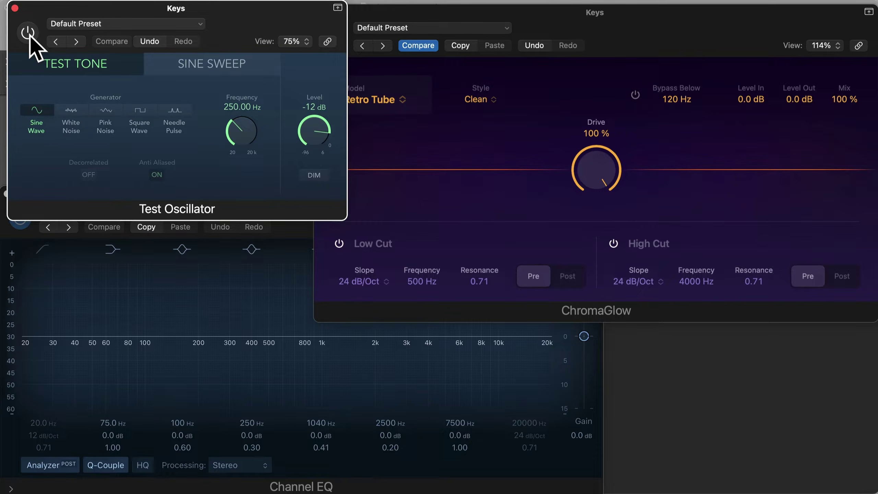
- Close and remove the Test Oscillator and Channel EQ from the Keys track, and move ChromaGlow to the first audio effect slot
{"action": "left_click", "coordinate": [14, 8]}
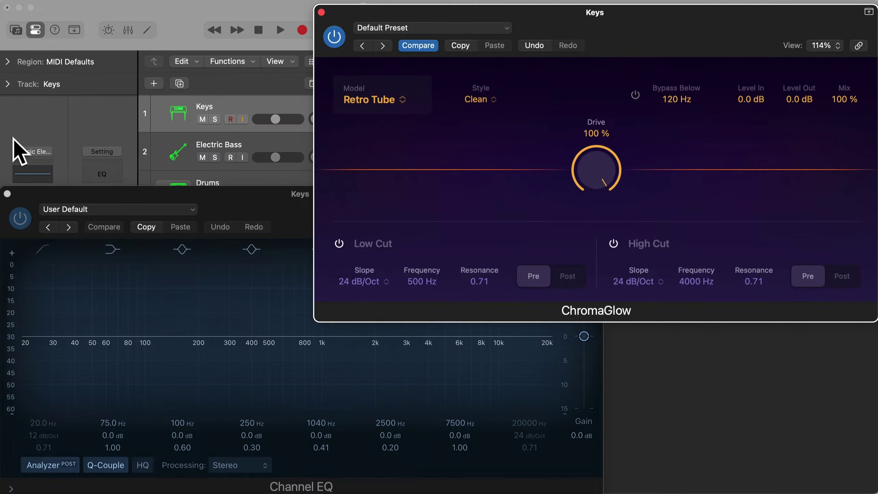
{"action": "left_click", "coordinate": [6, 193]}
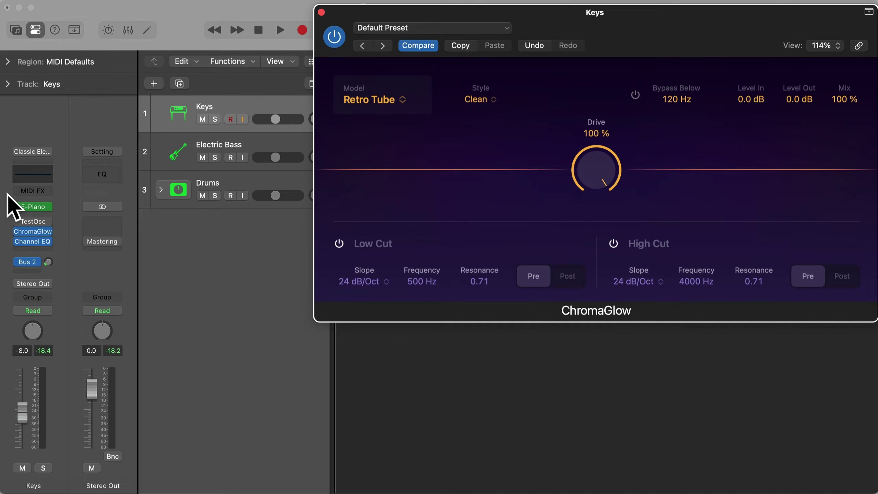
{"action": "left_click", "coordinate": [45, 222]}
{"action": "left_click", "coordinate": [50, 237]}
{"action": "left_click", "coordinate": [47, 242]}
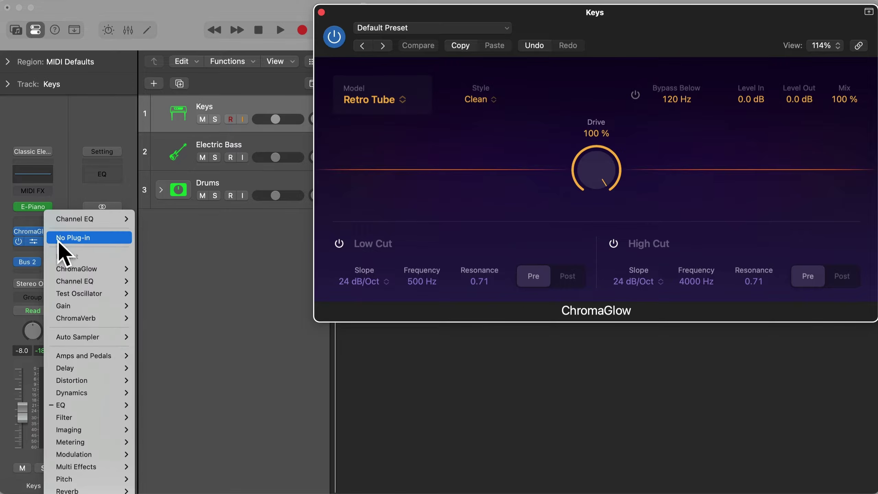
{"action": "left_click", "coordinate": [57, 238]}
{"action": "left_click_drag", "start_coordinate": [30, 231], "coordinate": [33, 224]}
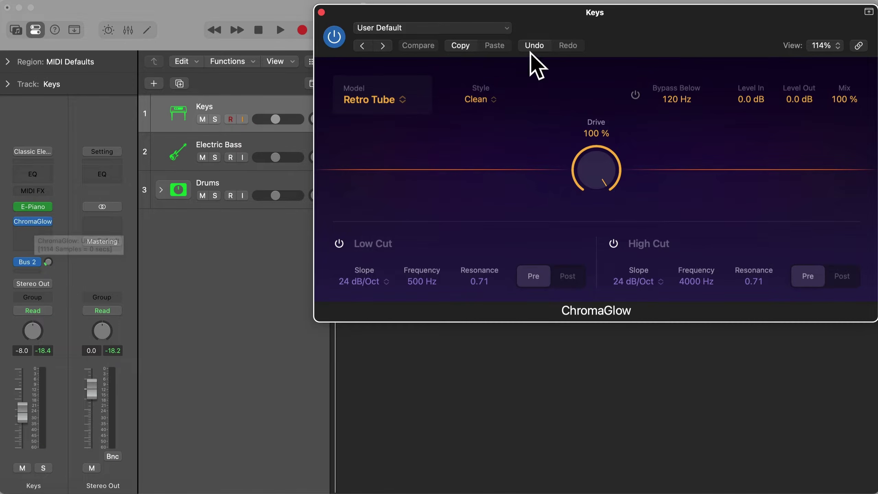
- Reposition the ChromaGlow window below the tracks and look up ChromaGlow among the Distortion effects for the Keys track's next audio effect slot
{"action": "left_click_drag", "start_coordinate": [637, 29], "coordinate": [570, 148]}
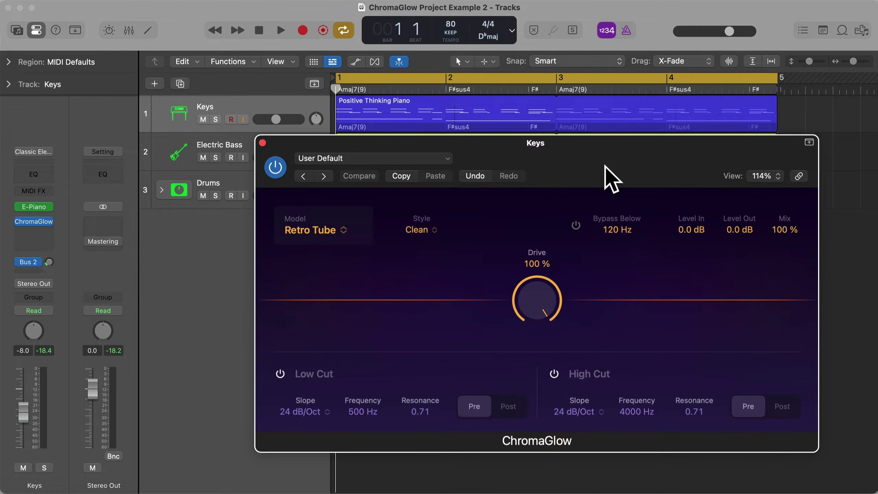
{"action": "left_click_drag", "start_coordinate": [605, 165], "coordinate": [578, 257]}
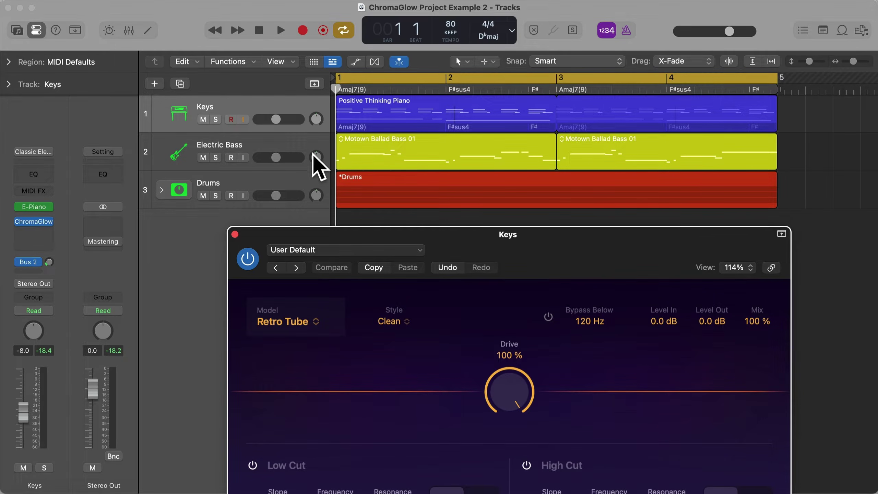
{"action": "left_click_drag", "start_coordinate": [520, 240], "coordinate": [539, 166]}
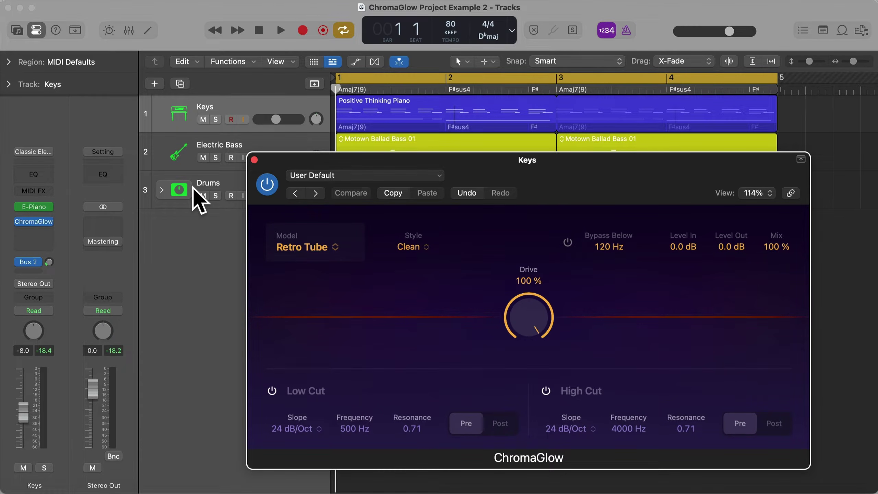
{"action": "left_click", "coordinate": [51, 232]}
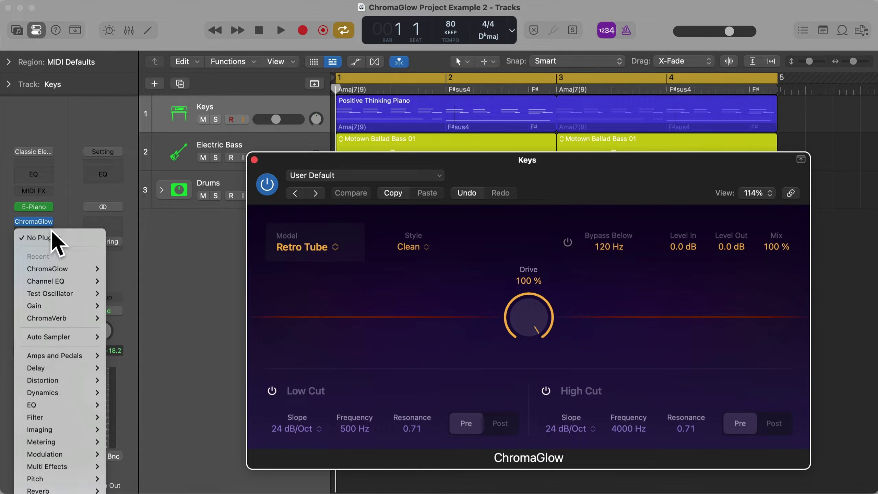
{"action": "mouse_move", "coordinate": [55, 380]}
{"action": "mouse_move", "coordinate": [127, 394]}
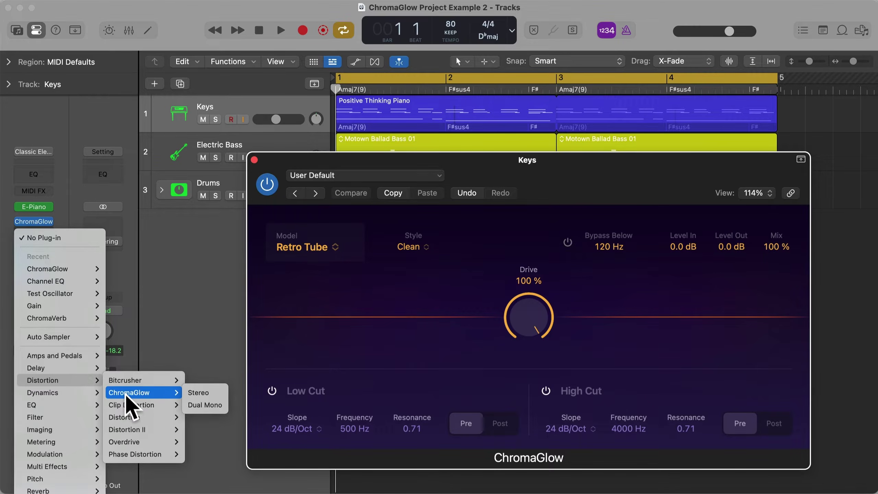
{"action": "left_click", "coordinate": [184, 343]}
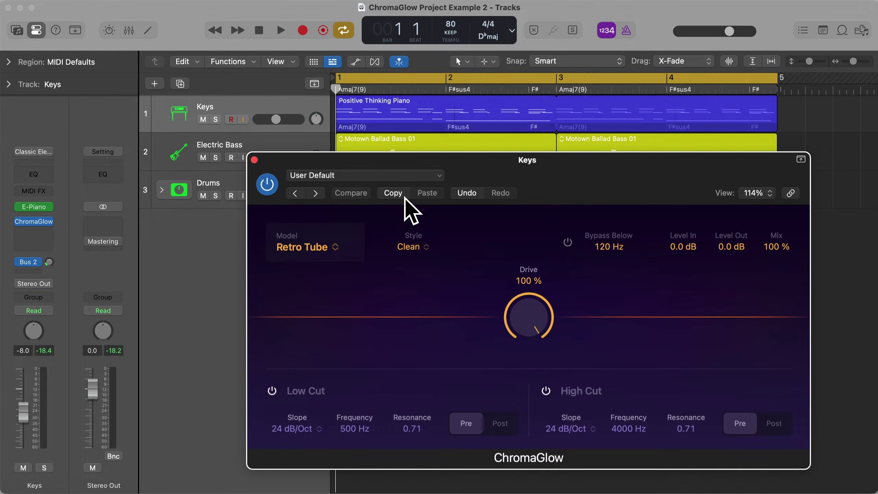
- View ChromaGlow's preset categories without loading a preset, and close the plug-in window to uncover the tracks
{"action": "left_click", "coordinate": [417, 176]}
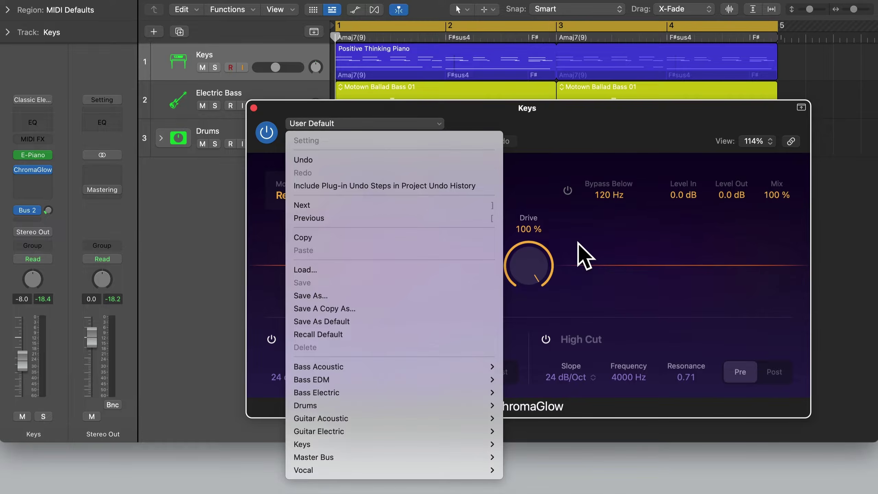
{"action": "left_click", "coordinate": [717, 249]}
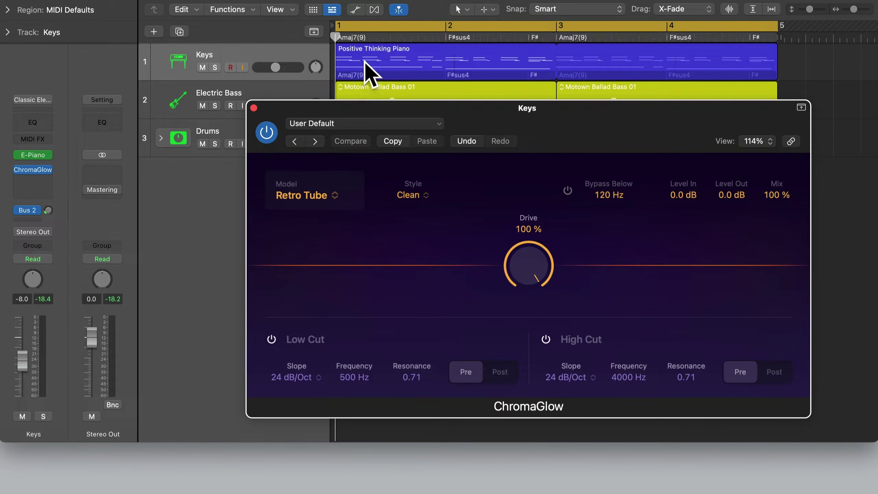
{"action": "left_click_drag", "start_coordinate": [355, 107], "coordinate": [356, 183]}
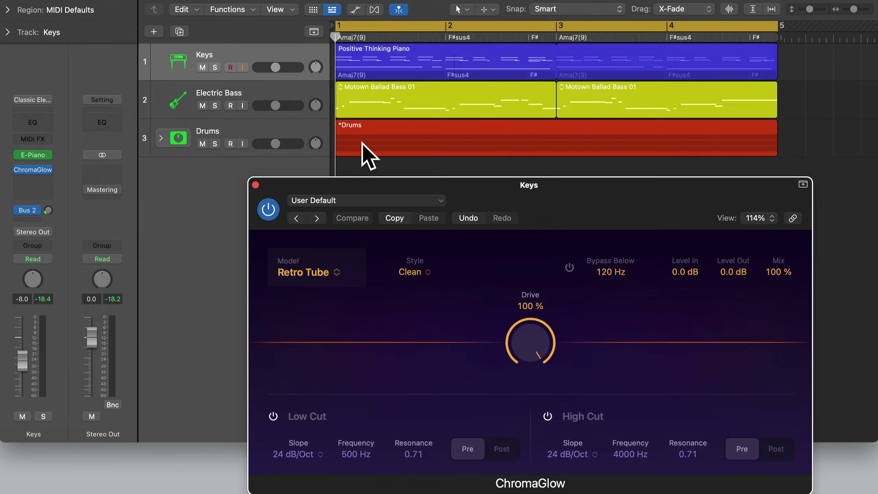
{"action": "left_click", "coordinate": [256, 185]}
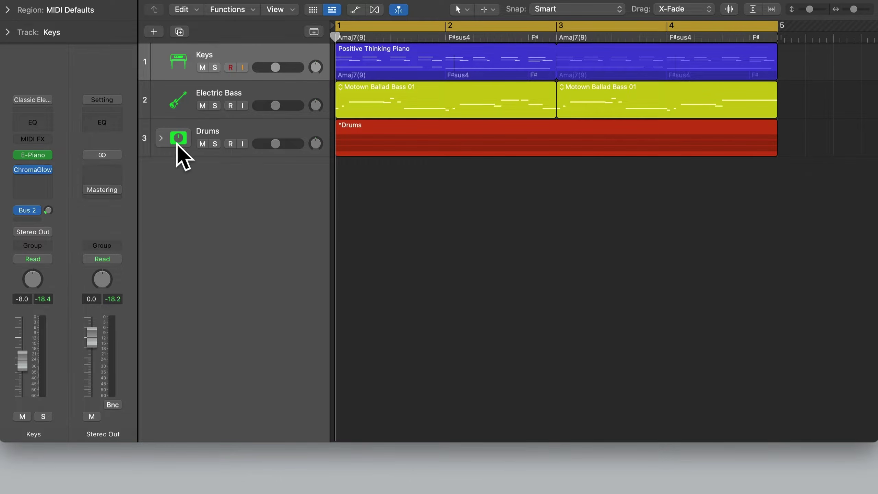
- Expand the Drums track stack and flatten it into separate Kick, Clap and Hi-Hat tracks
{"action": "left_click", "coordinate": [160, 138]}
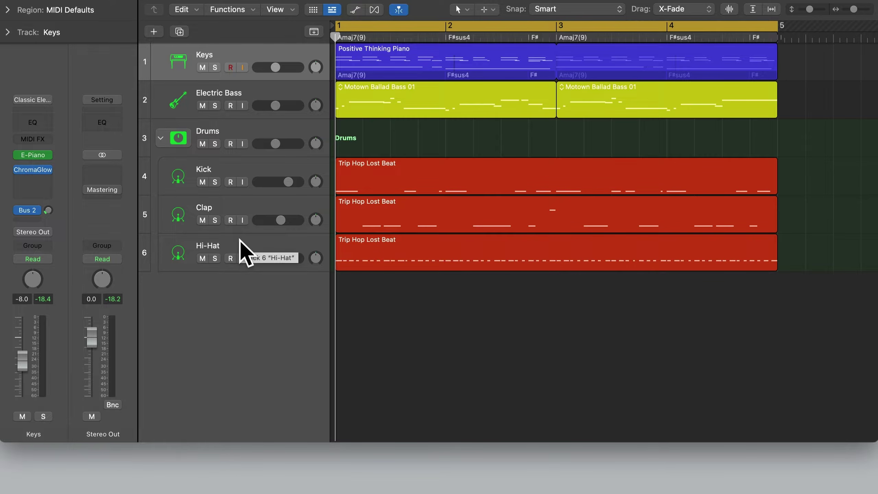
{"action": "left_click", "coordinate": [257, 171]}
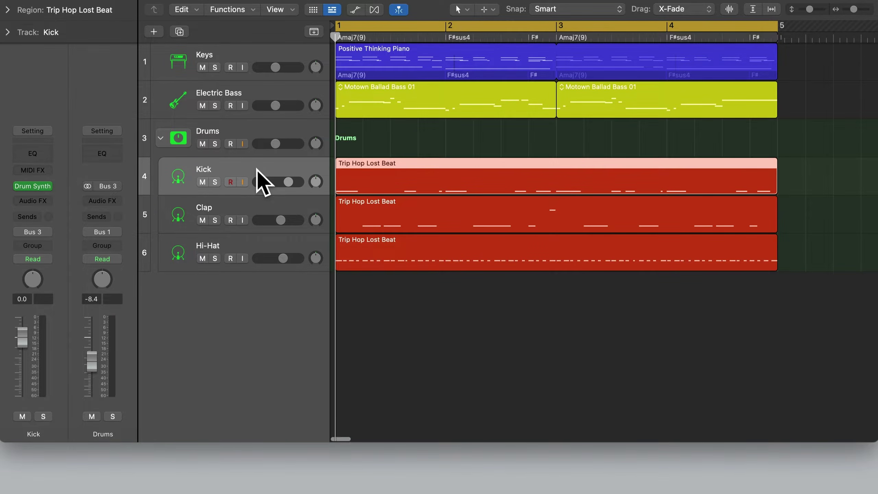
{"action": "right_click", "coordinate": [257, 169]}
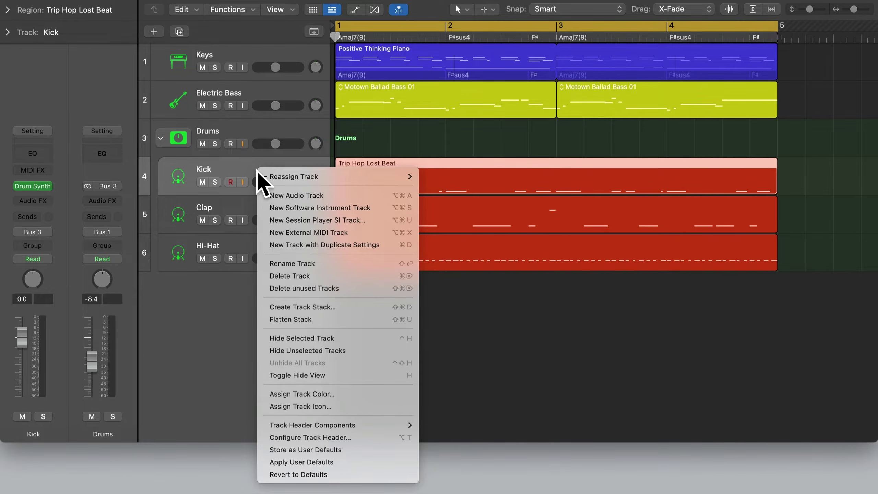
{"action": "left_click", "coordinate": [309, 320]}
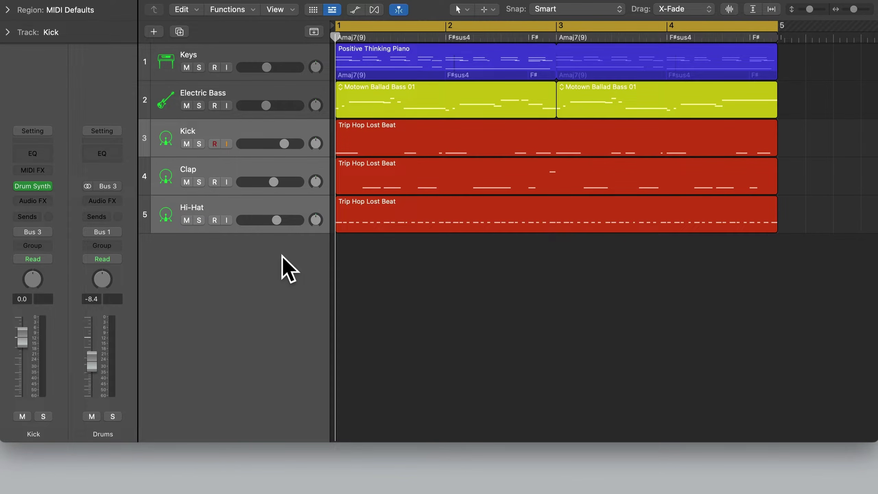
- Group the Kick, Clap and Hi-Hat tracks into a summing track stack and collapse it
{"action": "left_click", "coordinate": [245, 211]}
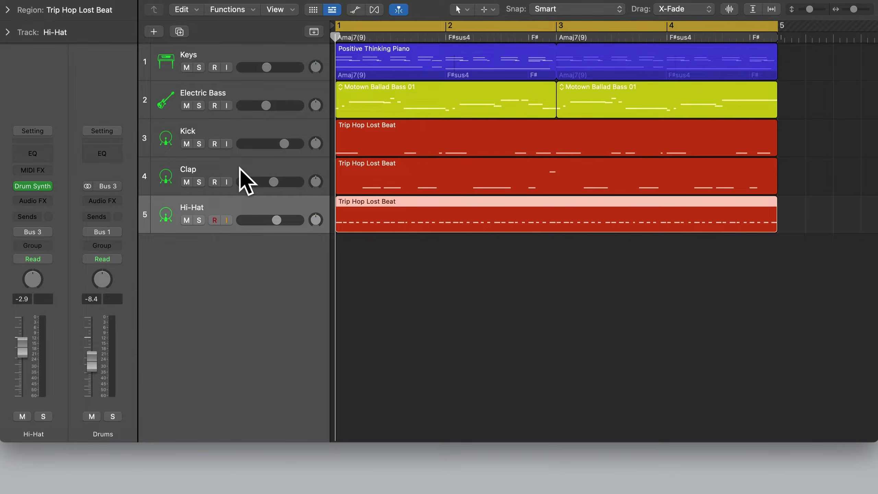
{"action": "left_click", "coordinate": [242, 130], "text": "shift"}
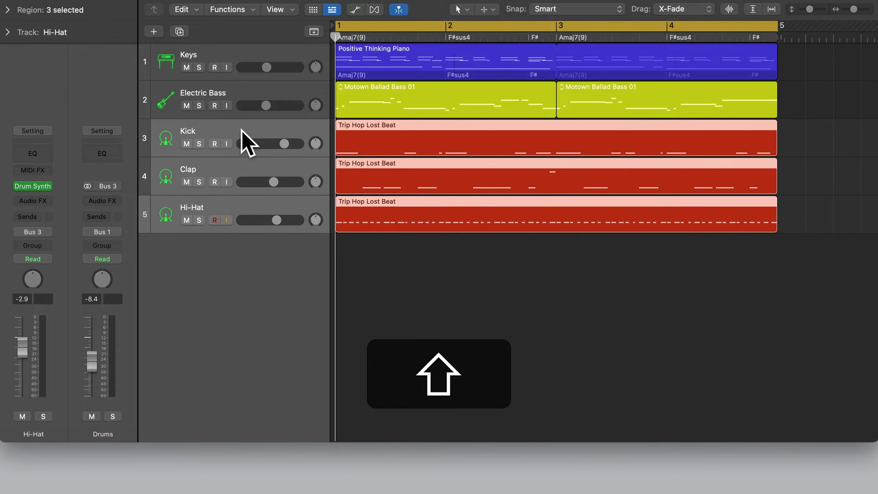
{"action": "right_click", "coordinate": [245, 138]}
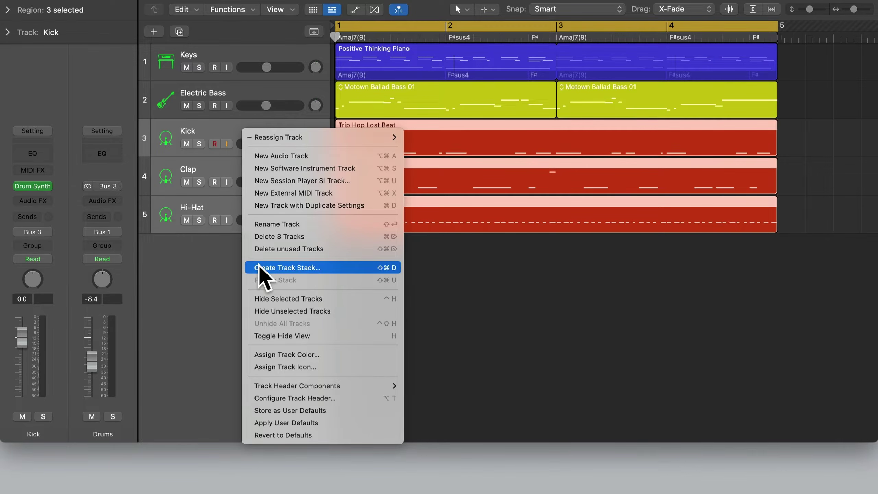
{"action": "left_click", "coordinate": [322, 269]}
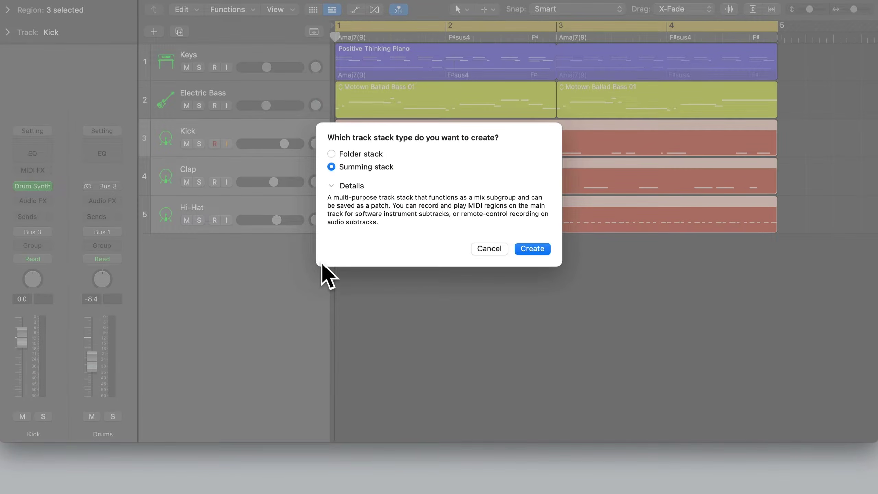
{"action": "left_click", "coordinate": [332, 154]}
{"action": "left_click", "coordinate": [331, 168]}
{"action": "left_click", "coordinate": [532, 249]}
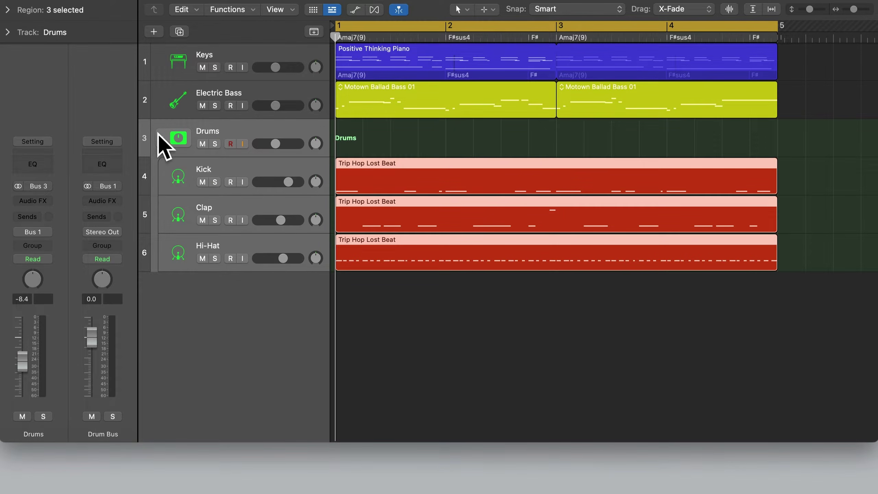
{"action": "left_click", "coordinate": [161, 138]}
{"action": "left_click", "coordinate": [161, 139]}
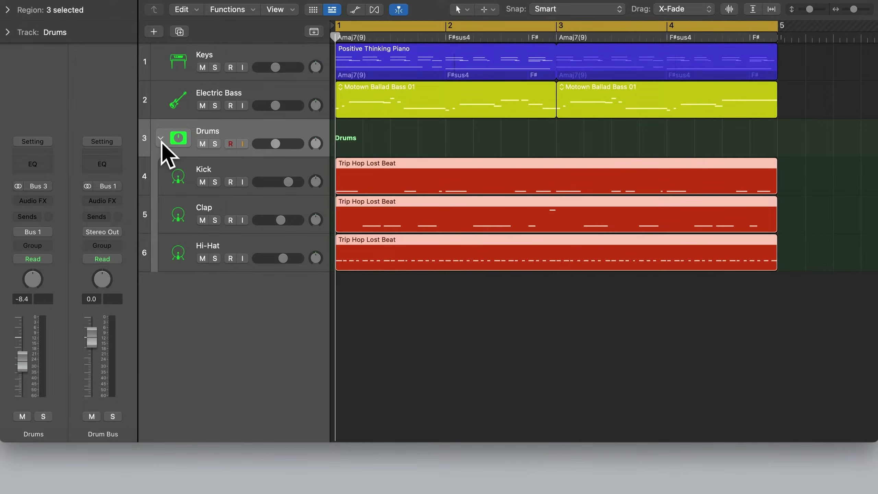
{"action": "left_click", "coordinate": [161, 139]}
{"action": "left_click", "coordinate": [162, 139]}
{"action": "left_click", "coordinate": [161, 139]}
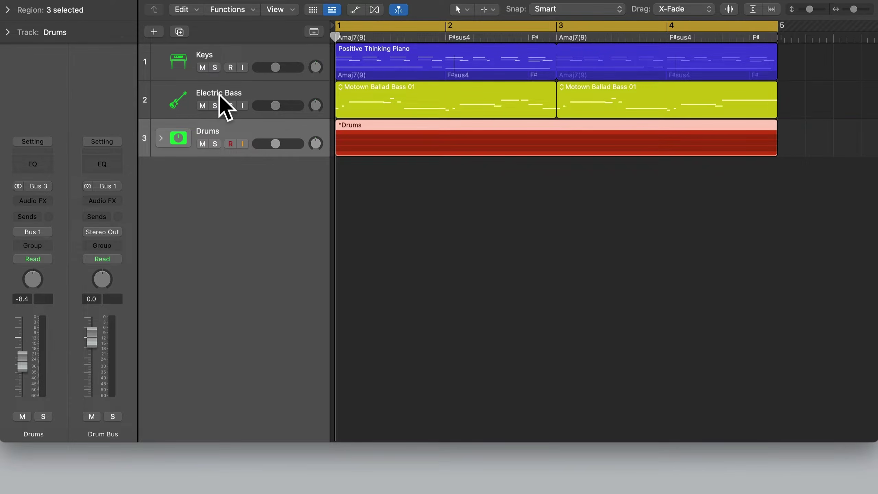
- Open the Keys track's electric piano, play the song with ChromaGlow bypassed, briefly soloing Keys, and close the instrument window
{"action": "left_click", "coordinate": [237, 56]}
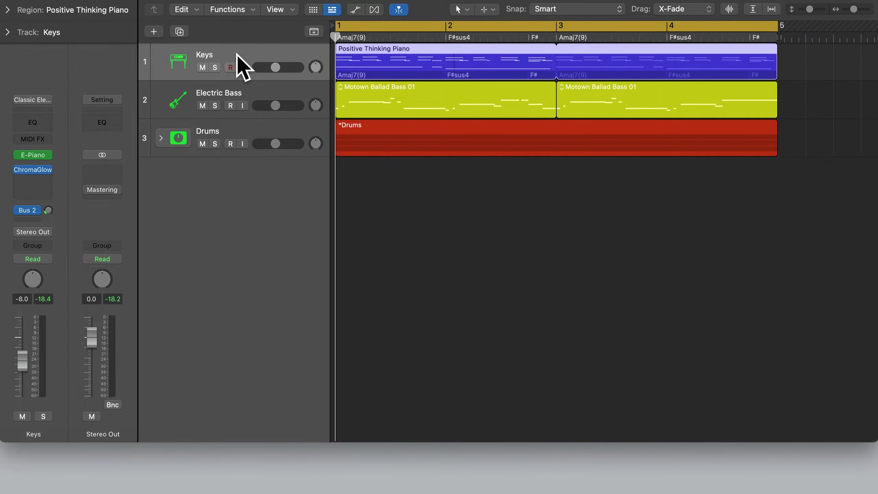
{"action": "left_click", "coordinate": [34, 155]}
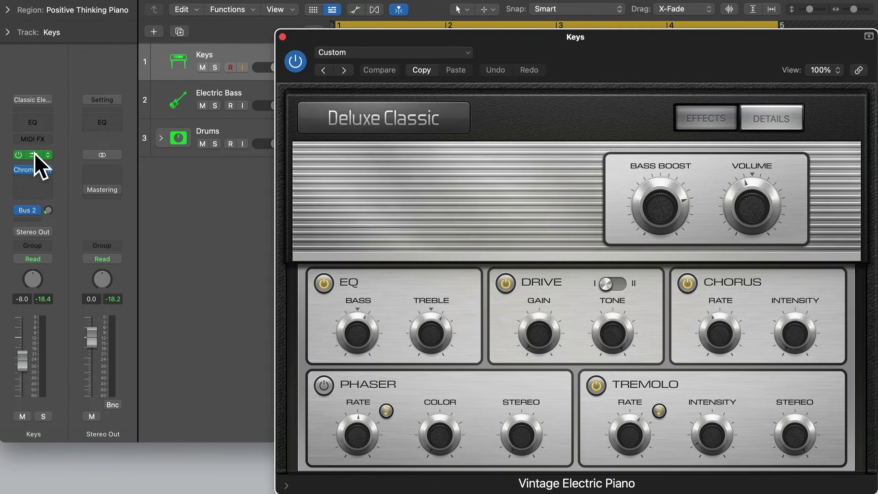
{"action": "left_click", "coordinate": [18, 169]}
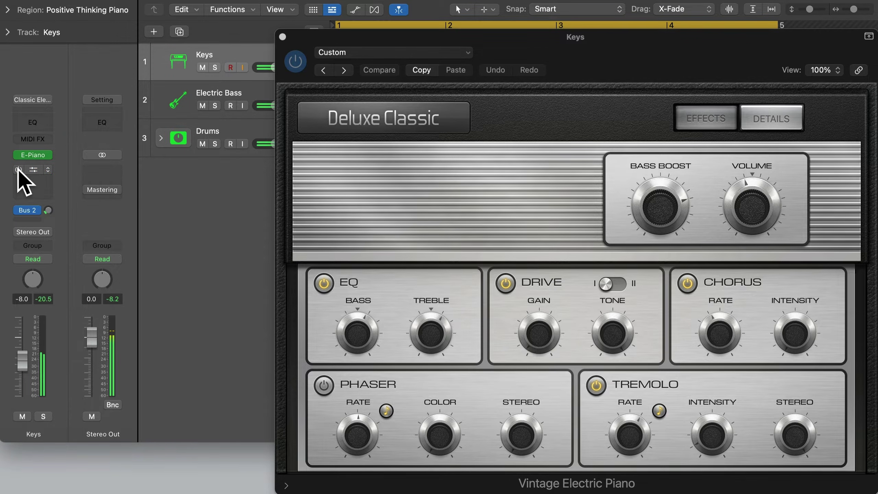
{"action": "left_click", "coordinate": [214, 67]}
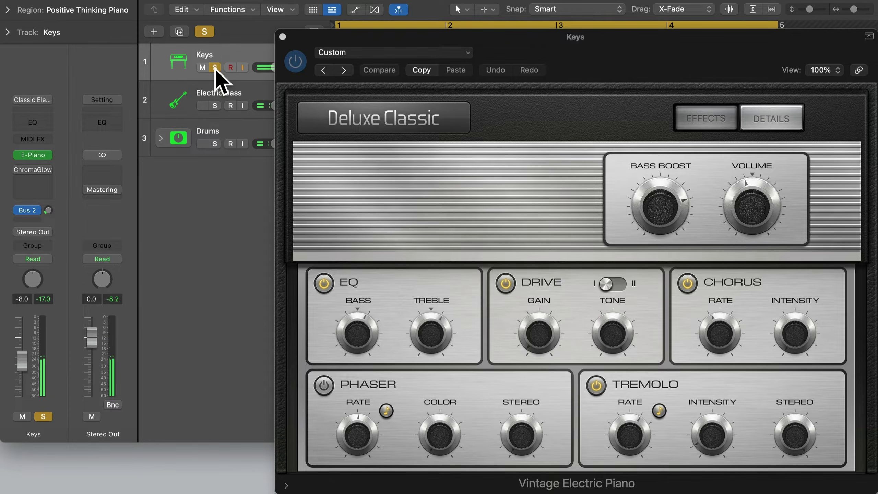
{"action": "left_click", "coordinate": [214, 67]}
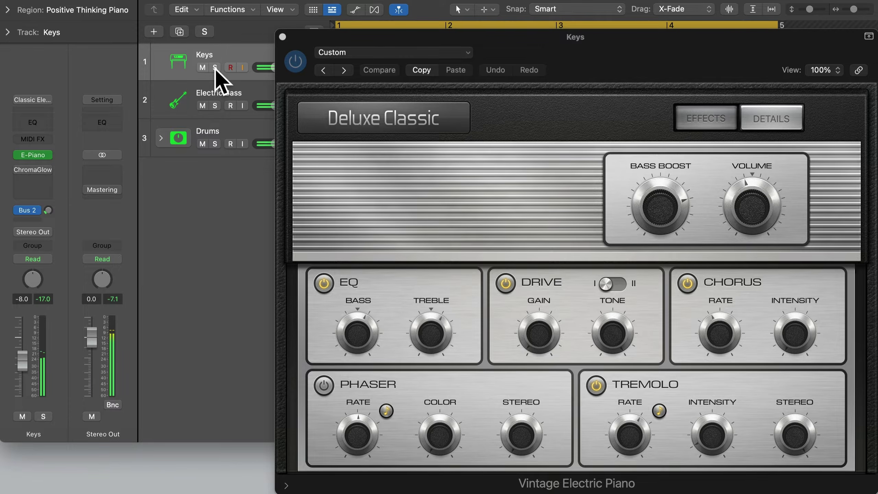
{"action": "left_click", "coordinate": [283, 36]}
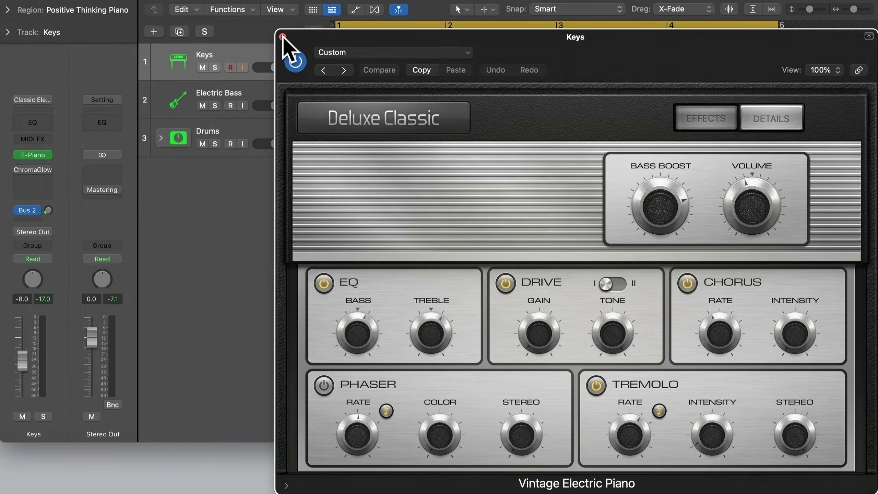
{"action": "left_click", "coordinate": [283, 36]}
- Re-enable ChromaGlow on the Keys track and play the song with its Bright Ivory keys preset loaded
{"action": "mouse_move", "coordinate": [26, 164]}
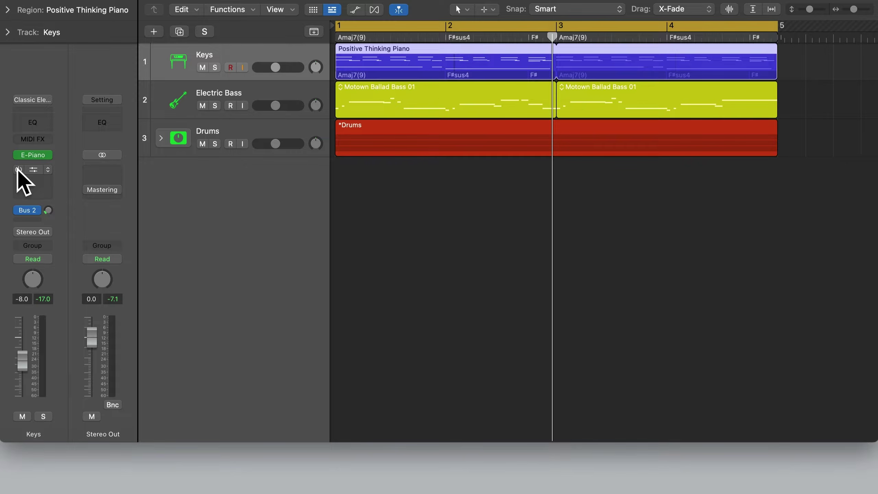
{"action": "left_click", "coordinate": [17, 169]}
{"action": "left_click", "coordinate": [32, 170]}
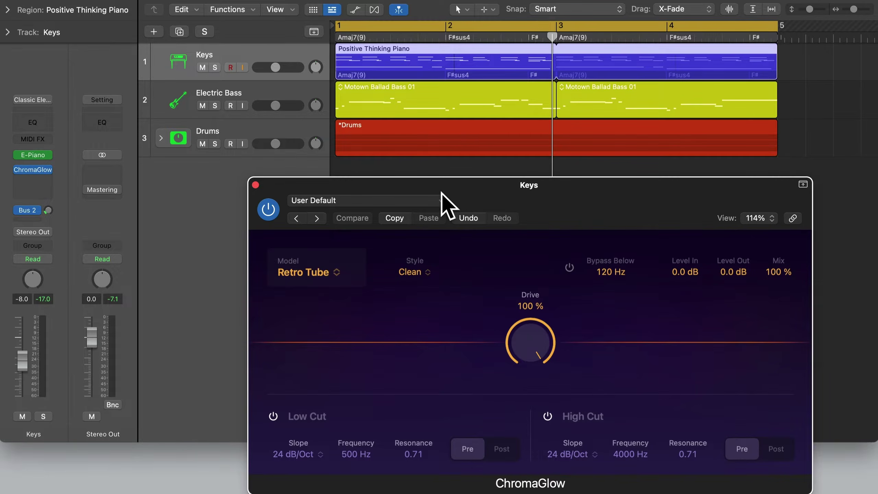
{"action": "left_click_drag", "start_coordinate": [522, 201], "coordinate": [515, 118]}
{"action": "left_click", "coordinate": [413, 116]}
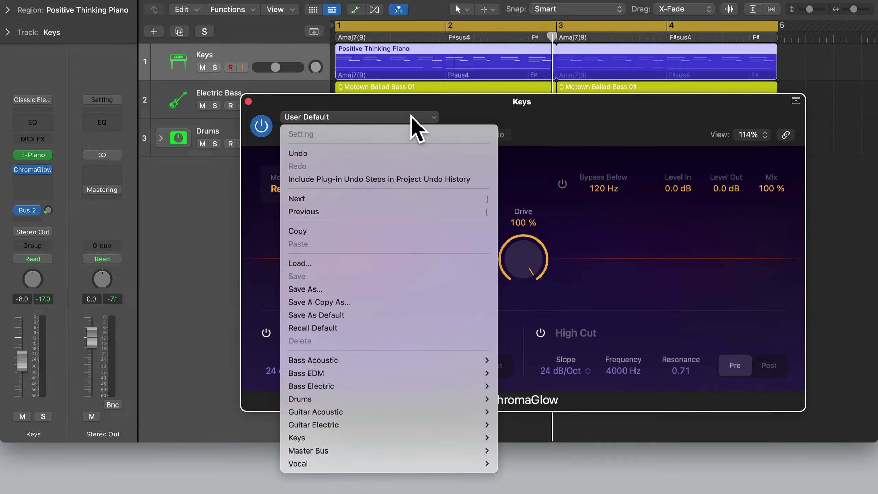
{"action": "mouse_move", "coordinate": [303, 439]}
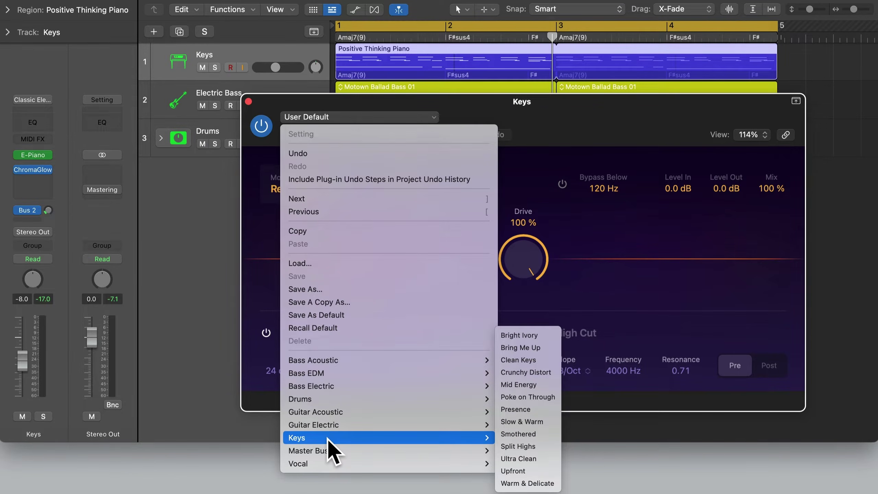
{"action": "left_click", "coordinate": [515, 335]}
{"action": "key", "text": "space"}
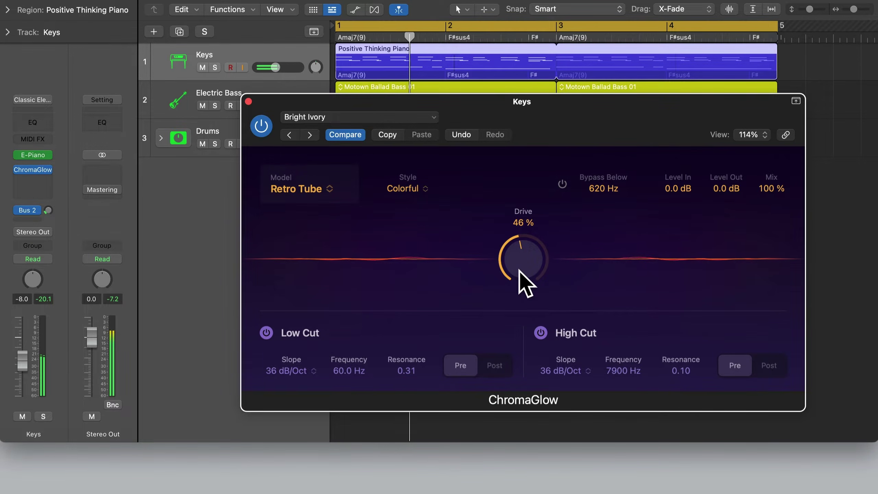
- Compare Bright Ivory at 100% Drive with the Bring Me Up preset on the soloed Keys track
{"action": "left_click_drag", "start_coordinate": [519, 271], "coordinate": [530, 151]}
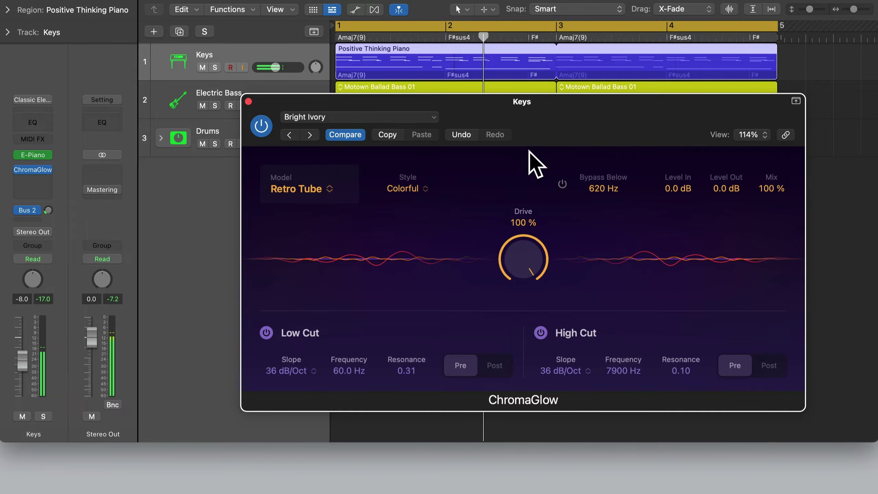
{"action": "key", "text": "s"}
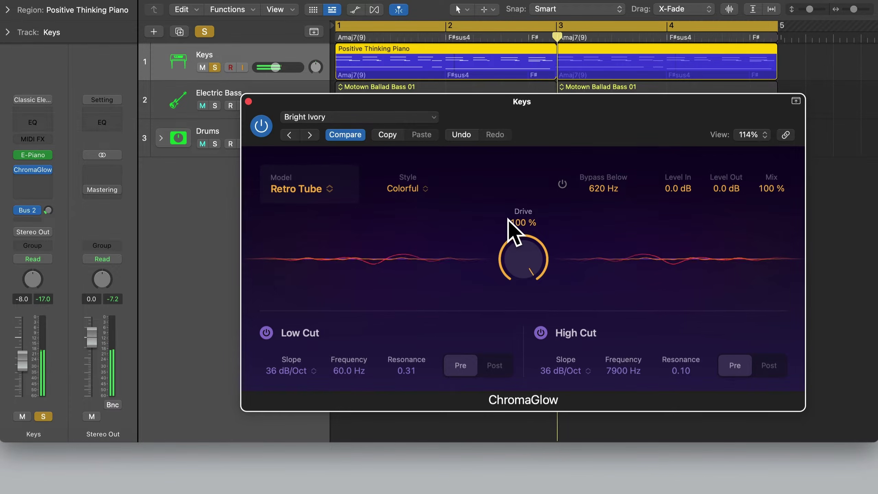
{"action": "left_click", "coordinate": [310, 135]}
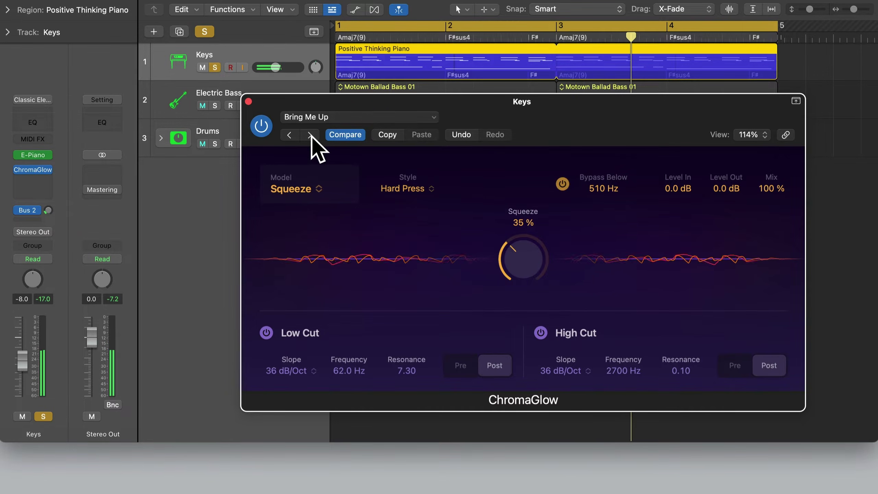
- Audition the Bring Me Up preset at 100% Squeeze and the Clean Keys preset at 100% Drive on the soloed Keys track
{"action": "left_click_drag", "start_coordinate": [495, 250], "coordinate": [512, 125]}
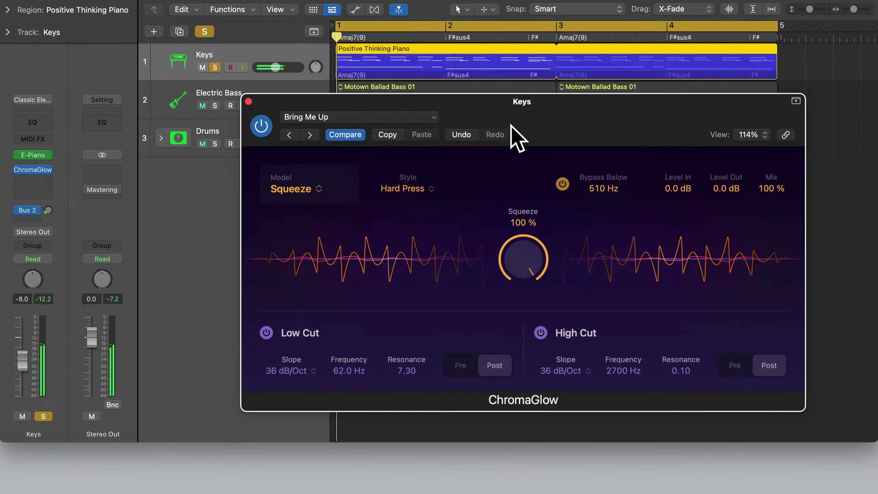
{"action": "left_click", "coordinate": [310, 135]}
{"action": "left_click_drag", "start_coordinate": [521, 271], "coordinate": [529, 31]}
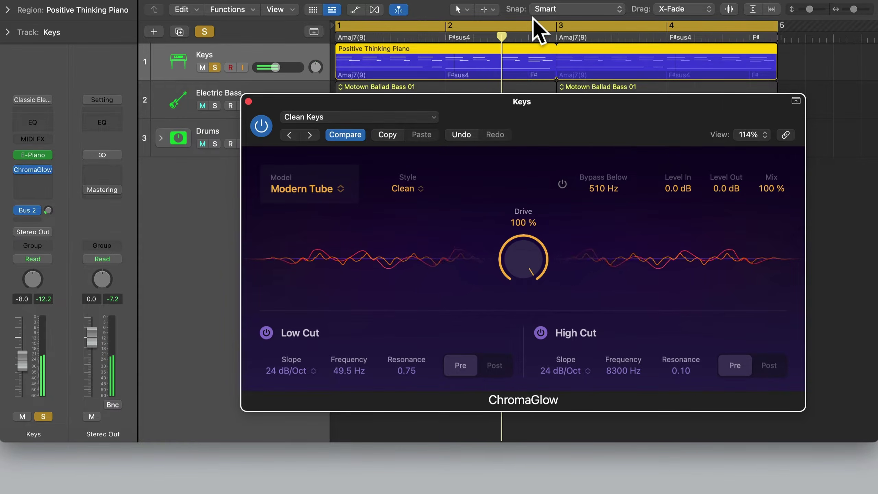
- Load the Crunchy Distort preset, set its Drive to 50%, and play the soloed Keys track
{"action": "left_click", "coordinate": [310, 136]}
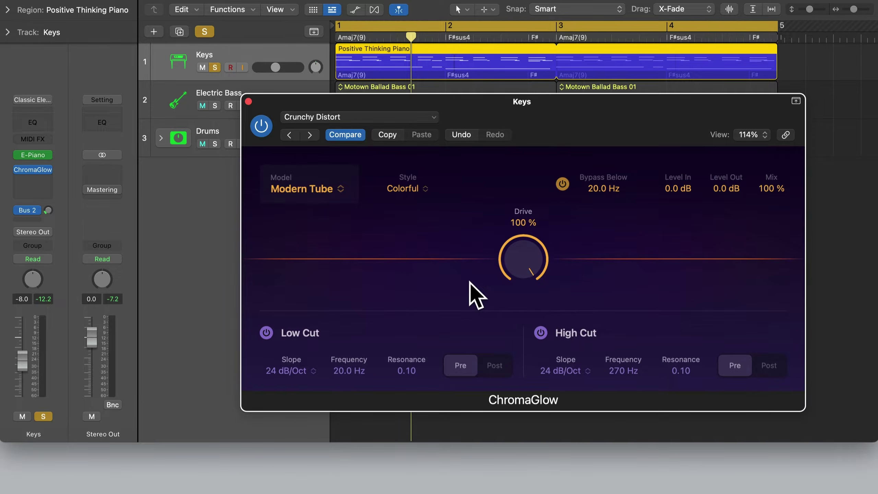
{"action": "left_click_drag", "start_coordinate": [519, 229], "coordinate": [521, 269]}
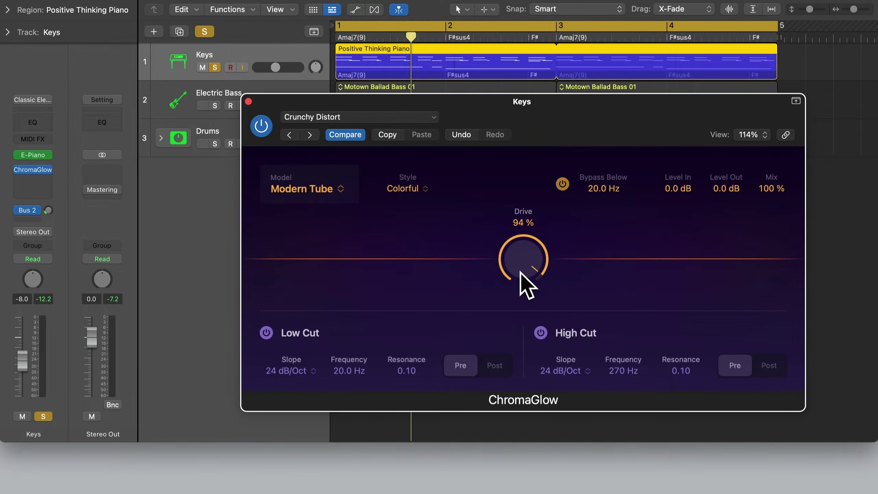
{"action": "left_click_drag", "start_coordinate": [522, 300], "coordinate": [524, 330]}
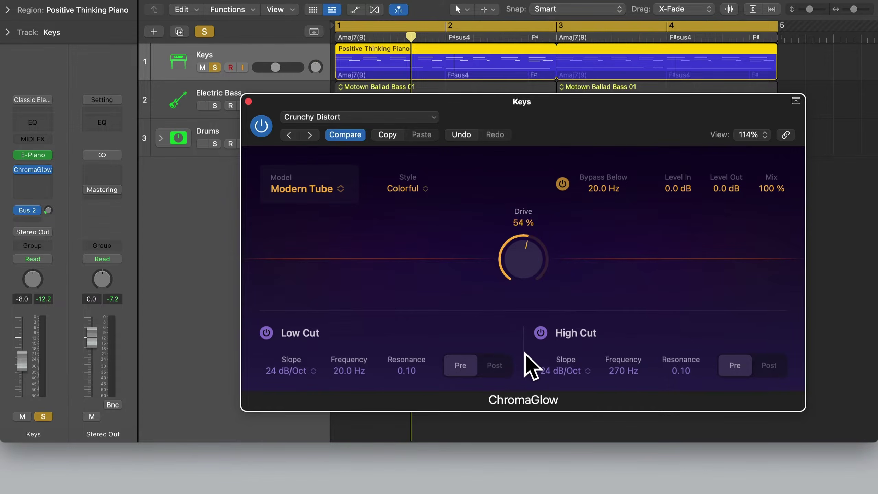
{"action": "key", "text": "space"}
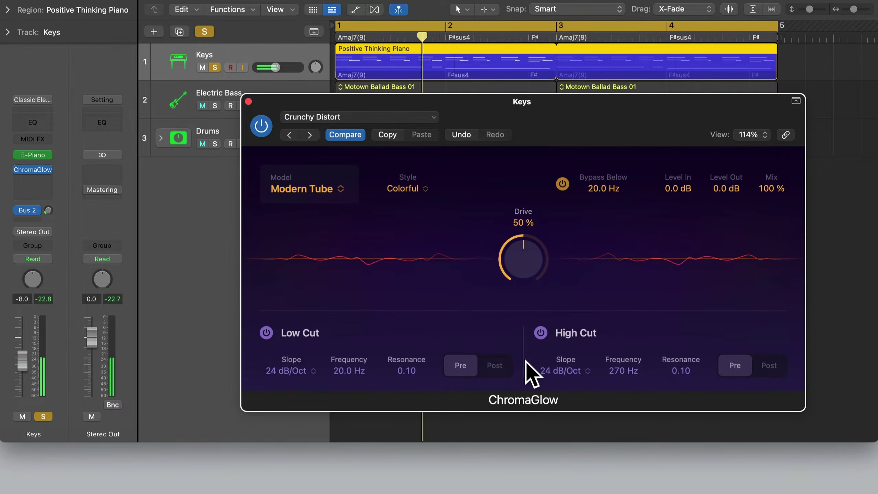
{"action": "key", "text": "space"}
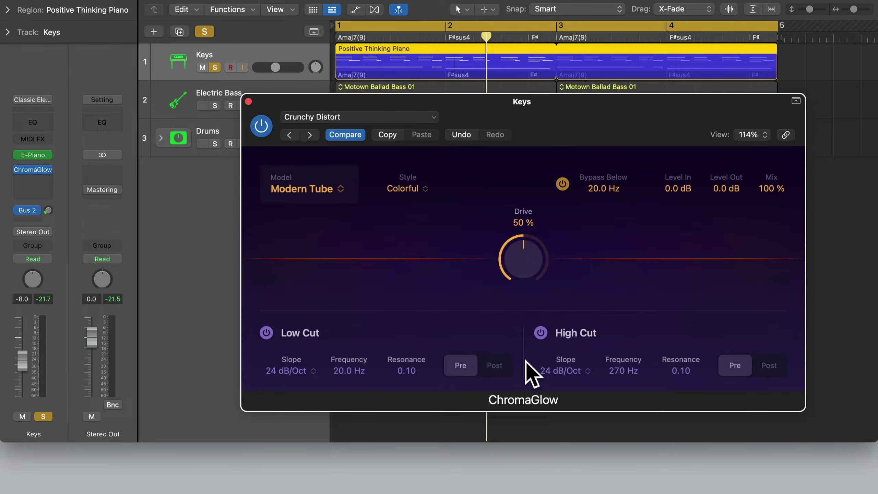
{"action": "key", "text": "space"}
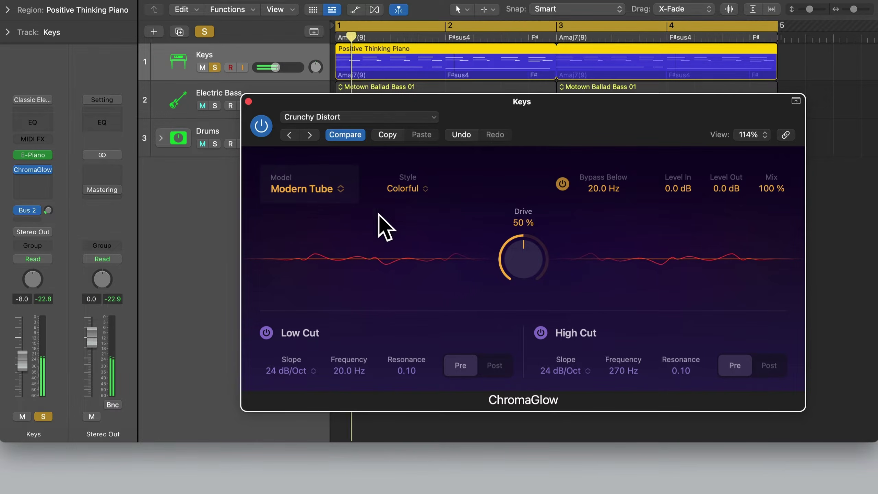
- Compare Crunchy Distort with ChromaGlow bypassed and active, and play the full song with Keys unsoloed
{"action": "left_click", "coordinate": [262, 127]}
{"action": "left_click", "coordinate": [266, 131]}
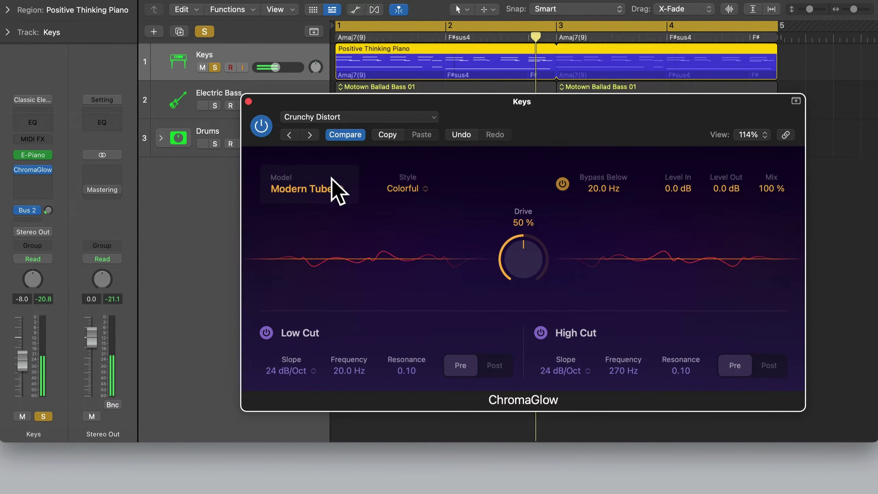
{"action": "key", "text": "space"}
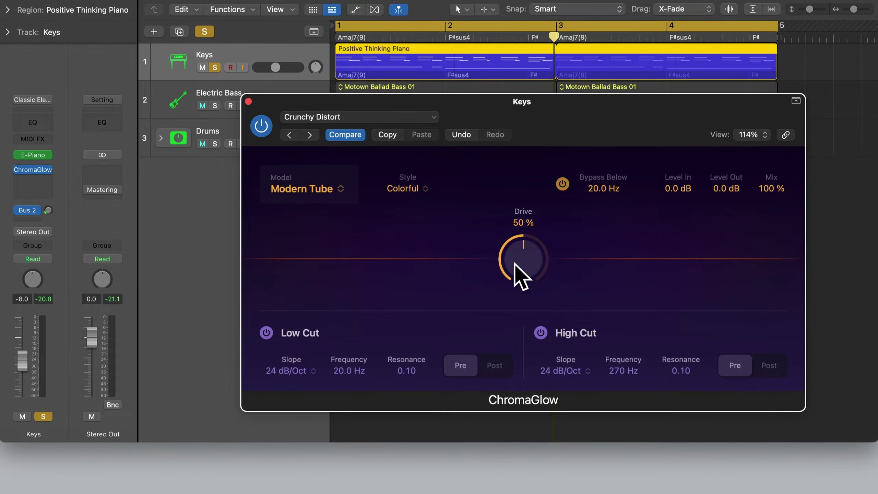
{"action": "key", "text": "s"}
{"action": "key", "text": "space"}
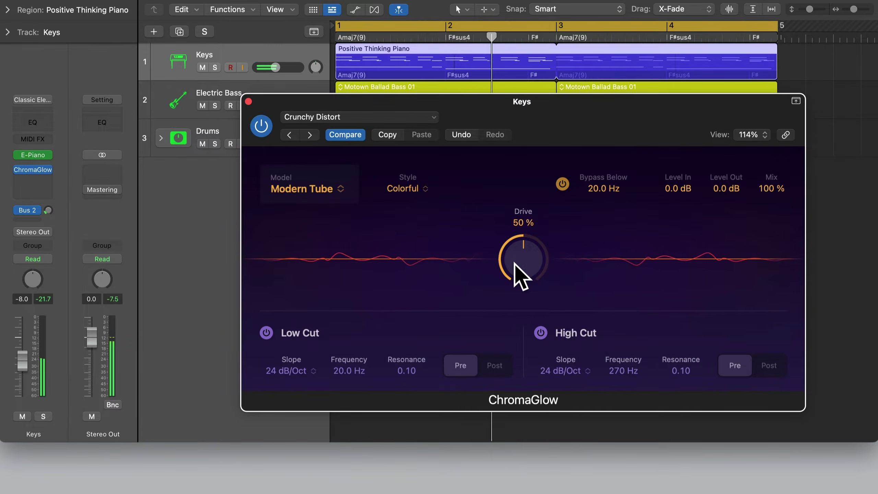
- Audition the Mid Energy preset at 59% Drive, followed by Poke on Through and Presence, within the full song
{"action": "left_click", "coordinate": [313, 136]}
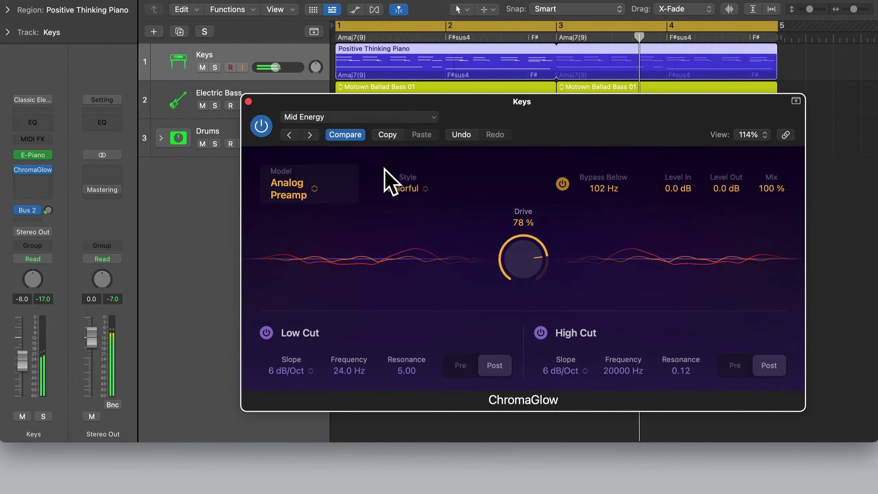
{"action": "left_click_drag", "start_coordinate": [519, 254], "coordinate": [521, 291]}
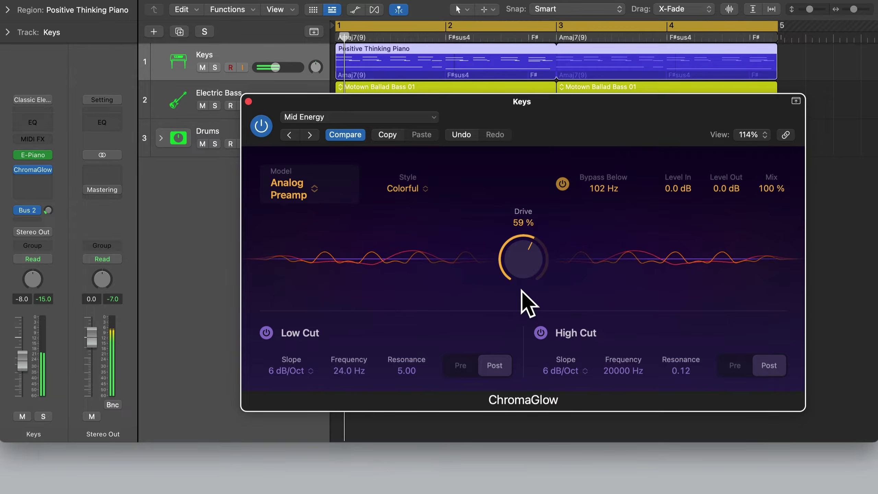
{"action": "left_click", "coordinate": [310, 135]}
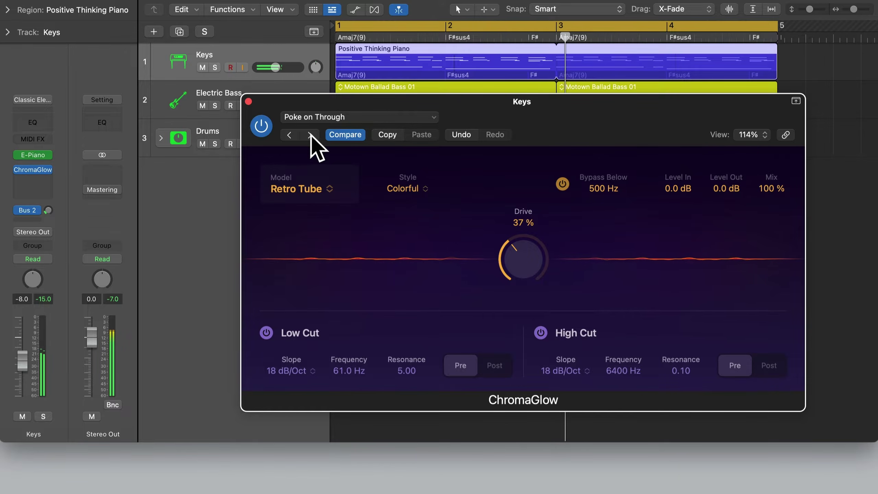
{"action": "left_click", "coordinate": [311, 135]}
- Load ChromaGlow's Slow & Warm keys preset and play it with Drive at 100%
{"action": "left_click", "coordinate": [317, 117]}
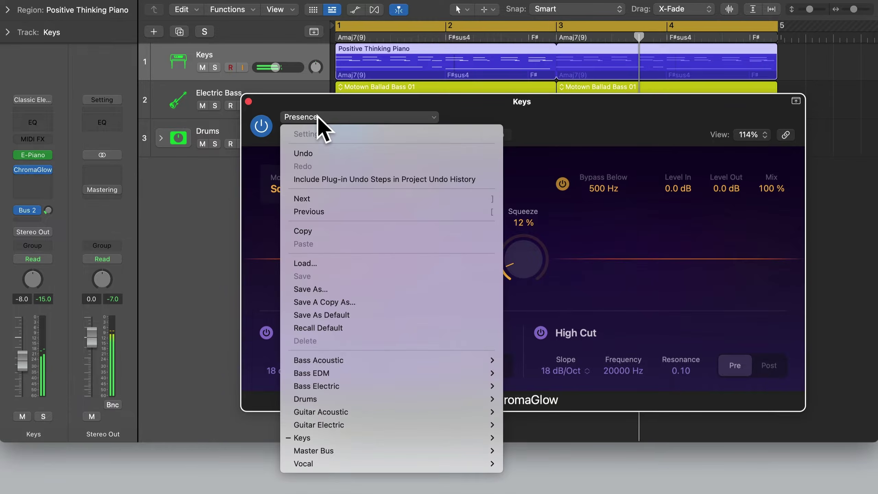
{"action": "mouse_move", "coordinate": [331, 426]}
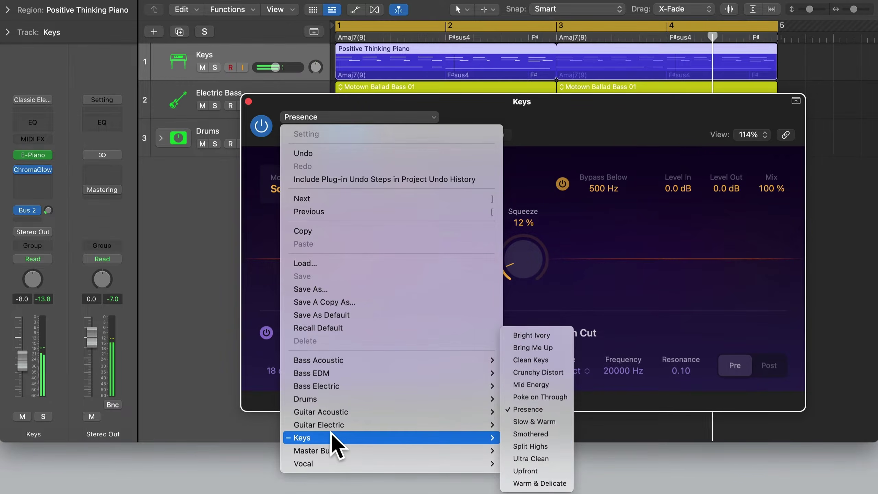
{"action": "left_click", "coordinate": [527, 424]}
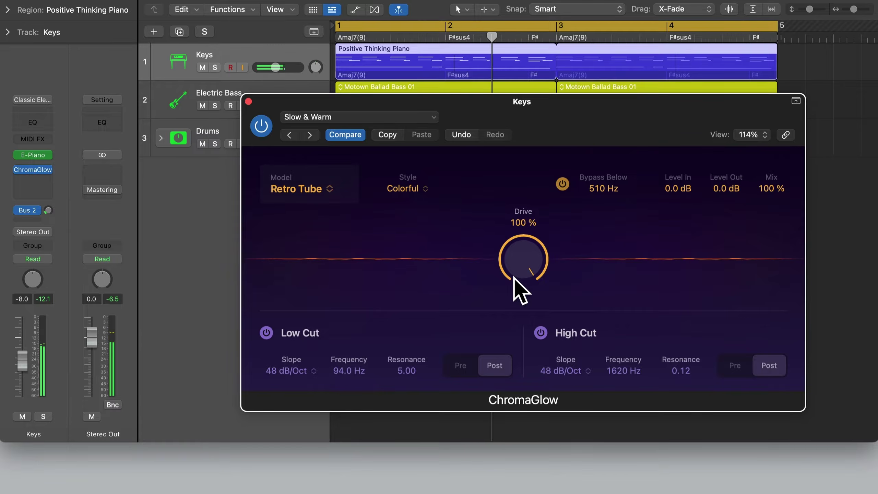
- Solo the Keys track, compare the Low Cut filter off and on, and set its Resonance to 2.00
{"action": "key", "text": "s"}
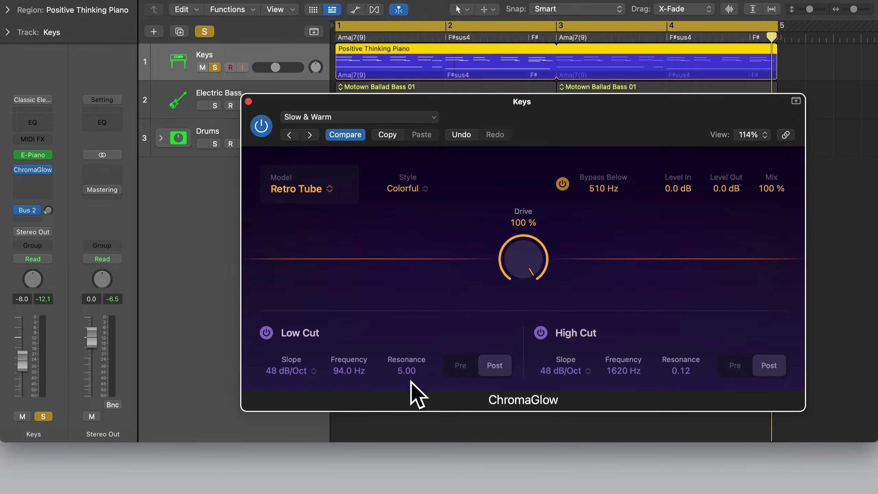
{"action": "key", "text": "space"}
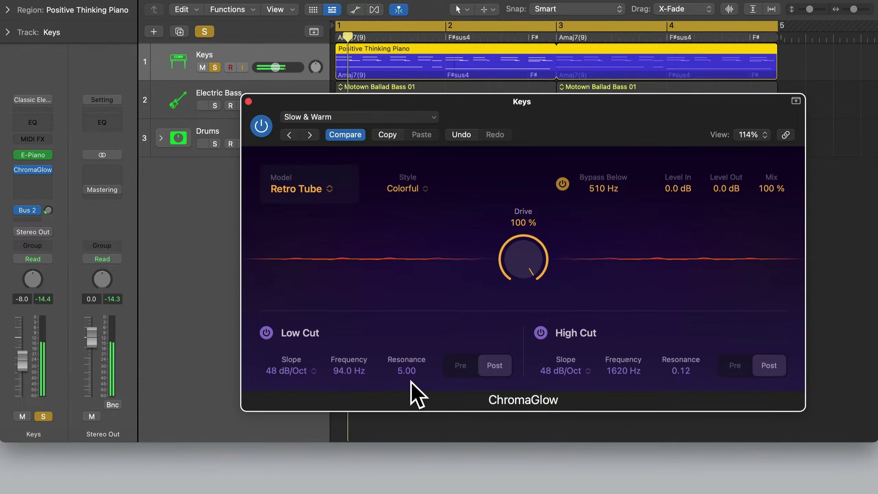
{"action": "left_click", "coordinate": [267, 333]}
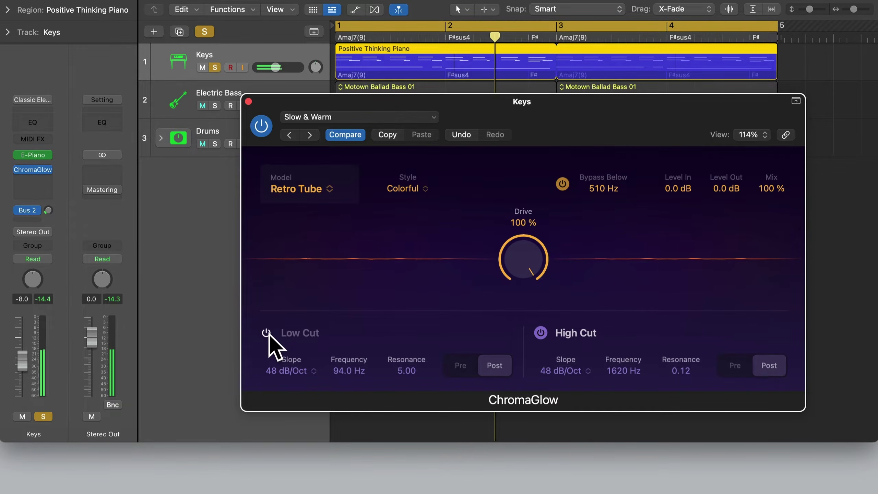
{"action": "left_click", "coordinate": [268, 333]}
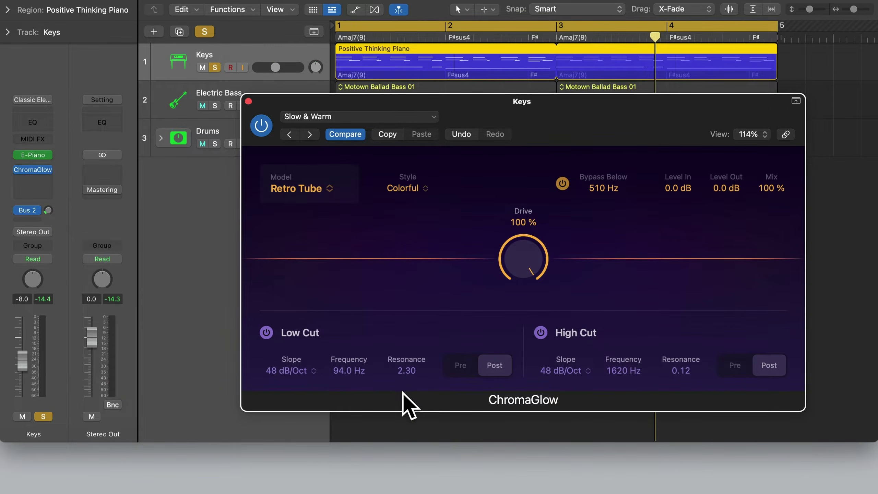
{"action": "key", "text": "space"}
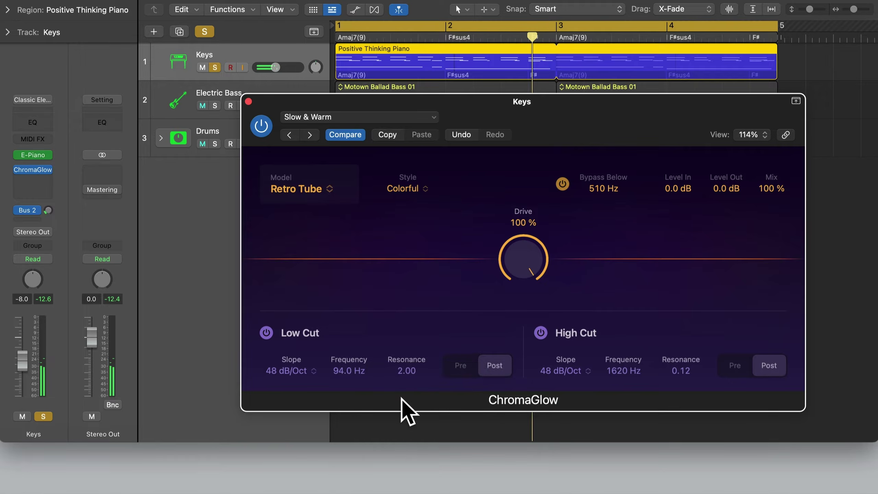
- Unsolo the Keys track, play the full song, and set Drive to 78% and Level Out to -2.5 dB
{"action": "key", "text": "s"}
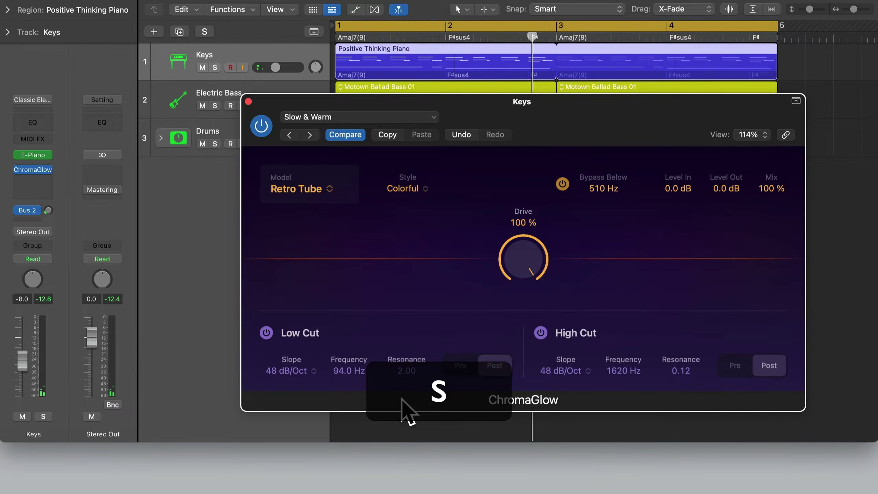
{"action": "key", "text": "space"}
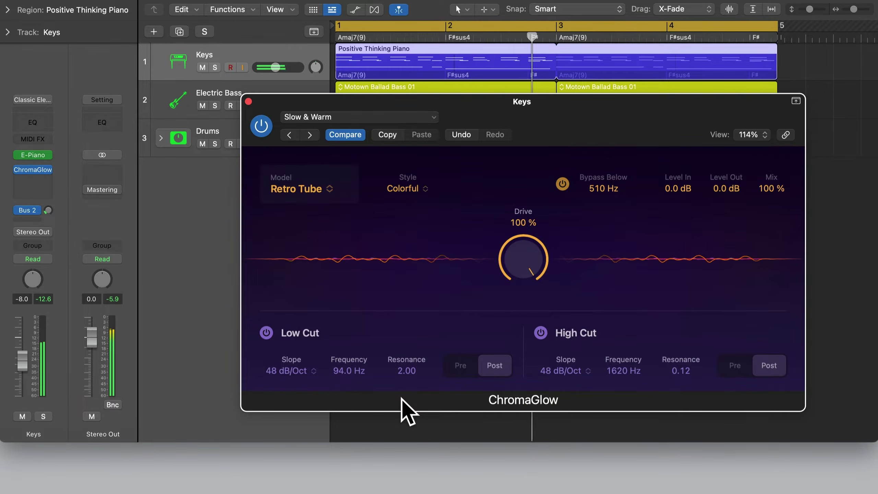
{"action": "left_click_drag", "start_coordinate": [514, 279], "coordinate": [516, 308]}
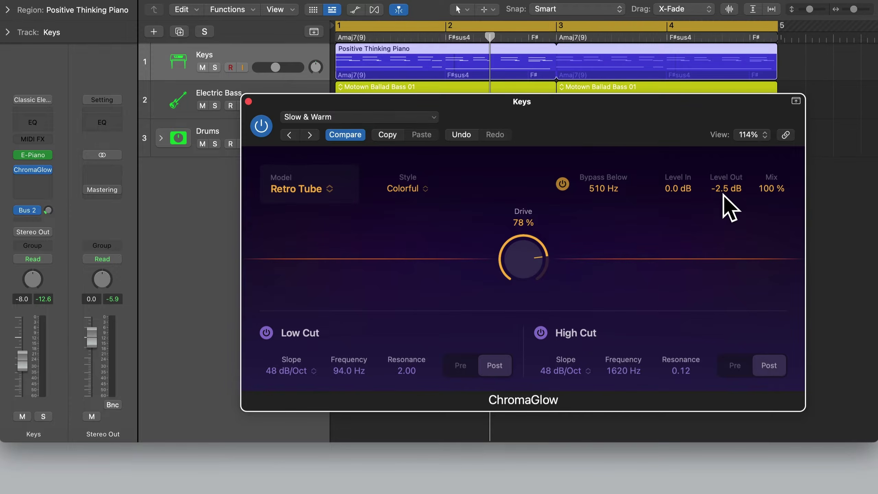
- Set Level Out to -3.7 dB while comparing ChromaGlow bypassed and active in the playing song
{"action": "key", "text": "space"}
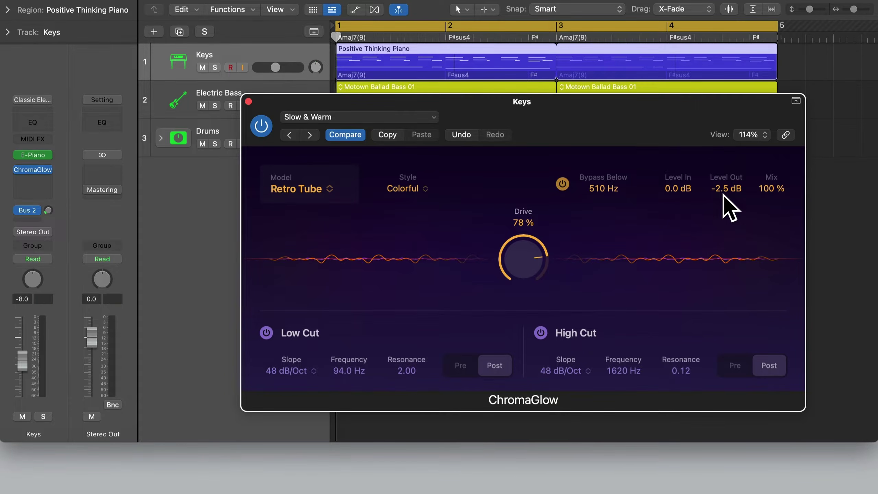
{"action": "left_click", "coordinate": [262, 126]}
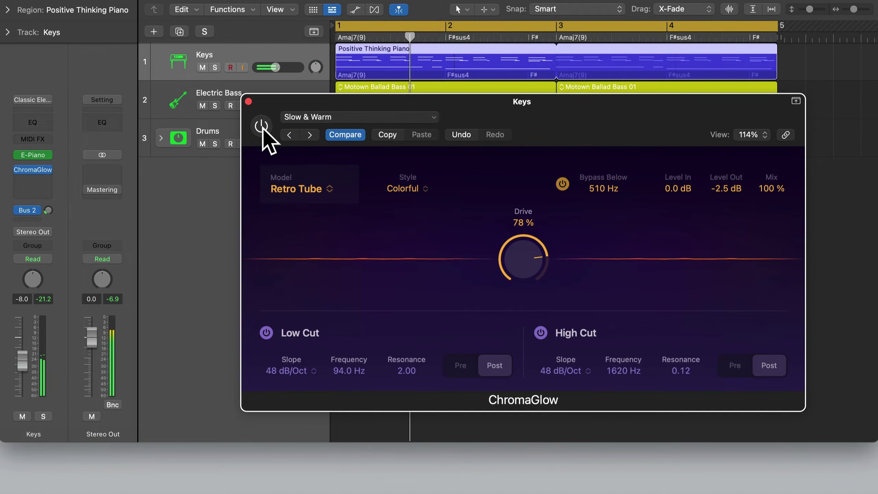
{"action": "left_click", "coordinate": [262, 127]}
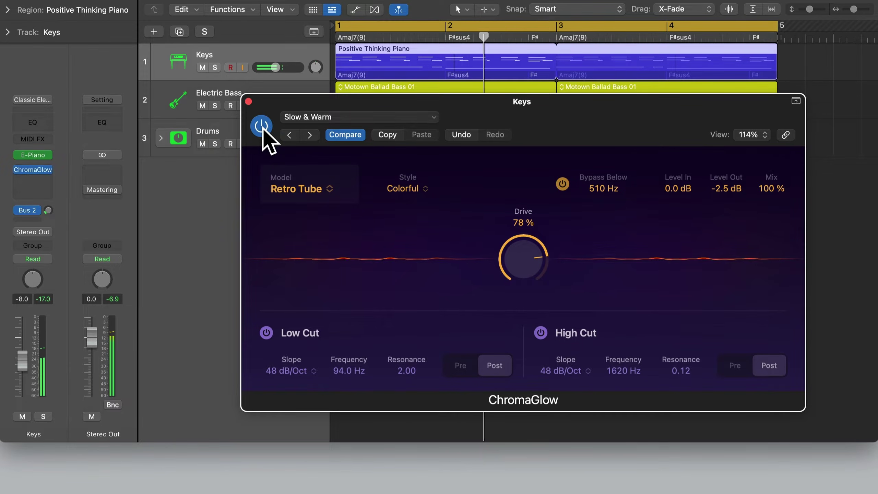
{"action": "scroll", "coordinate": [719, 191], "scroll_direction": "down", "scroll_amount": 6}
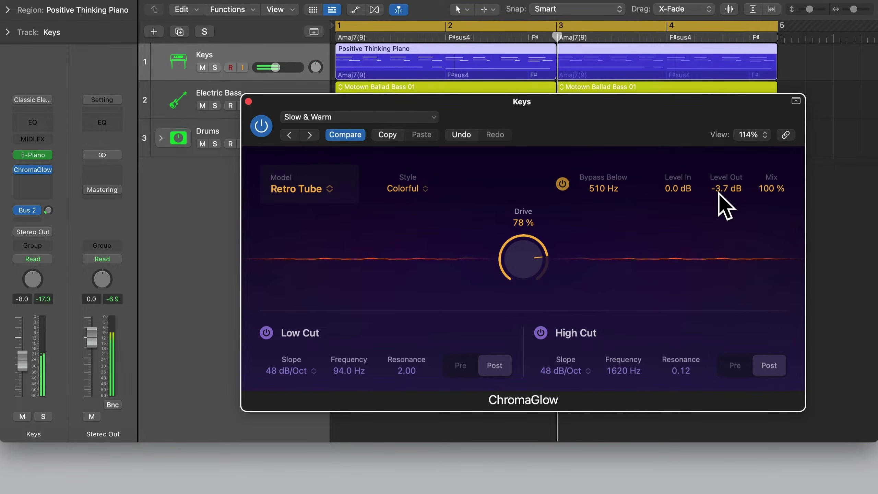
{"action": "left_click", "coordinate": [263, 126]}
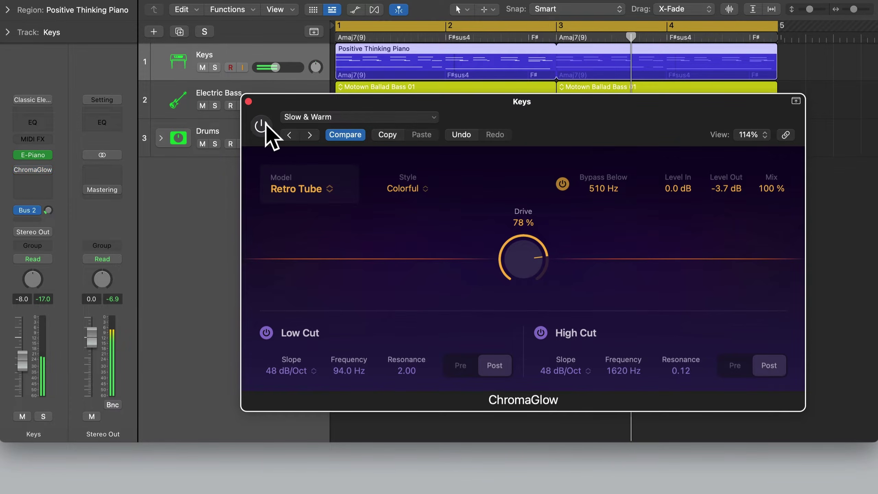
{"action": "left_click", "coordinate": [267, 126]}
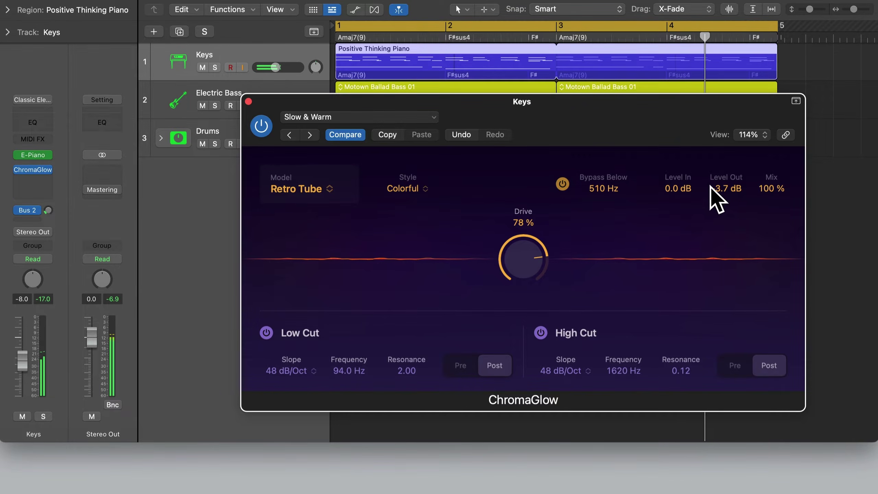
- Set Level Out to -3.6 dB, compare ChromaGlow bypassed and active once more, and close the plug-in window
{"action": "scroll", "coordinate": [719, 189], "scroll_direction": "down", "scroll_amount": 2}
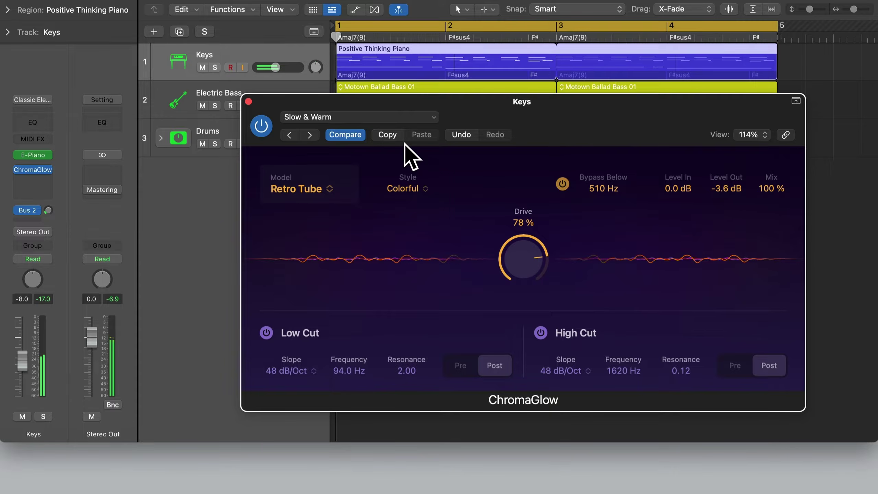
{"action": "left_click", "coordinate": [266, 125]}
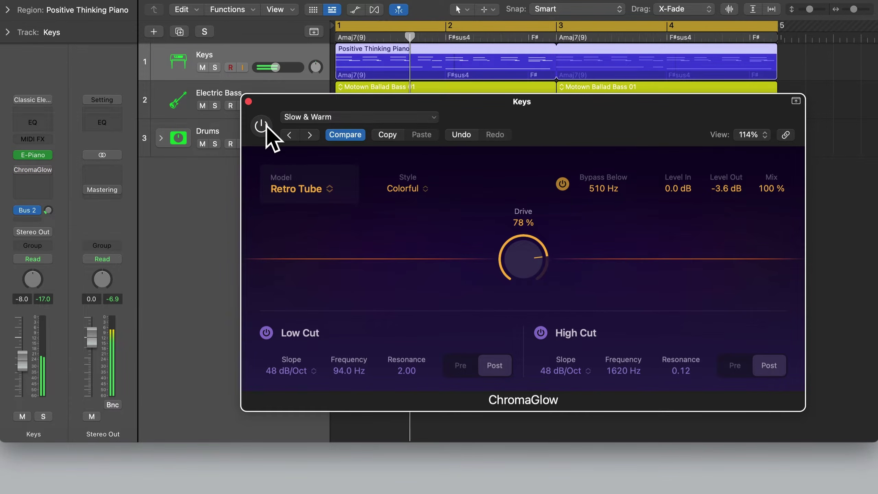
{"action": "left_click", "coordinate": [267, 126]}
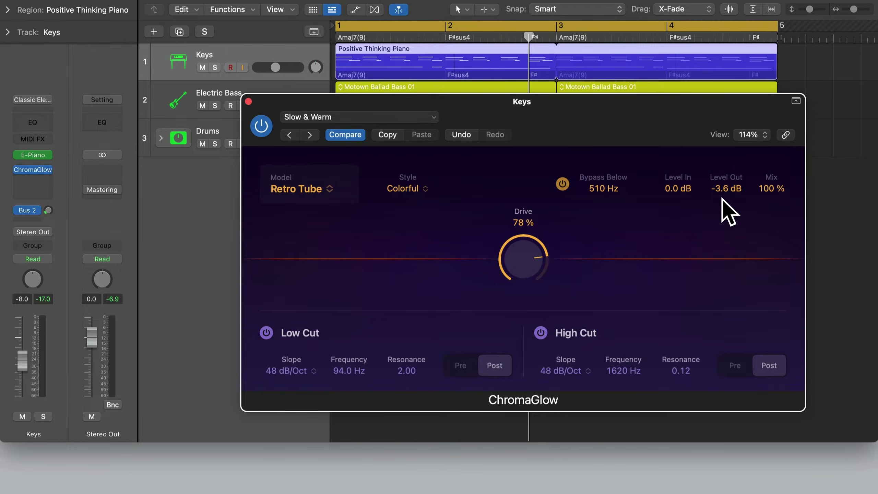
{"action": "left_click", "coordinate": [248, 102]}
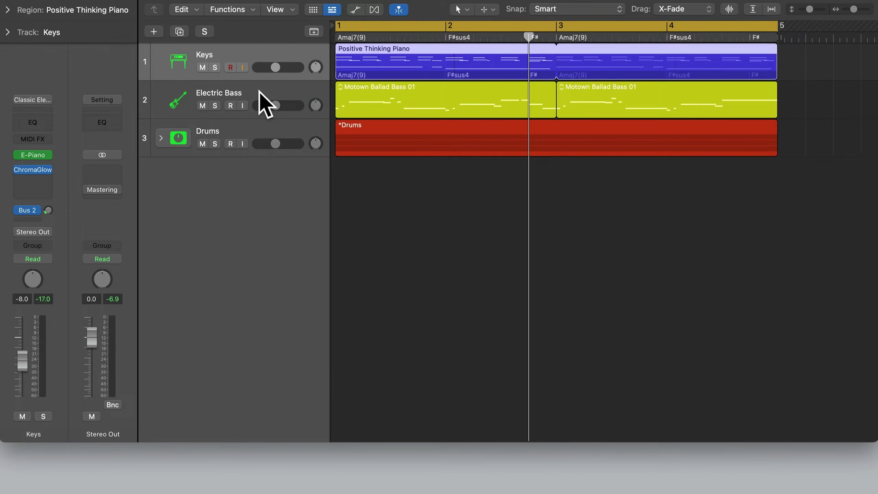
- Insert a stereo ChromaGlow after the Channel EQ on the Electric Bass track and reposition its plug-in window
{"action": "left_click", "coordinate": [255, 90]}
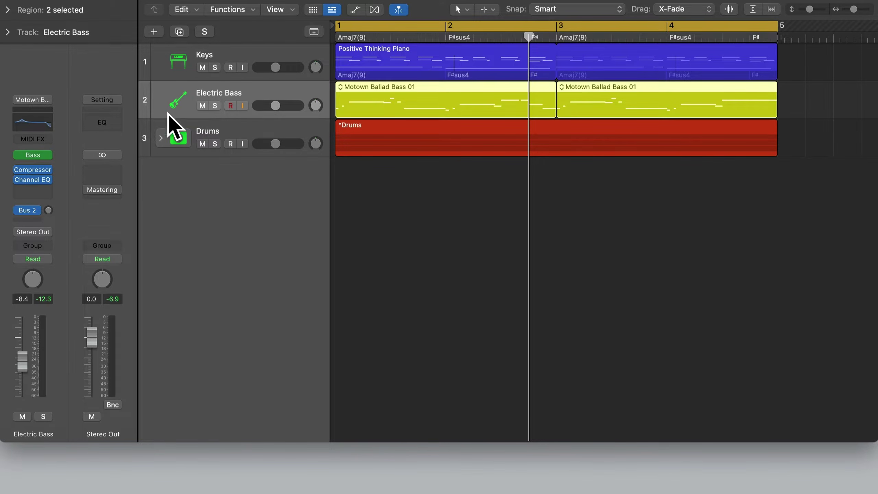
{"action": "left_click", "coordinate": [40, 189]}
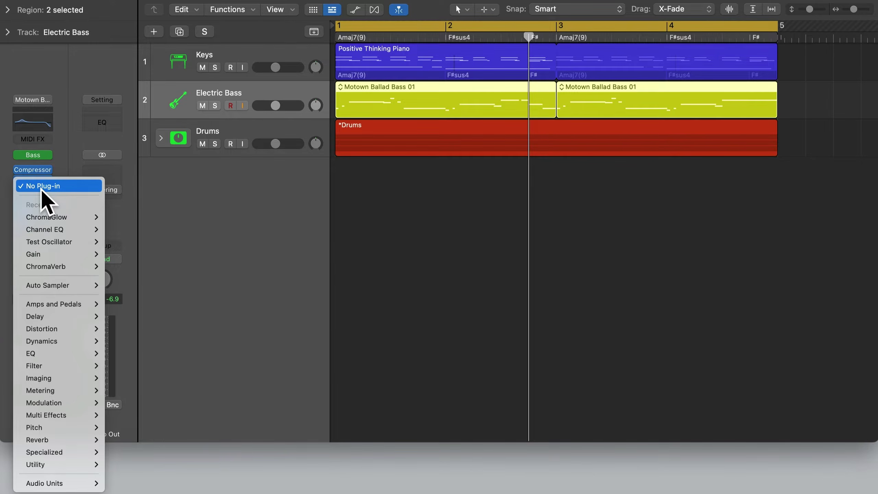
{"action": "mouse_move", "coordinate": [57, 333]}
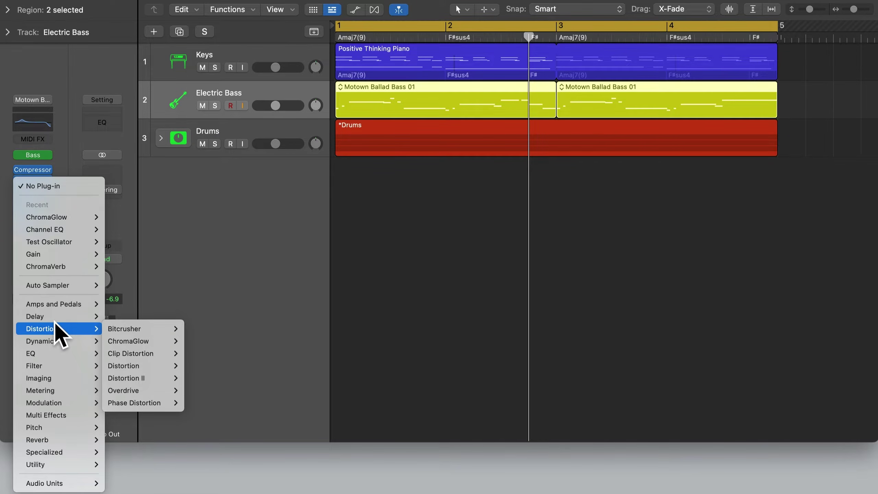
{"action": "mouse_move", "coordinate": [78, 218]}
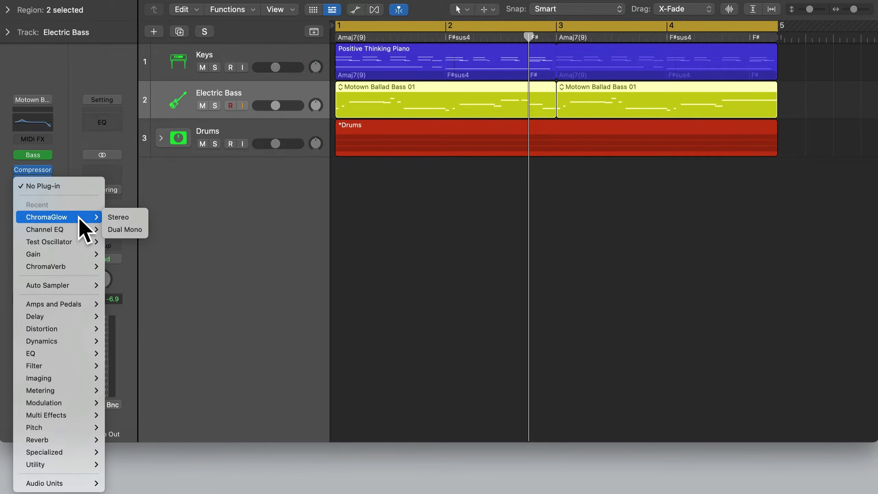
{"action": "left_click", "coordinate": [121, 218]}
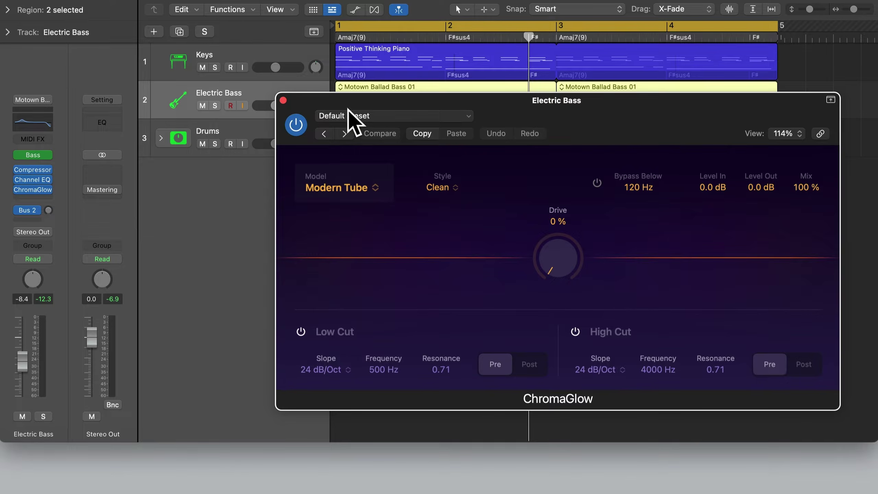
{"action": "left_click_drag", "start_coordinate": [494, 101], "coordinate": [530, 126]}
- Solo the Electric Bass track and play it with ChromaGlow's default preset
{"action": "key", "text": "s"}
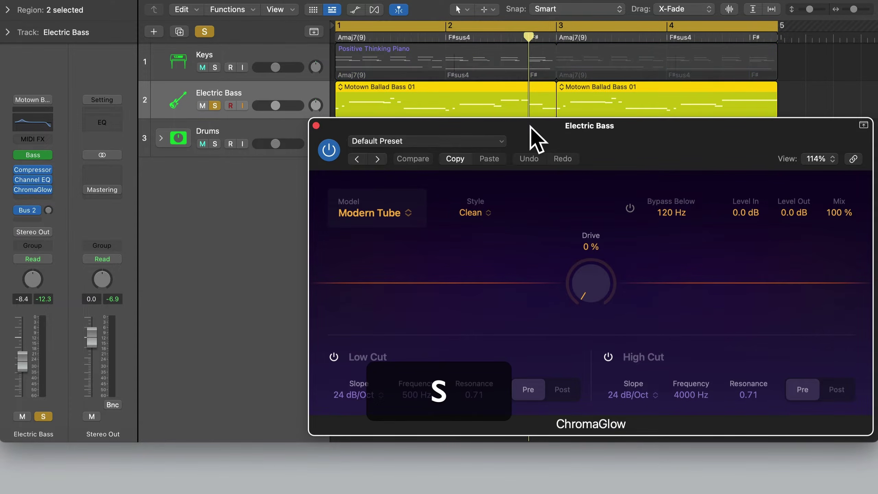
{"action": "key", "text": "space"}
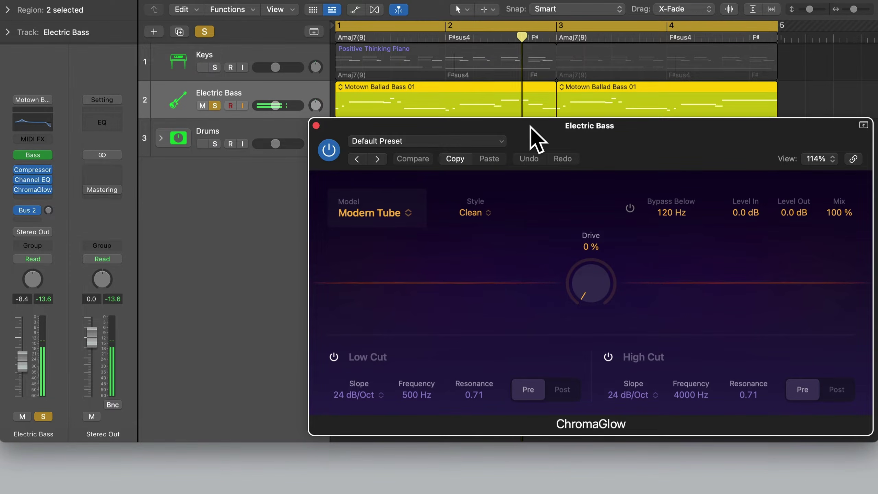
{"action": "key", "text": "space"}
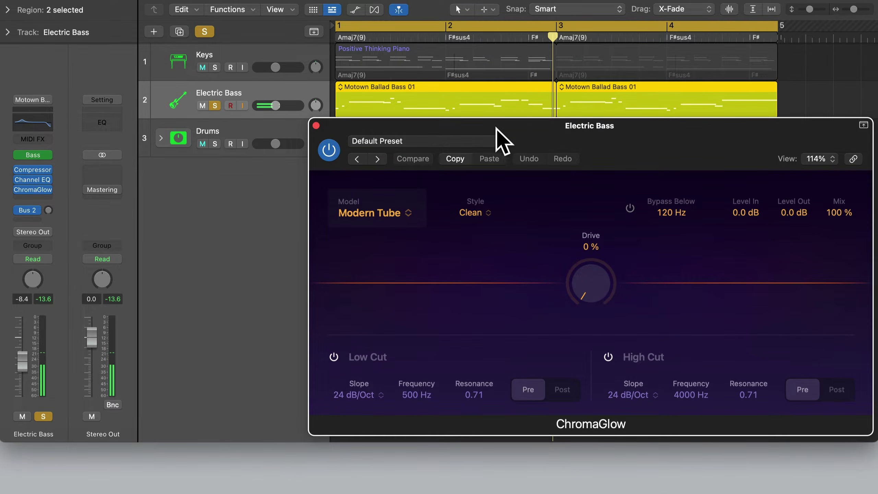
- Load the Defined Bass preset from ChromaGlow's Bass Electric category on the Electric Bass track
{"action": "left_click", "coordinate": [463, 140]}
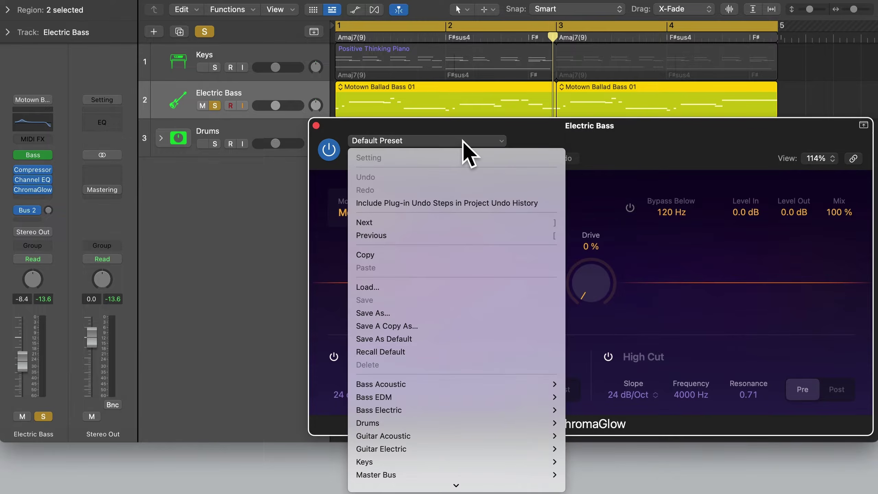
{"action": "mouse_move", "coordinate": [422, 381]}
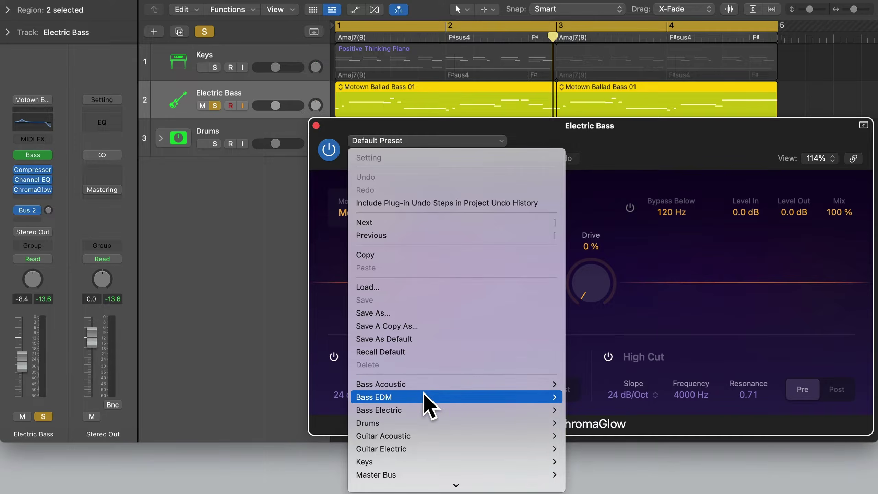
{"action": "mouse_move", "coordinate": [424, 409]}
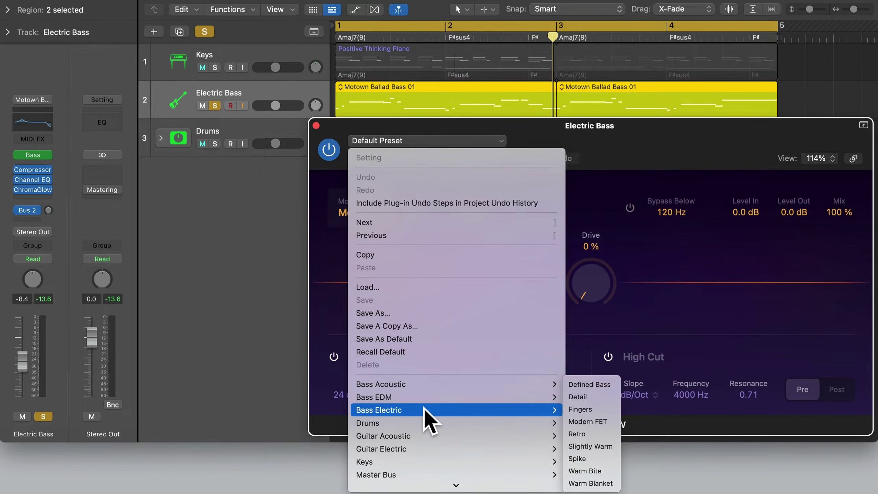
{"action": "left_click", "coordinate": [592, 384]}
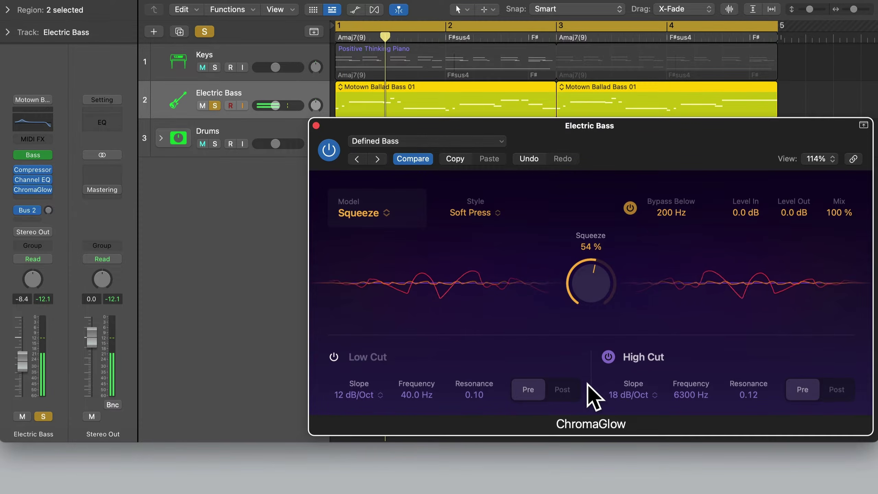
- Audition the following bass presets Detail, Fingers and Modern FET in order, and settle on Retro
{"action": "left_click", "coordinate": [378, 159]}
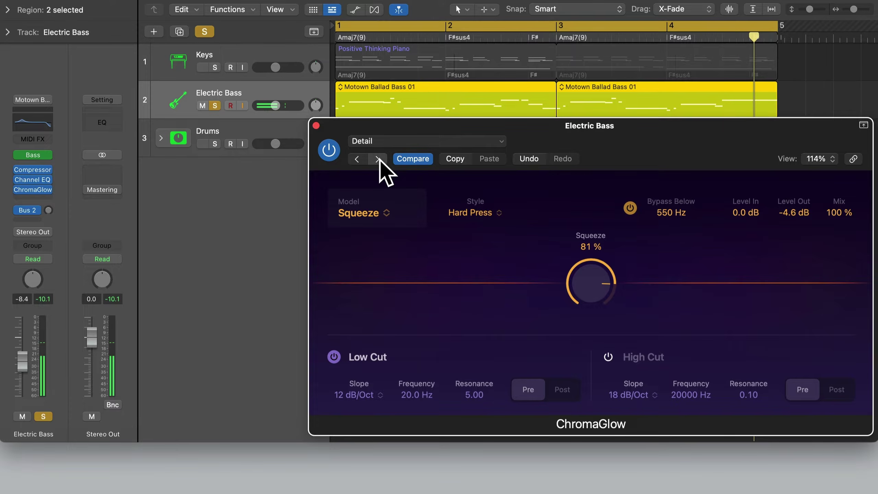
{"action": "left_click", "coordinate": [378, 158]}
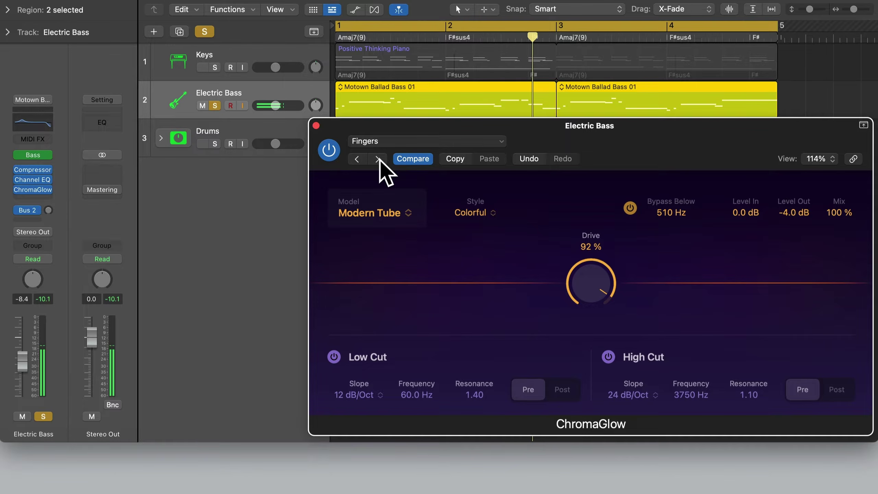
{"action": "left_click", "coordinate": [378, 159]}
{"action": "left_click", "coordinate": [379, 159]}
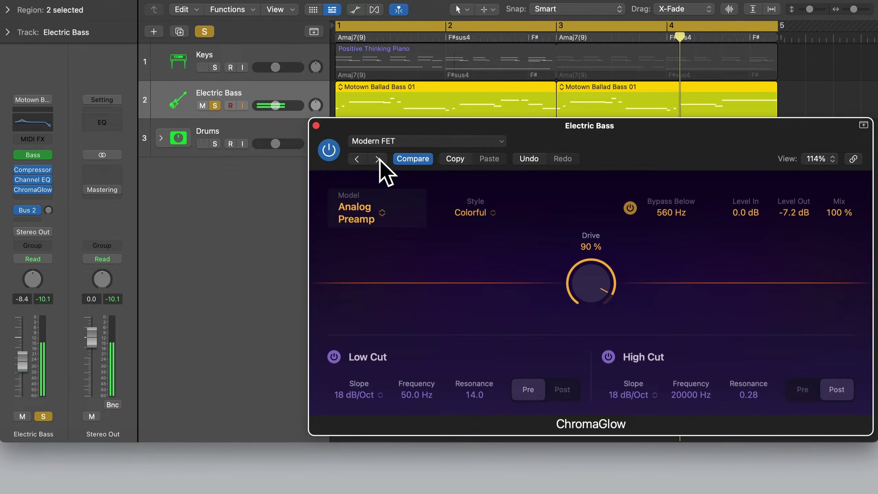
{"action": "left_click", "coordinate": [378, 159]}
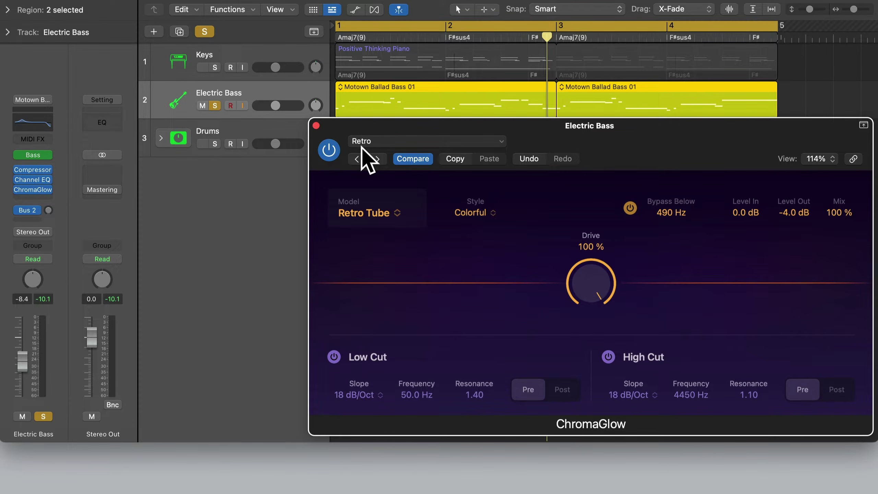
- Unsolo the Electric Bass track, compare ChromaGlow bypassed and active in the full song, and close the plug-in window
{"action": "key", "text": "space"}
{"action": "key", "text": "s"}
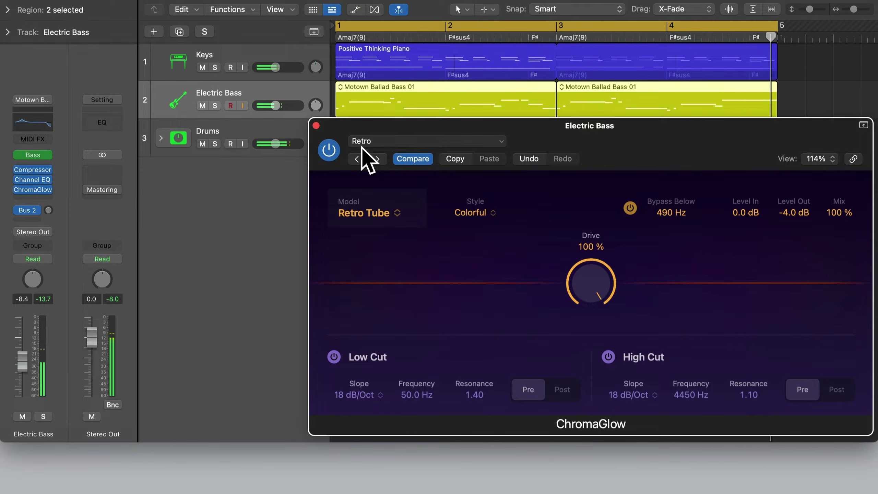
{"action": "left_click", "coordinate": [330, 152]}
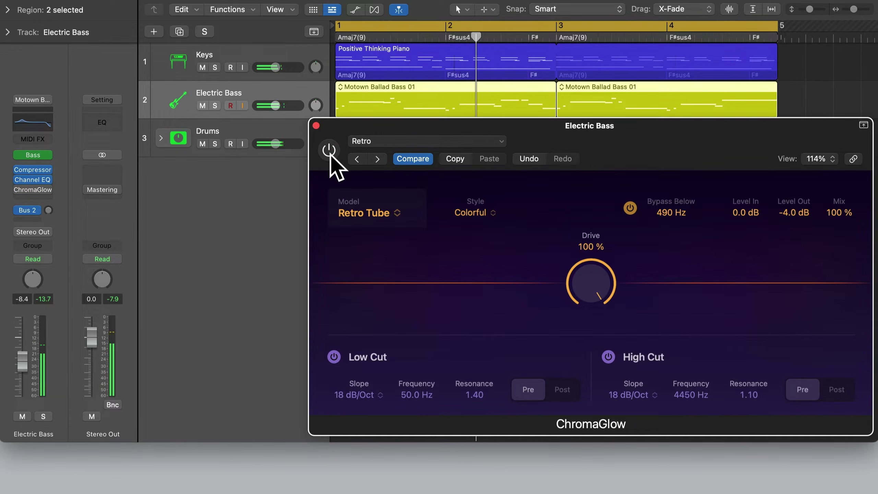
{"action": "left_click", "coordinate": [330, 151]}
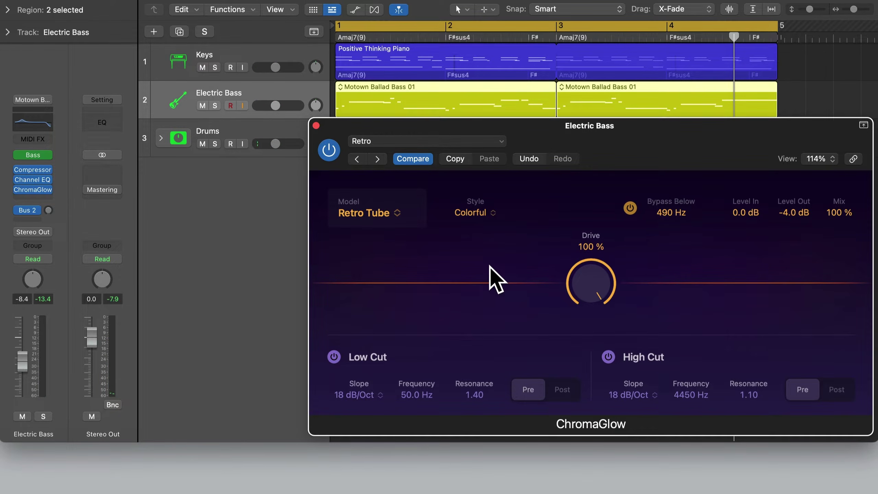
{"action": "left_click", "coordinate": [316, 125]}
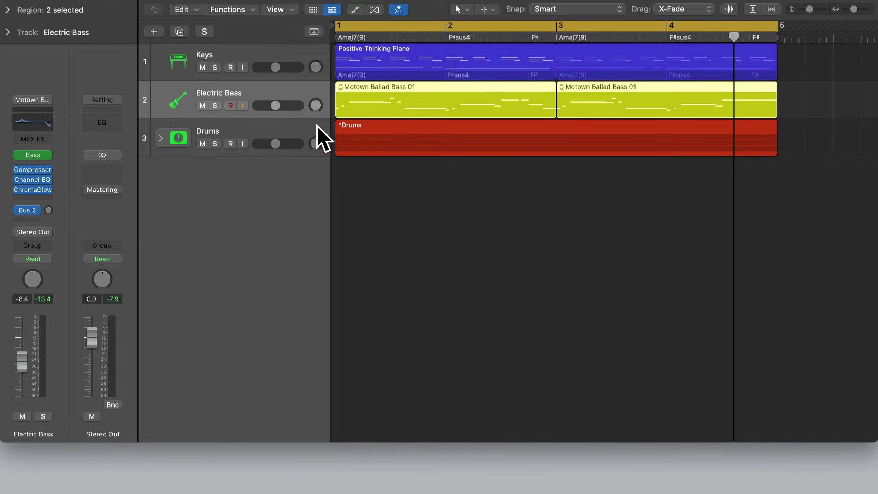
- Look inside the Drums track stack, collapse it again, and insert a stereo ChromaGlow on the Drums track
{"action": "left_click", "coordinate": [161, 138]}
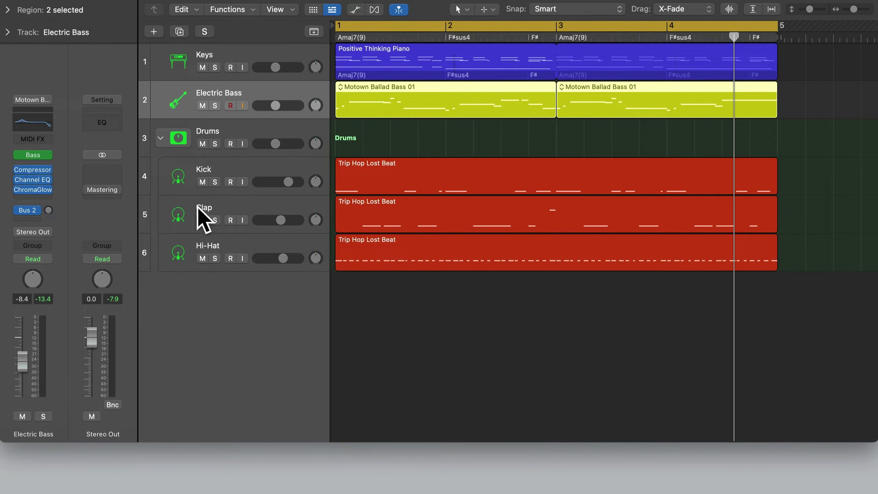
{"action": "left_click", "coordinate": [161, 138]}
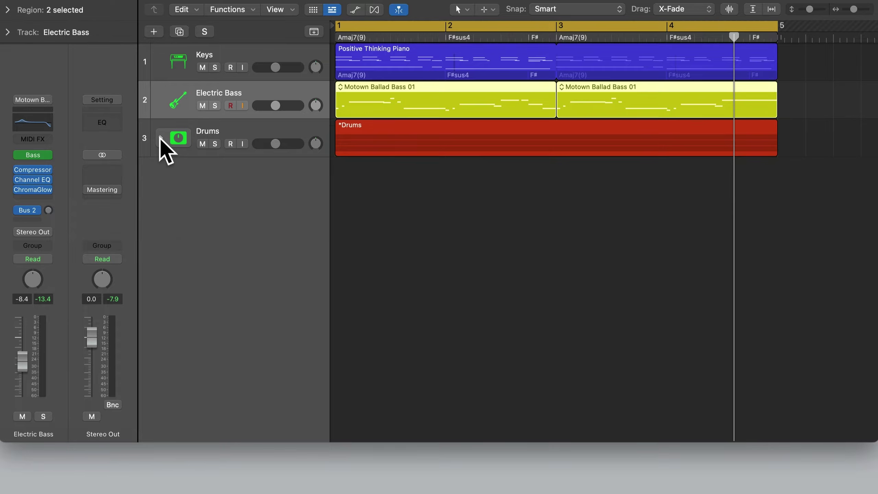
{"action": "left_click", "coordinate": [254, 131]}
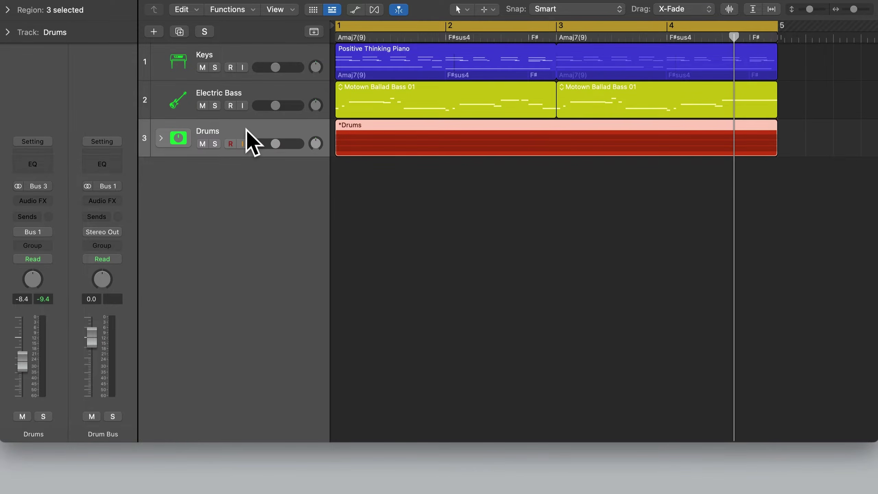
{"action": "left_click", "coordinate": [48, 202]}
{"action": "mouse_move", "coordinate": [41, 221]}
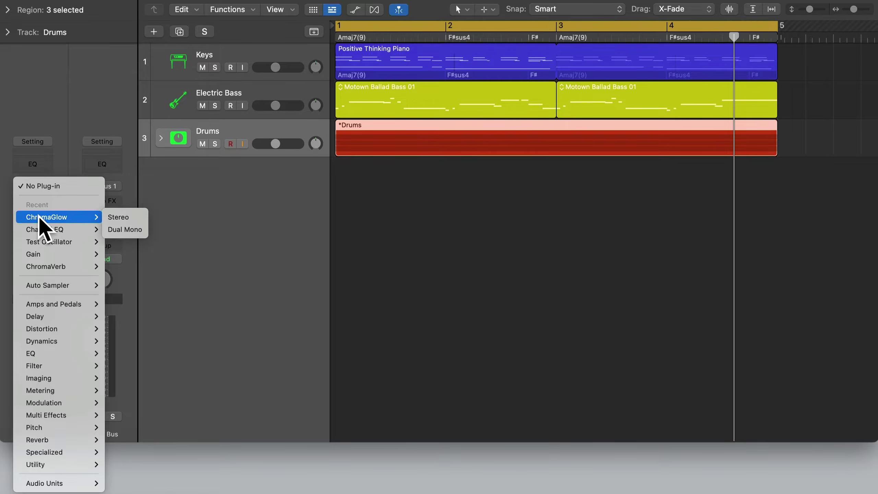
{"action": "left_click", "coordinate": [120, 218]}
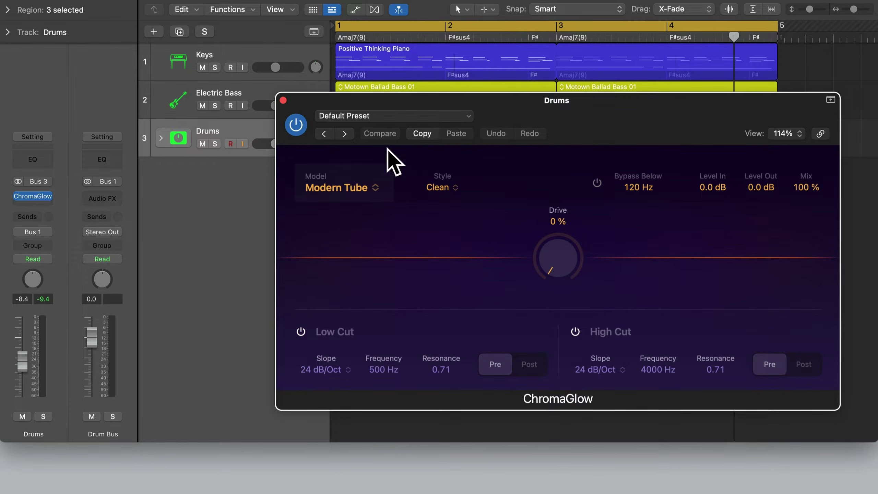
- Load the 1920's Faded preset from ChromaGlow's Drums category on the Drums track
{"action": "left_click", "coordinate": [392, 116]}
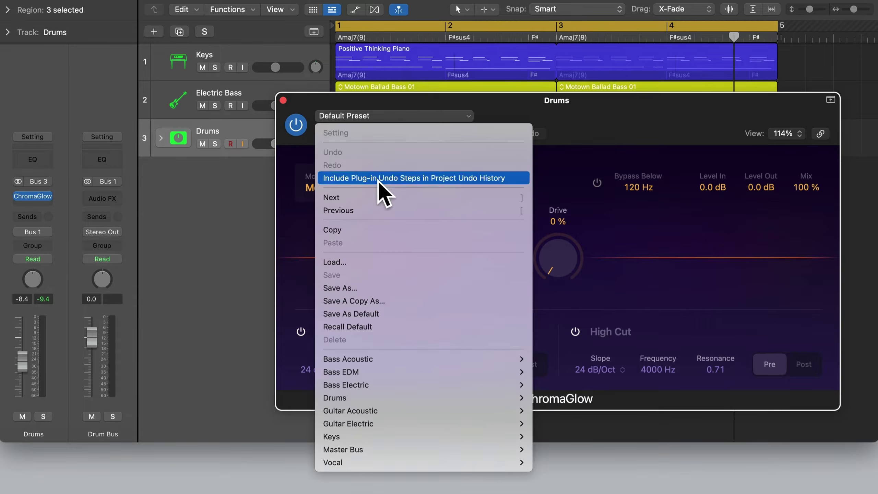
{"action": "mouse_move", "coordinate": [456, 398]}
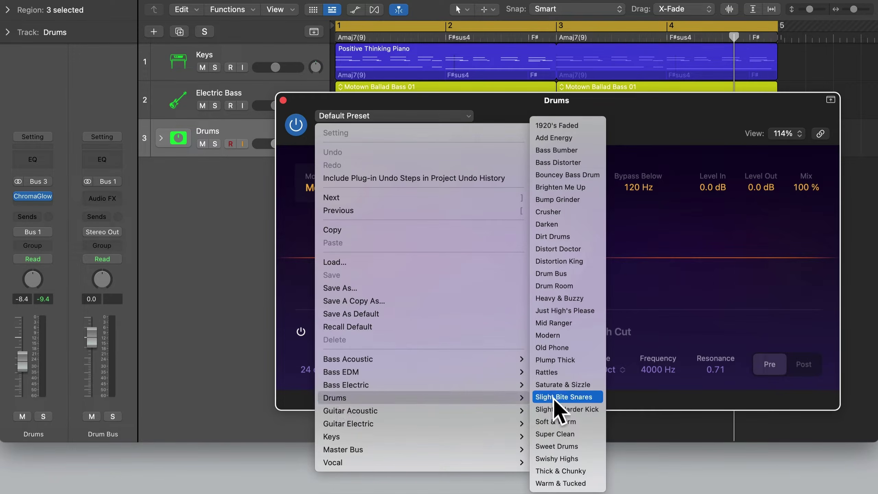
{"action": "left_click", "coordinate": [558, 124]}
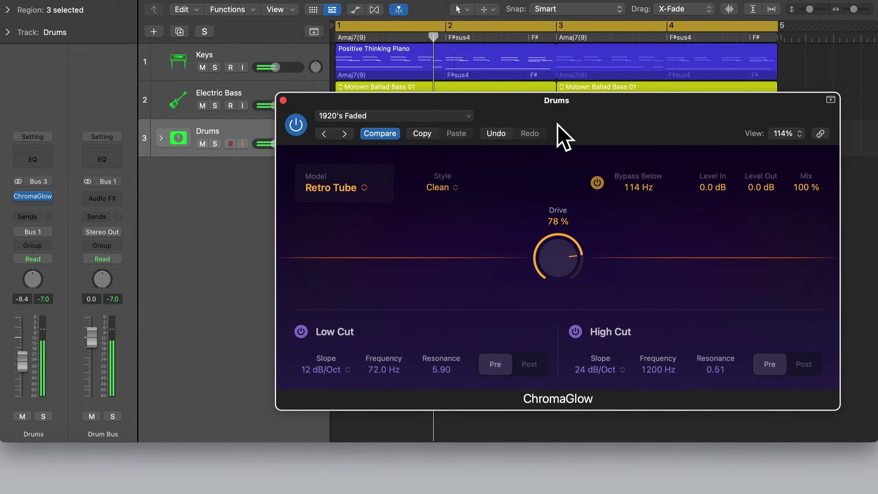
- Solo the Drums track during playback and compare ChromaGlow bypassed and active
{"action": "key", "text": "s"}
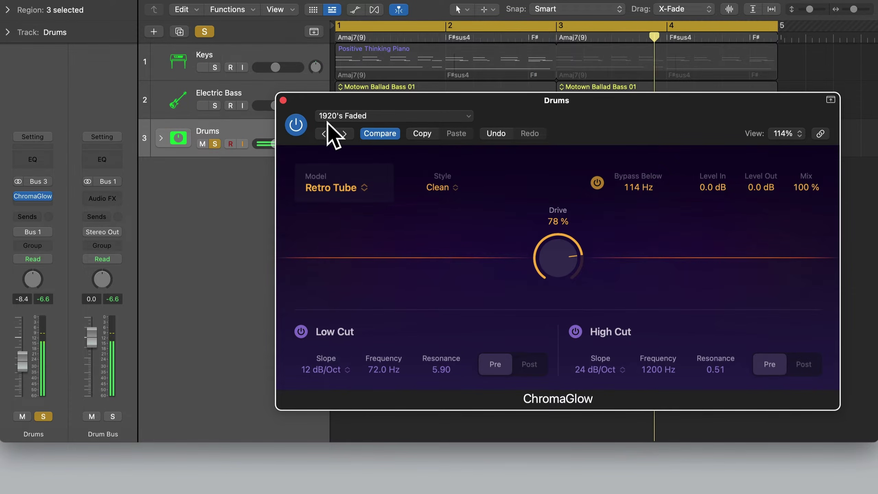
{"action": "left_click", "coordinate": [297, 125]}
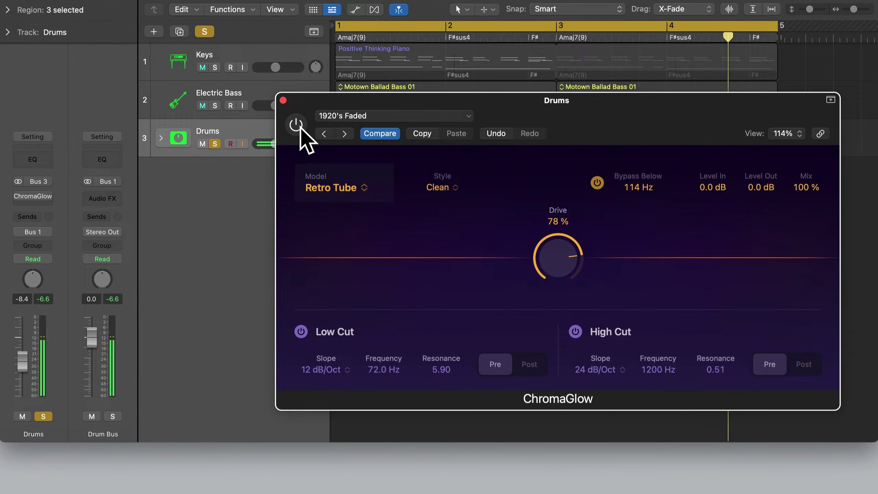
{"action": "left_click", "coordinate": [298, 127]}
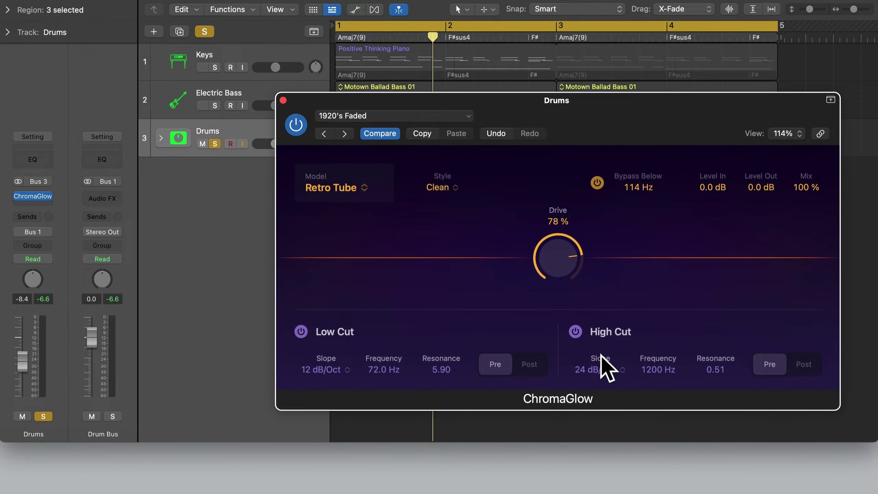
- Play the soloed drums and compare the High Cut and Low Cut filters off and on
{"action": "key", "text": "space"}
{"action": "left_click", "coordinate": [576, 332]}
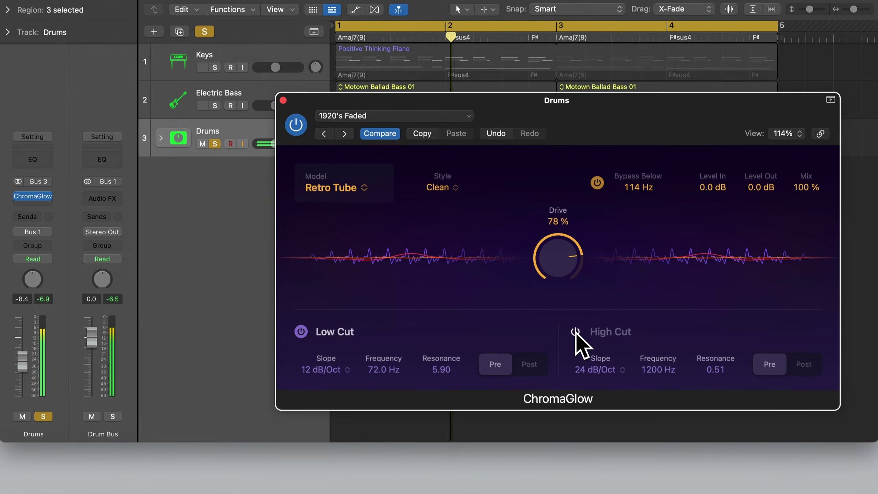
{"action": "left_click", "coordinate": [576, 332]}
{"action": "left_click", "coordinate": [301, 331]}
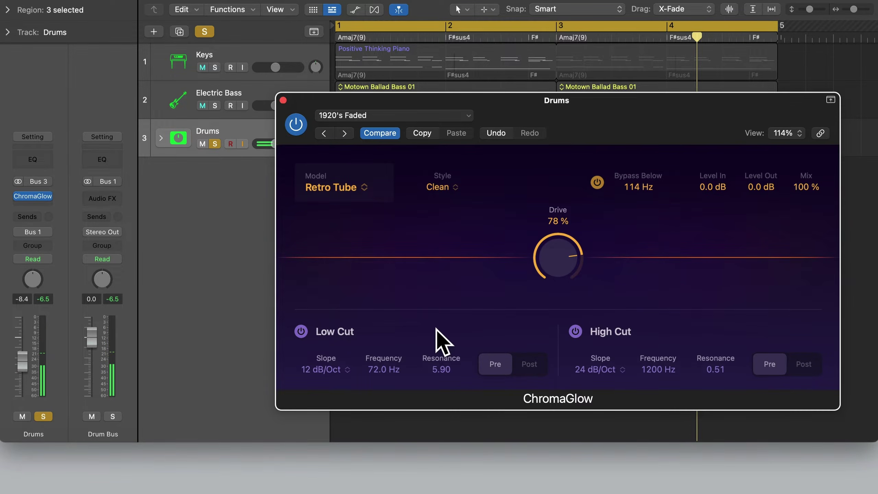
- Switch the drums to the next preset, Add Energy, and raise its Drive to 100%
{"action": "left_click", "coordinate": [345, 133]}
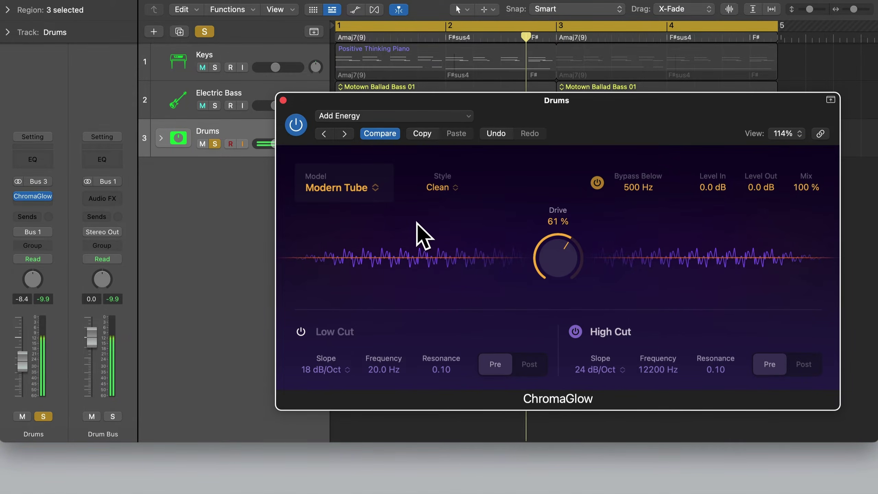
{"action": "left_click_drag", "start_coordinate": [543, 264], "coordinate": [555, 202]}
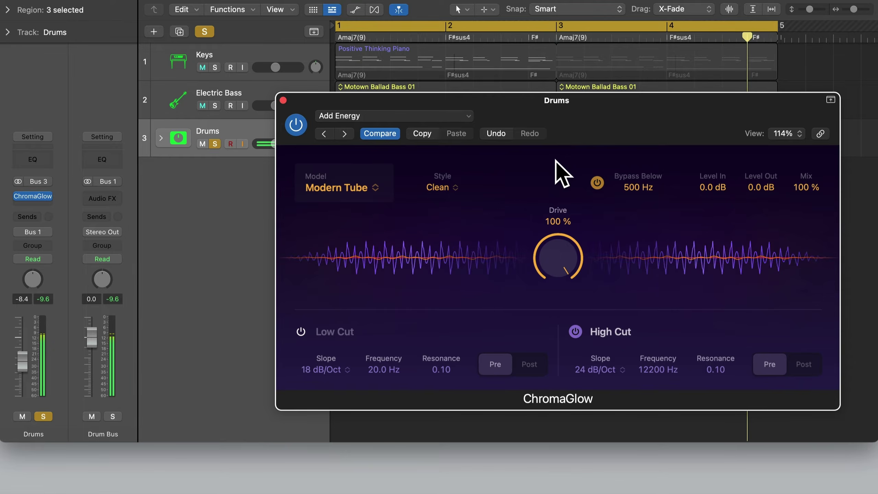
- Lower Add Energy's Drive to 55% and 50% on the soloed drums, comparing ChromaGlow bypassed and active at each setting
{"action": "left_click_drag", "start_coordinate": [557, 226], "coordinate": [557, 252]}
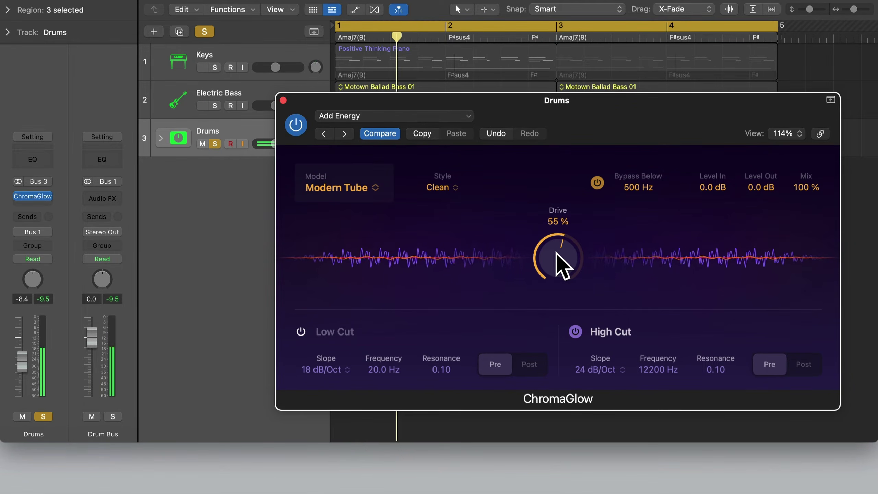
{"action": "left_click", "coordinate": [297, 125]}
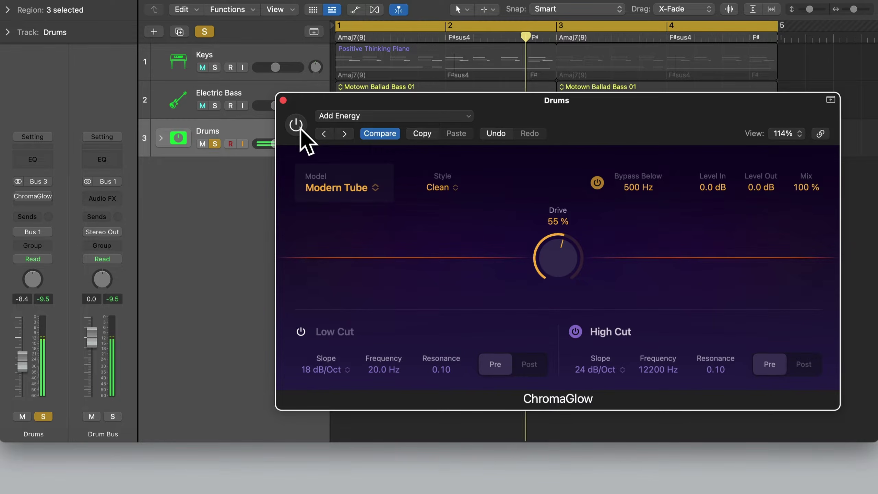
{"action": "left_click", "coordinate": [300, 129]}
{"action": "left_click_drag", "start_coordinate": [550, 252], "coordinate": [557, 275]}
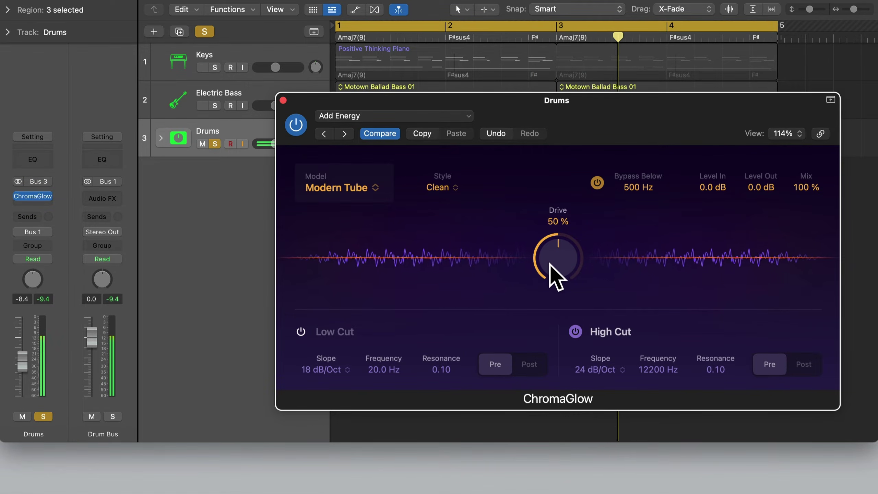
{"action": "left_click", "coordinate": [299, 130]}
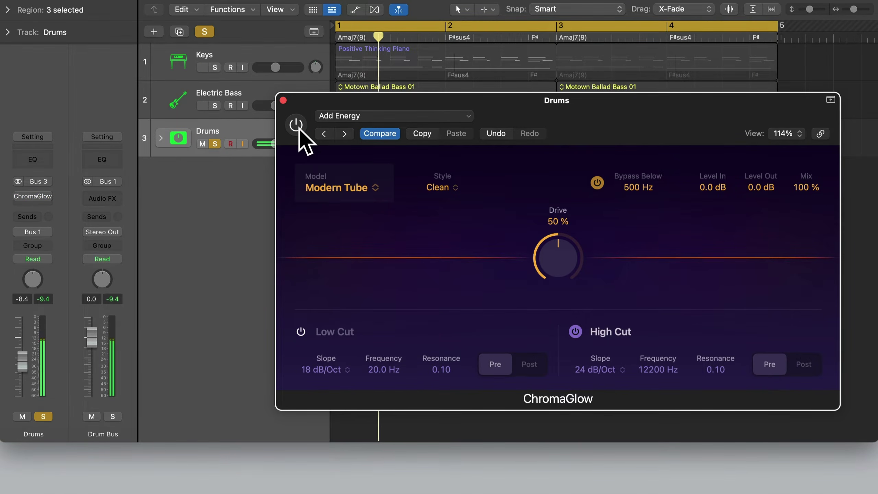
{"action": "left_click", "coordinate": [298, 128]}
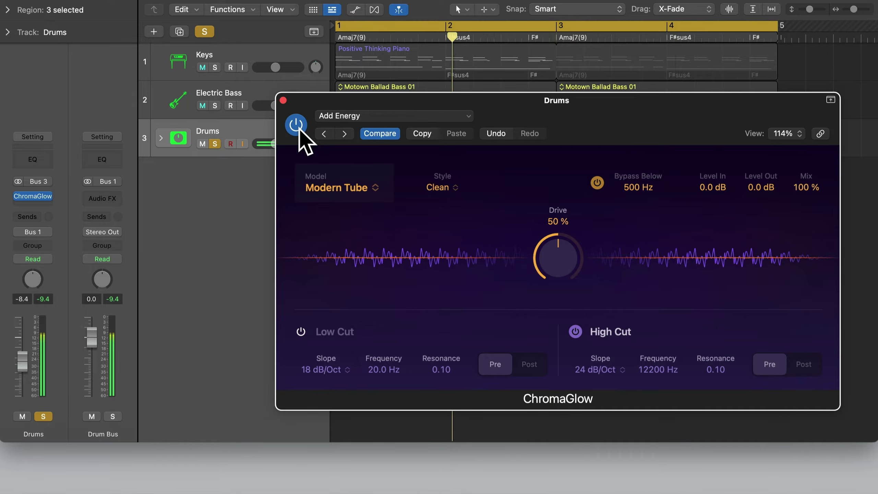
- Set the Drive to 58%, unsolo the drums and compare ChromaGlow bypassed and active in the full mix
{"action": "left_click_drag", "start_coordinate": [554, 260], "coordinate": [550, 237]}
{"action": "key", "text": "s"}
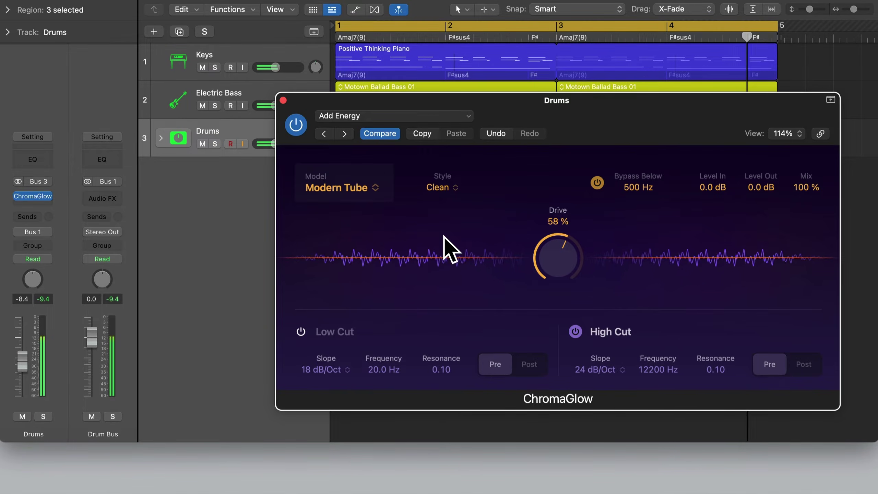
{"action": "left_click", "coordinate": [296, 125]}
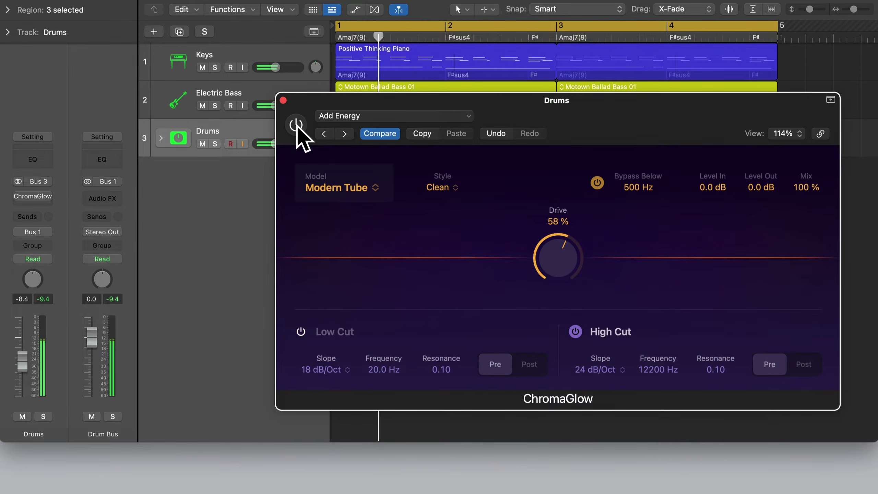
{"action": "left_click", "coordinate": [296, 126]}
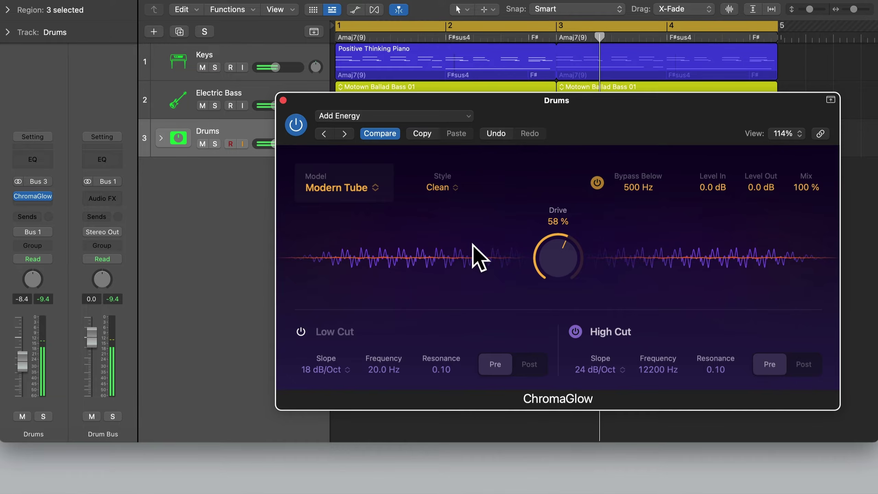
{"action": "key", "text": "space"}
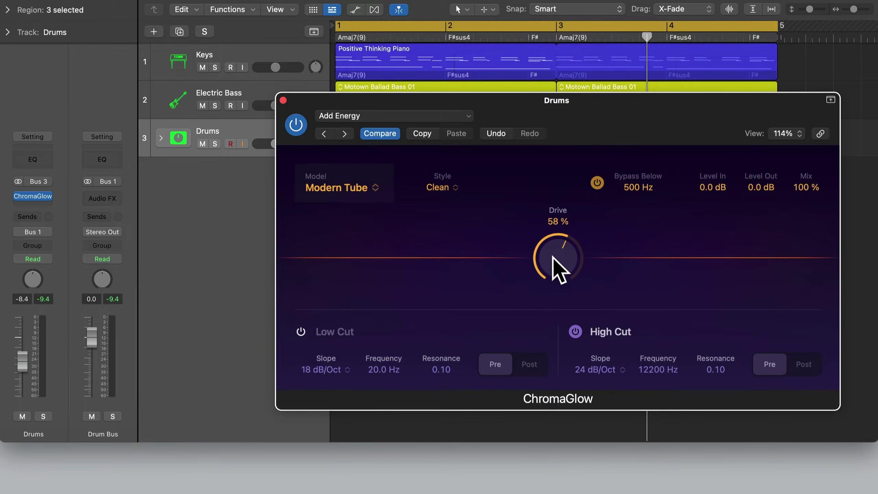
- Switch the drums to the next preset, Bass Bumber, play the mix and lower the Low Cut Resonance to 2.00
{"action": "left_click", "coordinate": [345, 134]}
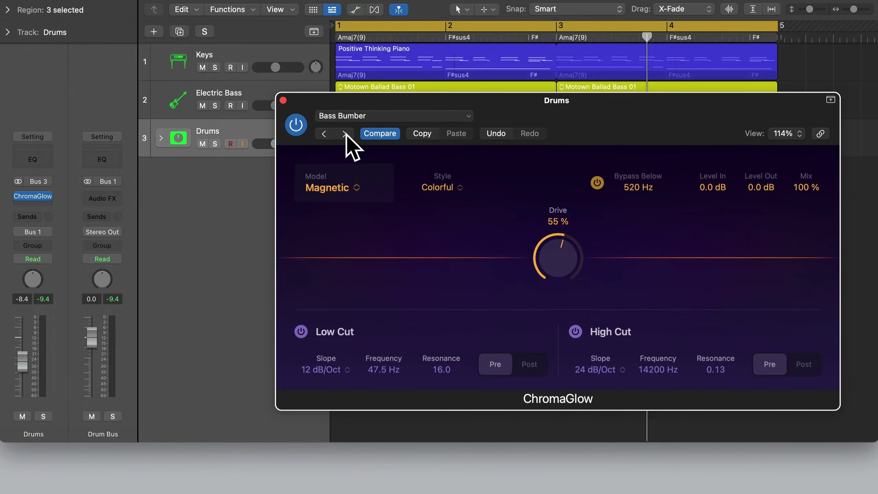
{"action": "key", "text": "space"}
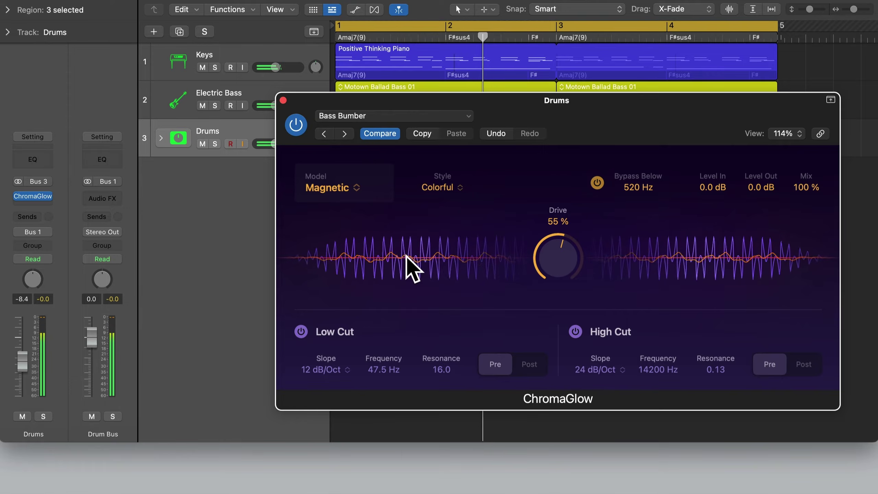
{"action": "key", "text": "space"}
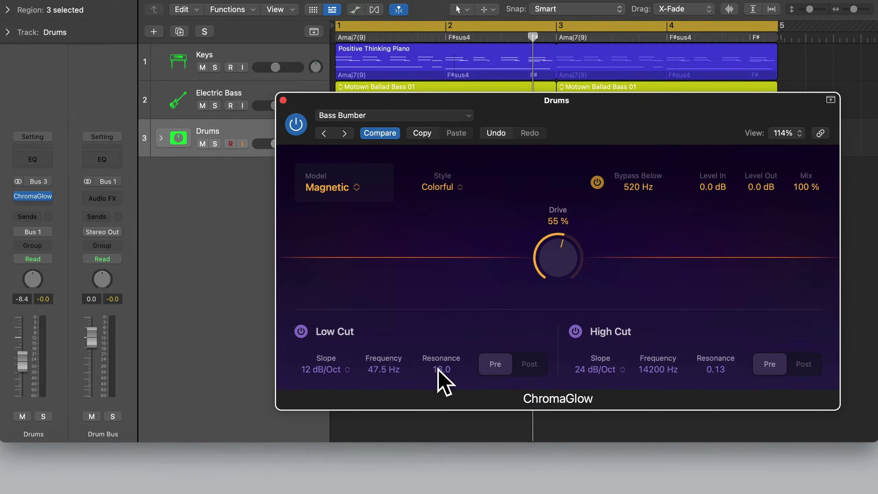
{"action": "key", "text": "space"}
{"action": "left_click_drag", "start_coordinate": [440, 372], "coordinate": [443, 431]}
- Solo the drums during playback and compare the Bass Bumber preset bypassed and active
{"action": "key", "text": "s"}
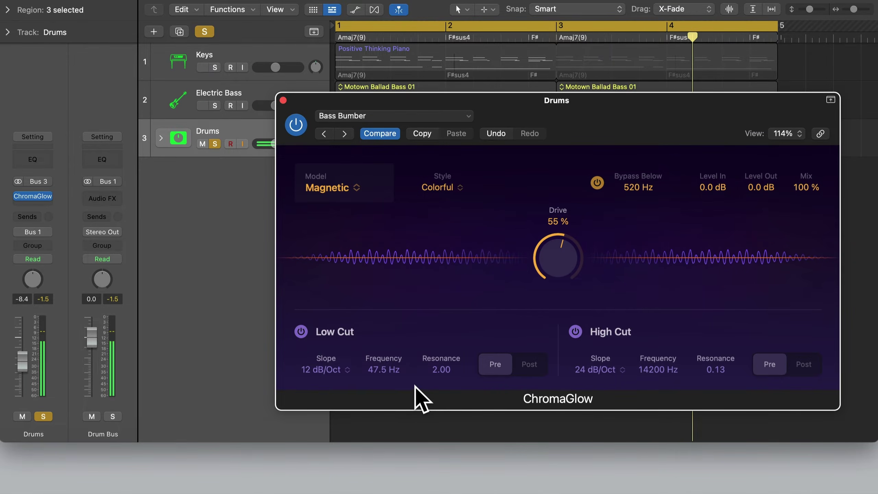
{"action": "key", "text": "s"}
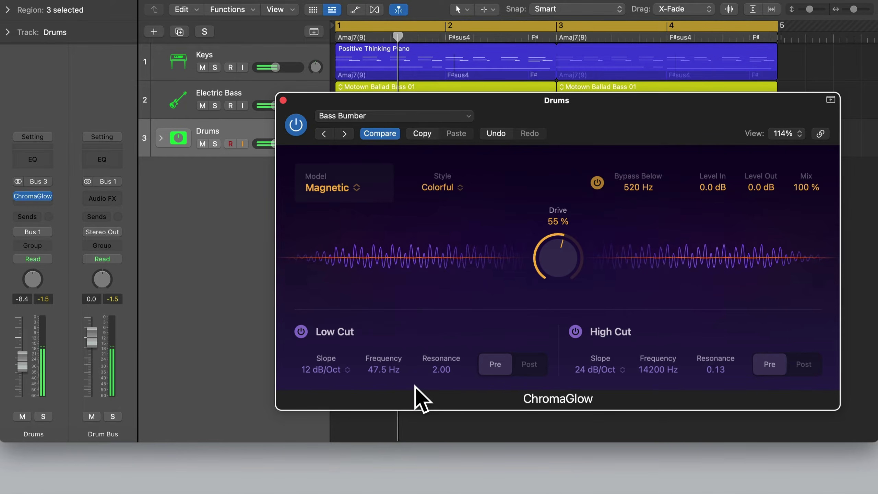
{"action": "key", "text": "s"}
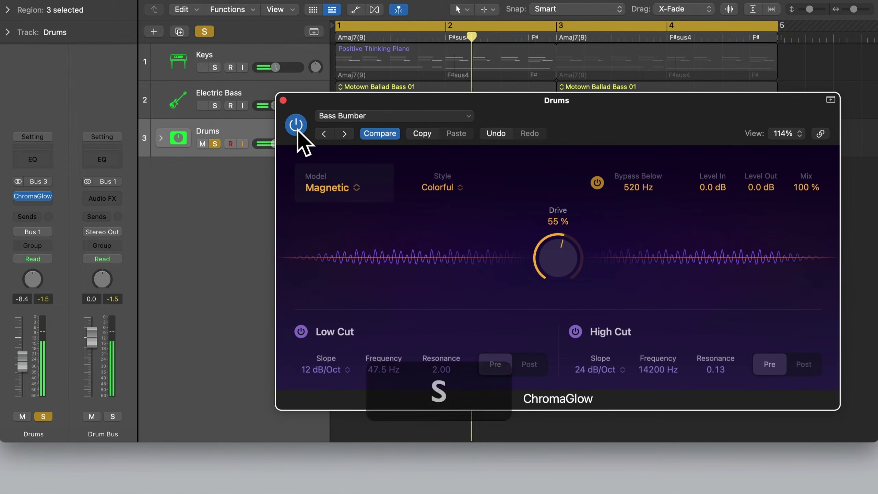
{"action": "left_click", "coordinate": [296, 125]}
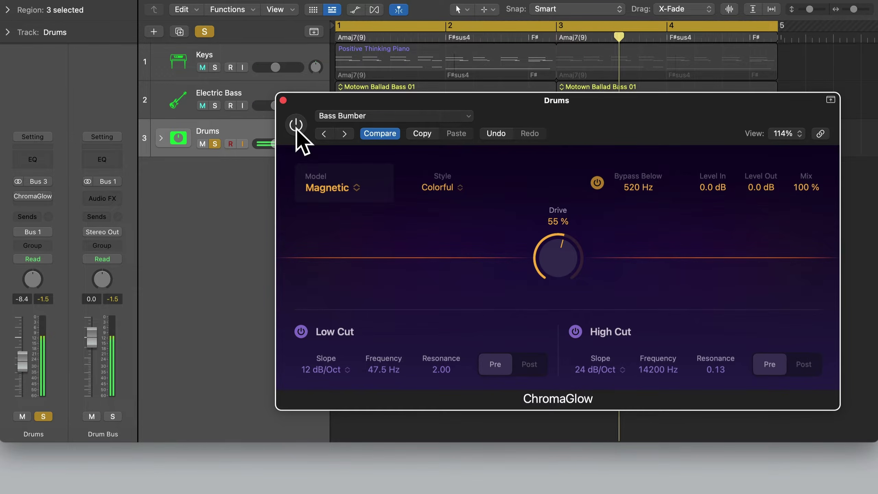
{"action": "left_click", "coordinate": [296, 125]}
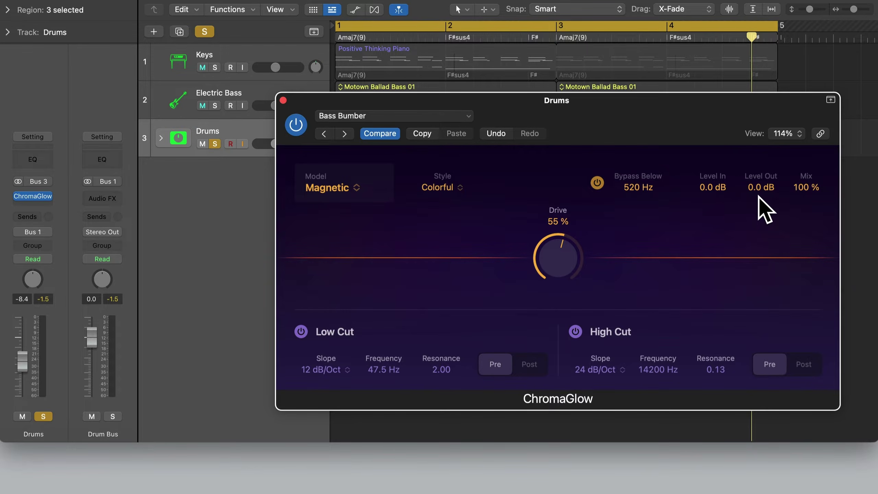
{"action": "key", "text": "space"}
{"action": "left_click", "coordinate": [297, 125]}
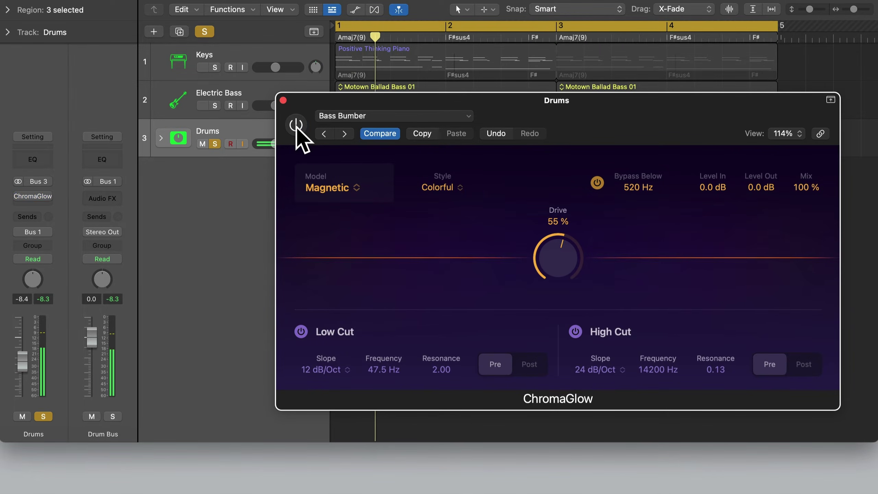
{"action": "left_click", "coordinate": [297, 128]}
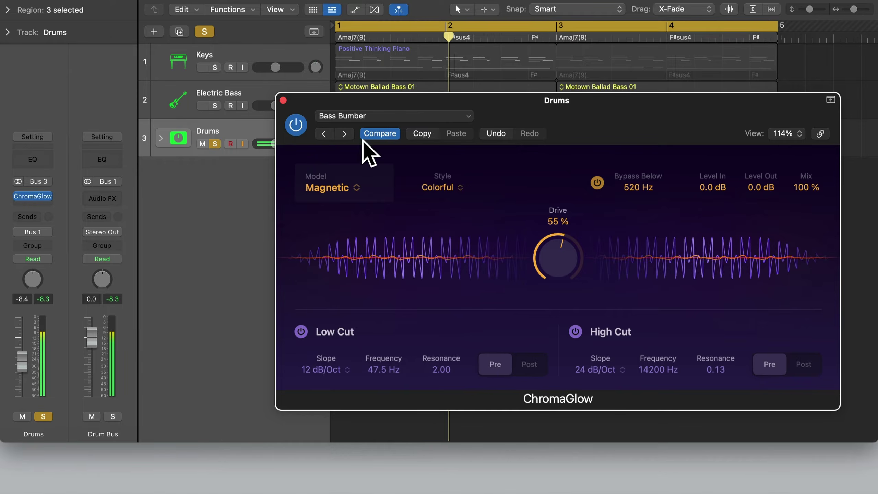
- Set Level Out to -1.2 dB and compare ChromaGlow bypassed and active, first soloed, then in the full mix
{"action": "left_click_drag", "start_coordinate": [757, 190], "coordinate": [757, 193]}
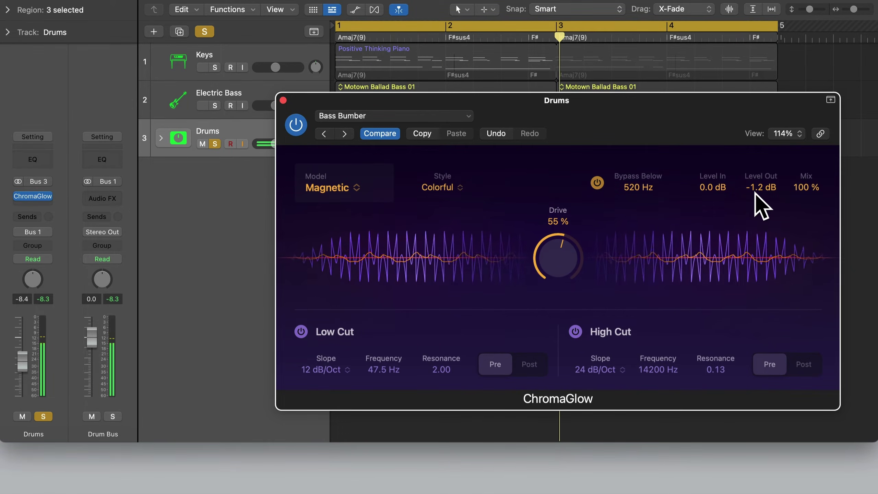
{"action": "left_click", "coordinate": [296, 124]}
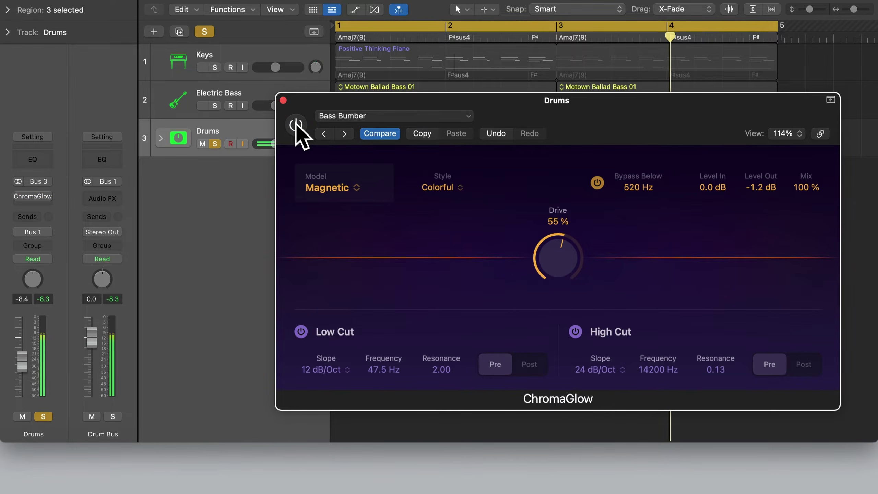
{"action": "left_click", "coordinate": [295, 124]}
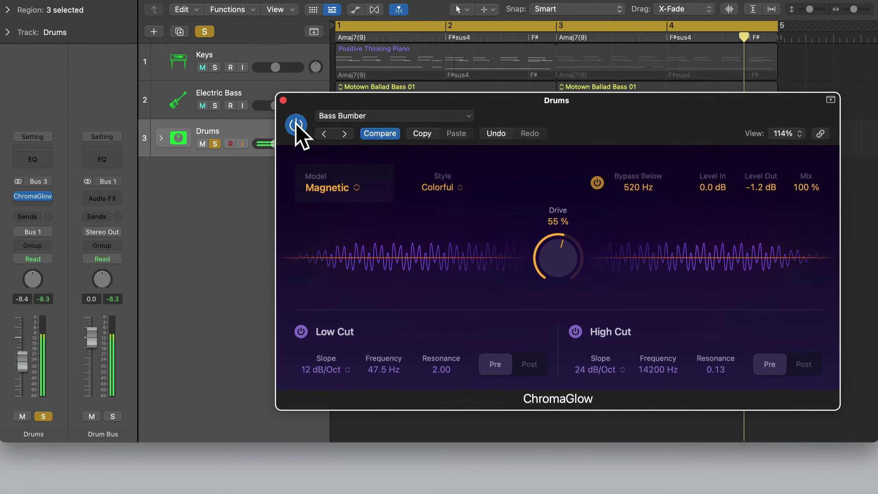
{"action": "key", "text": "s"}
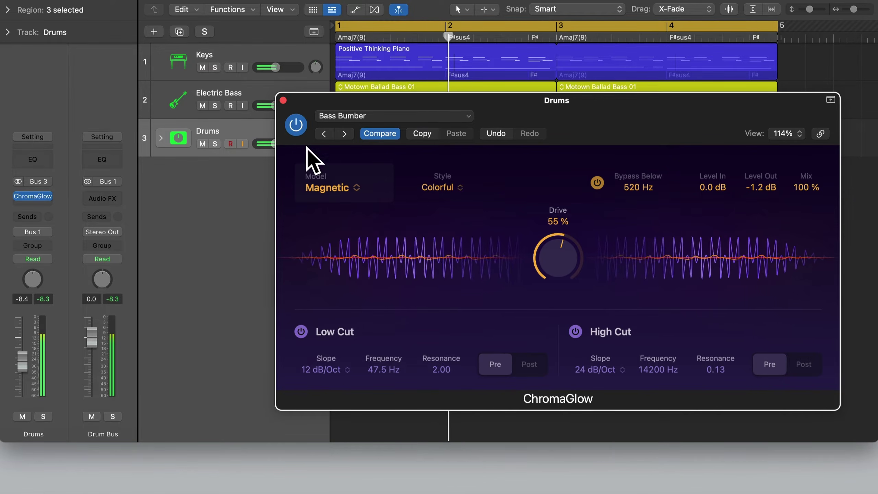
{"action": "left_click", "coordinate": [296, 125]}
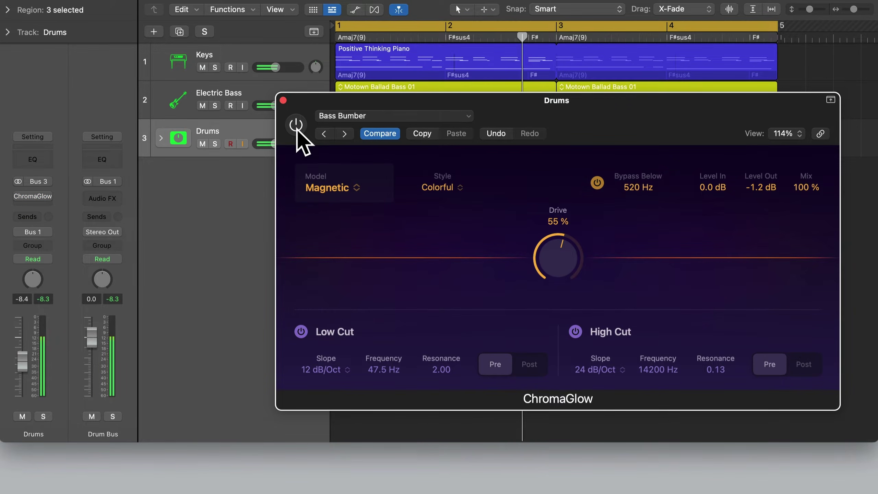
{"action": "left_click", "coordinate": [296, 126]}
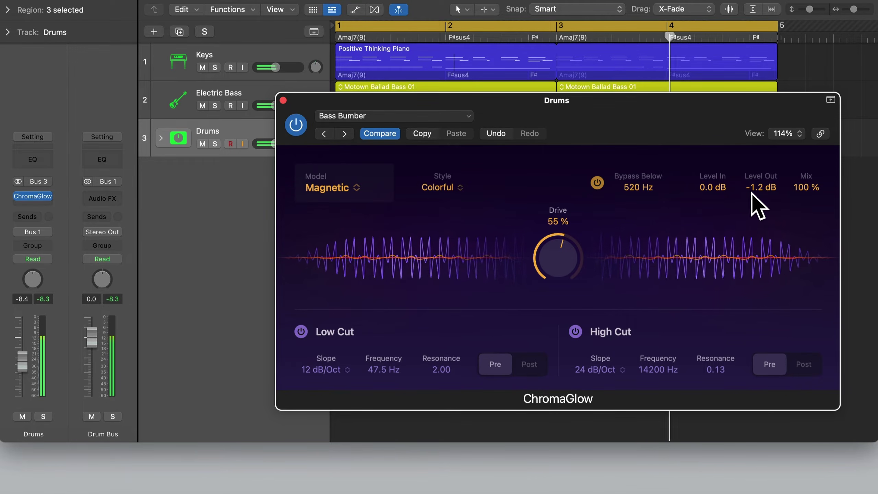
- Raise Level Out to -1.0 dB, compare ChromaGlow bypassed and active in the full mix, and stop playback
{"action": "left_click_drag", "start_coordinate": [761, 187], "coordinate": [761, 187]}
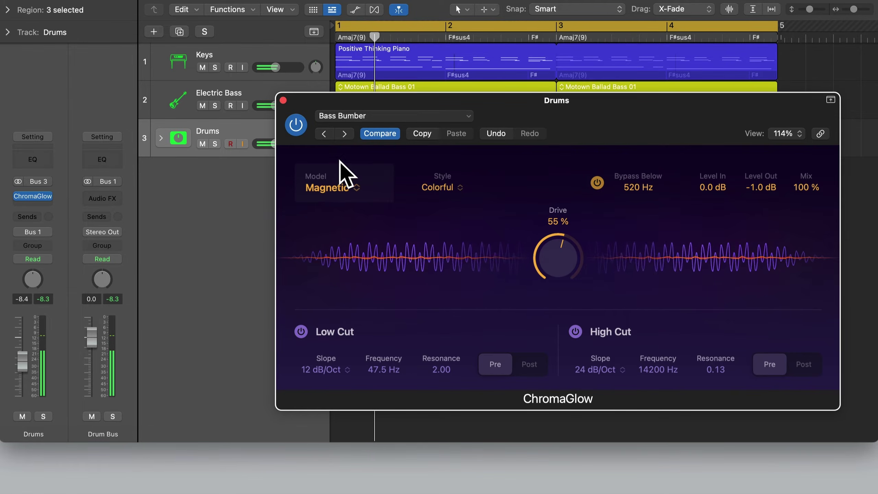
{"action": "left_click", "coordinate": [296, 125]}
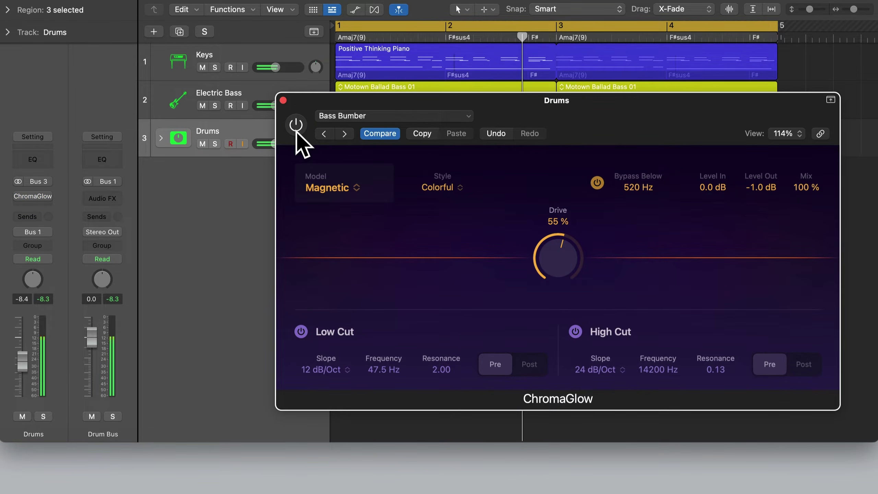
{"action": "left_click", "coordinate": [296, 130]}
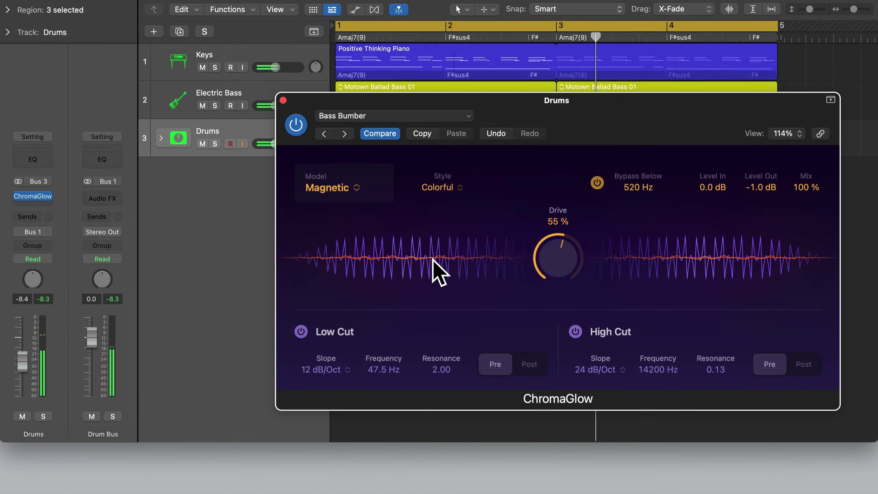
{"action": "key", "text": "space"}
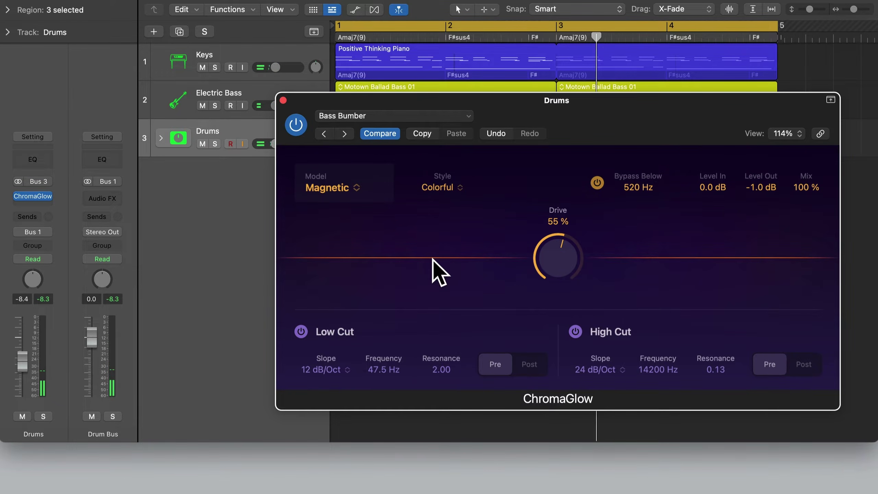
- View the list of ChromaGlow's Drums presets without loading another one
{"action": "left_click", "coordinate": [389, 116]}
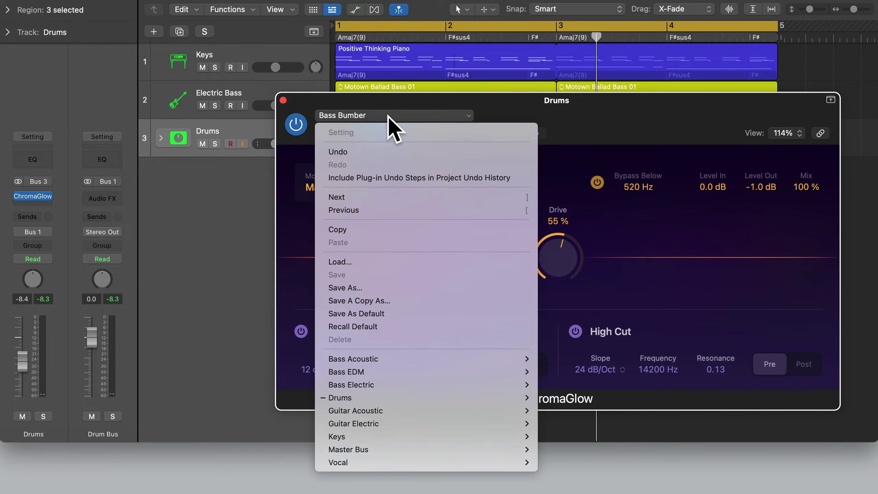
{"action": "mouse_move", "coordinate": [360, 397]}
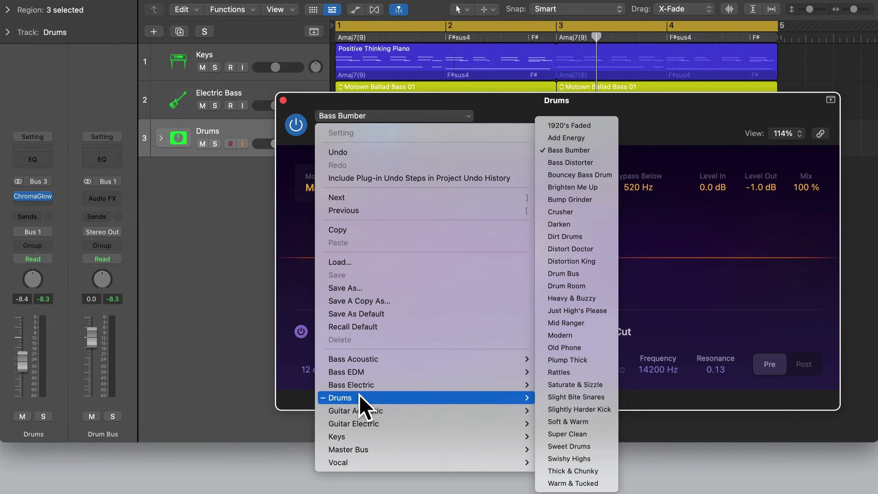
{"action": "left_click", "coordinate": [270, 162]}
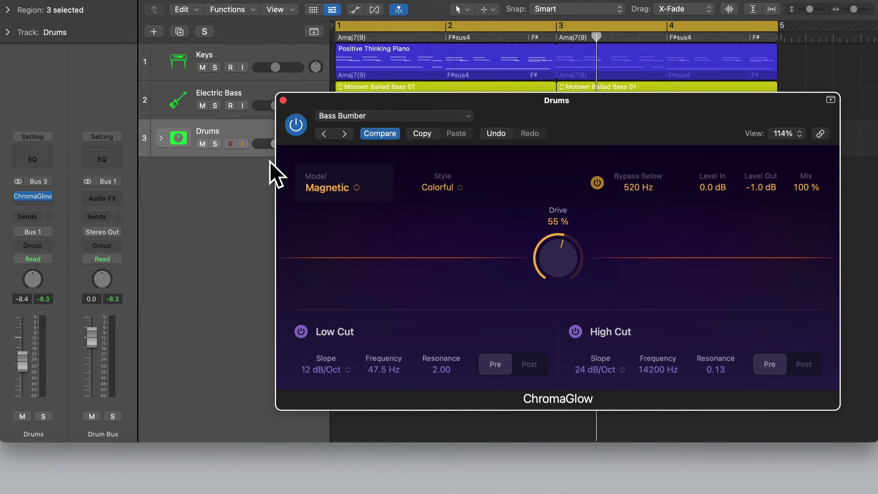
- Close the Drums ChromaGlow window, show the mixer and insert ChromaGlow on the Stereo Out channel
{"action": "left_click", "coordinate": [283, 100]}
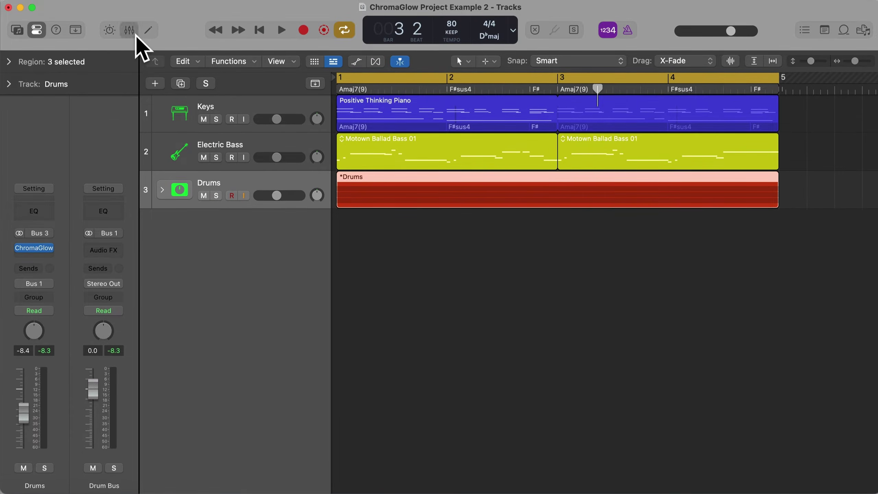
{"action": "left_click", "coordinate": [134, 33]}
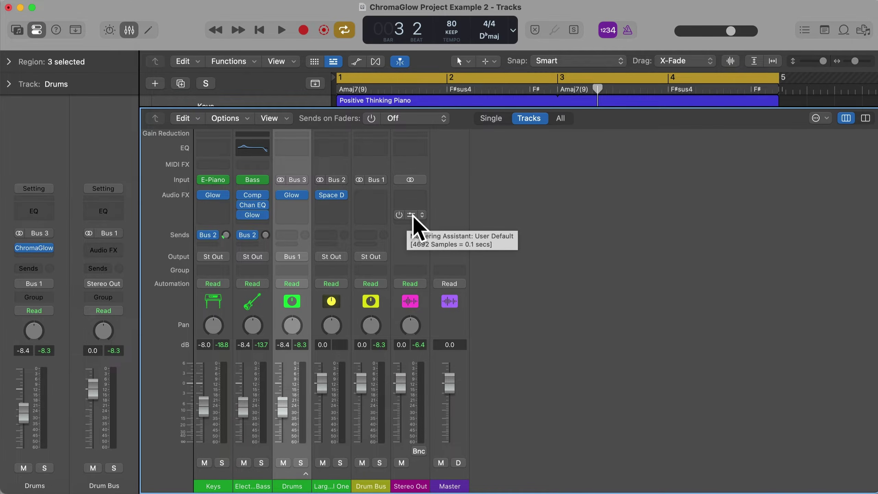
{"action": "left_click", "coordinate": [419, 195]}
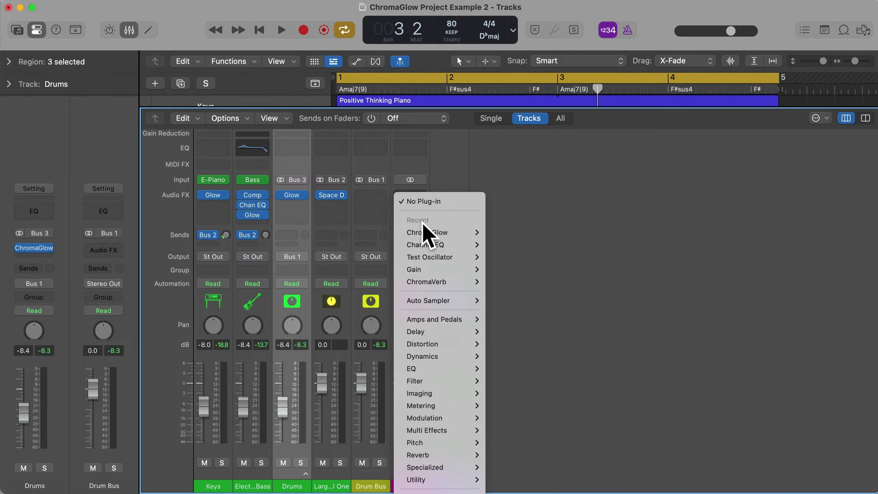
{"action": "mouse_move", "coordinate": [464, 233]}
{"action": "left_click", "coordinate": [503, 231]}
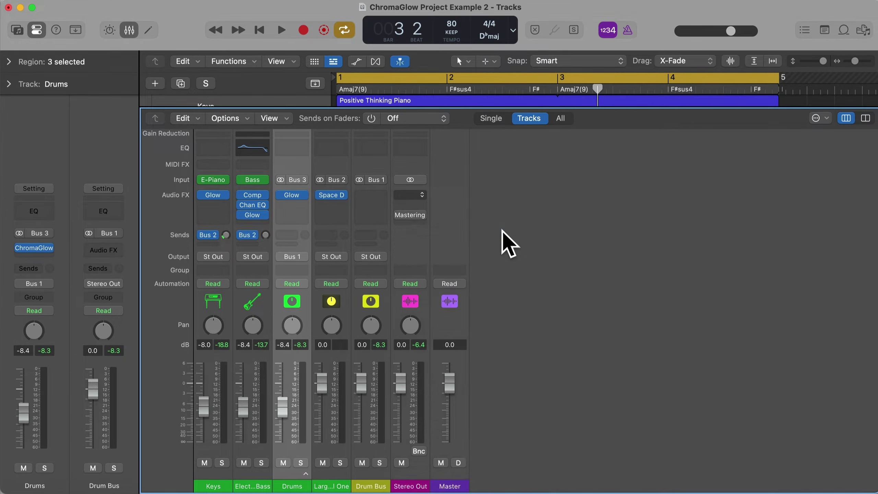
- Load the Boost Me Master Bus preset, set Squeeze to 31 % during playback and compare ChromaGlow bypassed and active
{"action": "left_click", "coordinate": [405, 168]}
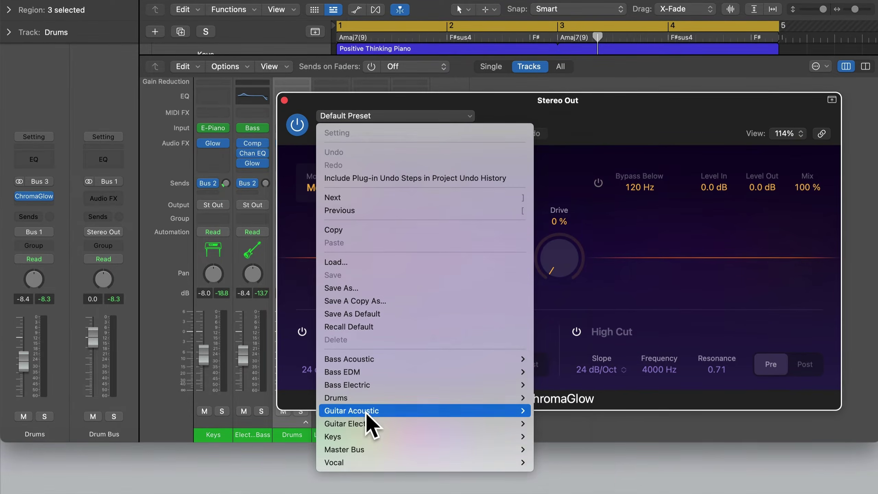
{"action": "mouse_move", "coordinate": [350, 449]}
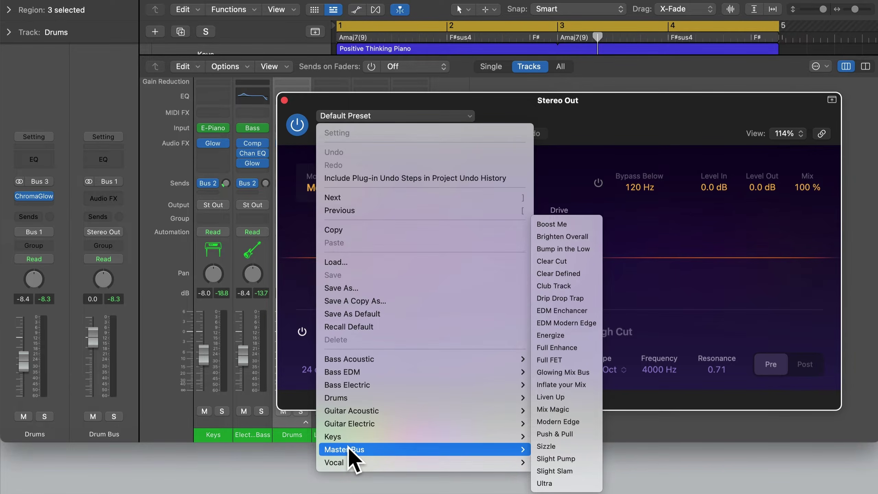
{"action": "left_click", "coordinate": [552, 224]}
{"action": "key", "text": "space"}
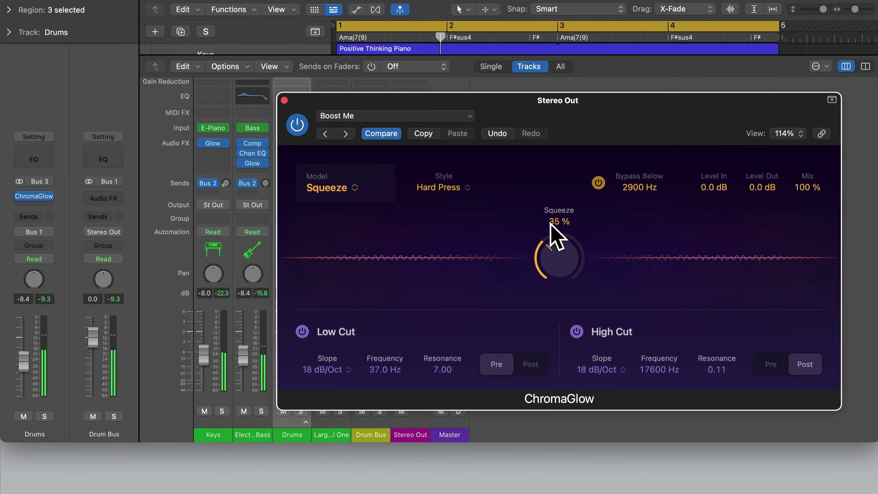
{"action": "left_click_drag", "start_coordinate": [550, 225], "coordinate": [567, 261]}
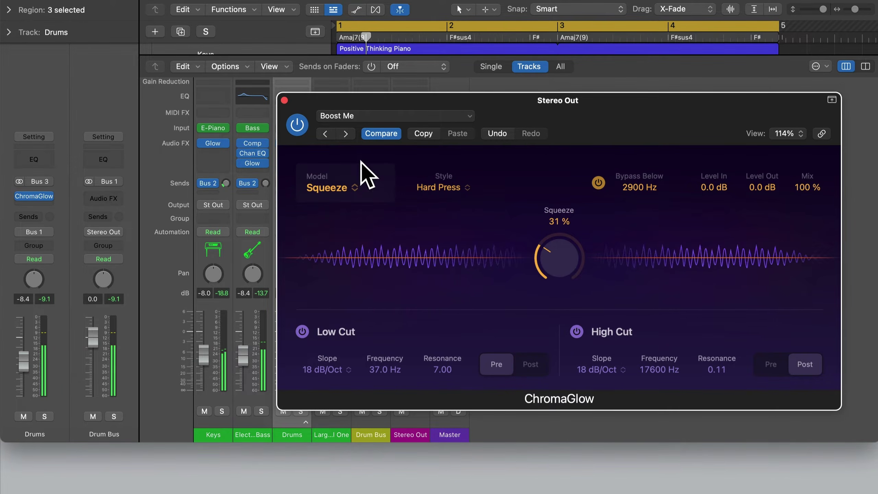
{"action": "left_click", "coordinate": [298, 129]}
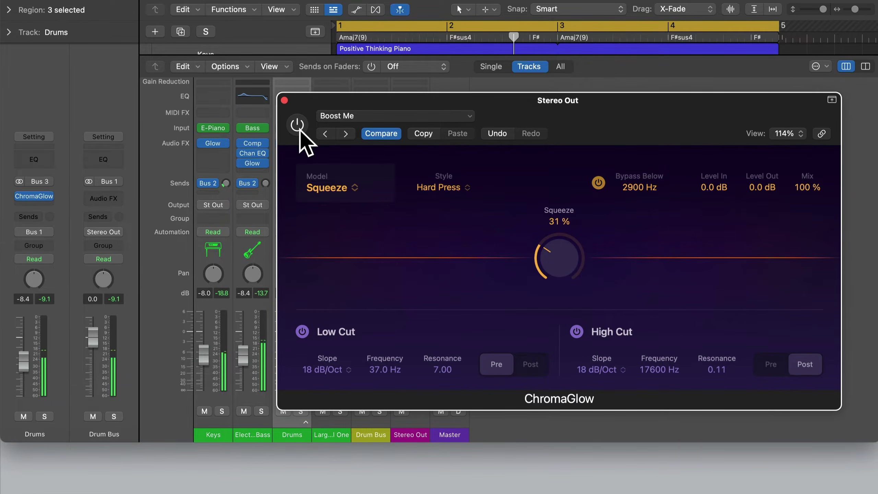
{"action": "left_click", "coordinate": [298, 128]}
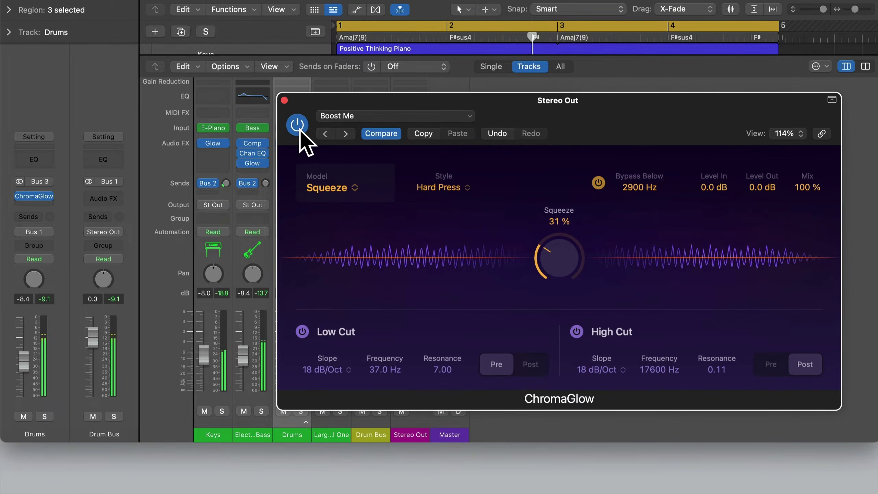
- Load the Brighten Overall preset, set Drive to 38 % and compare ChromaGlow bypassed and active
{"action": "left_click", "coordinate": [346, 134]}
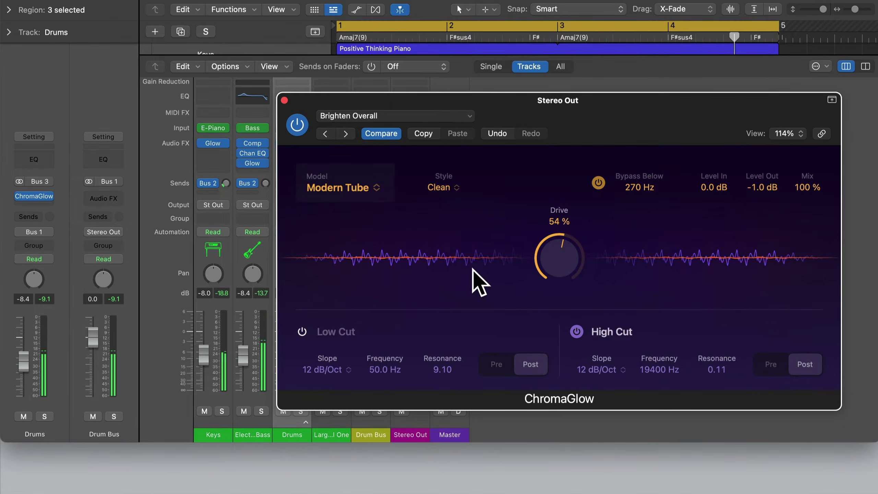
{"action": "left_click_drag", "start_coordinate": [541, 264], "coordinate": [553, 296]}
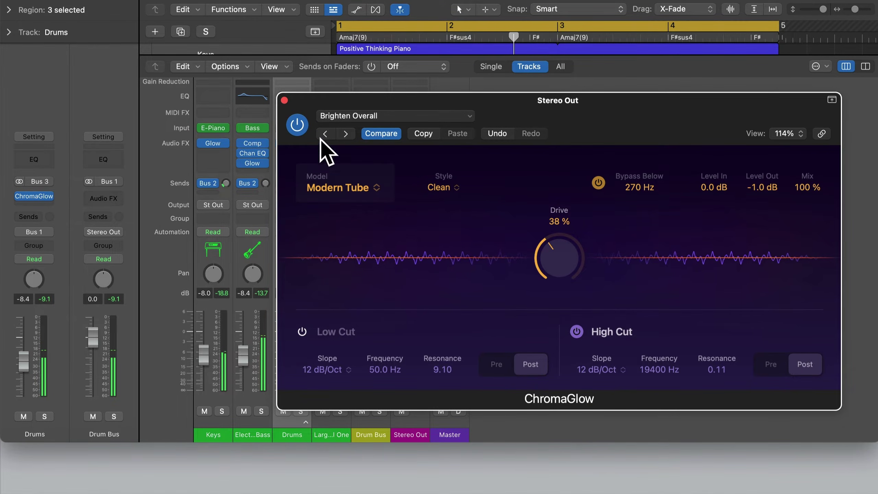
{"action": "left_click", "coordinate": [297, 125]}
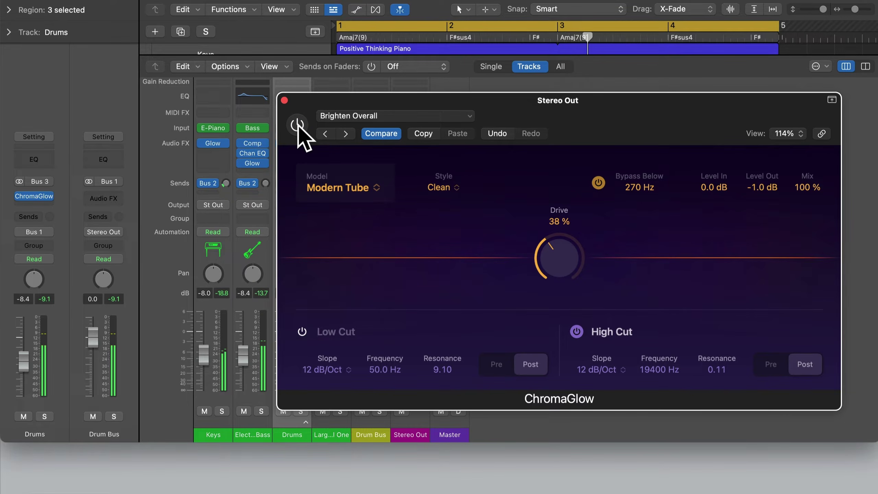
{"action": "left_click", "coordinate": [298, 125]}
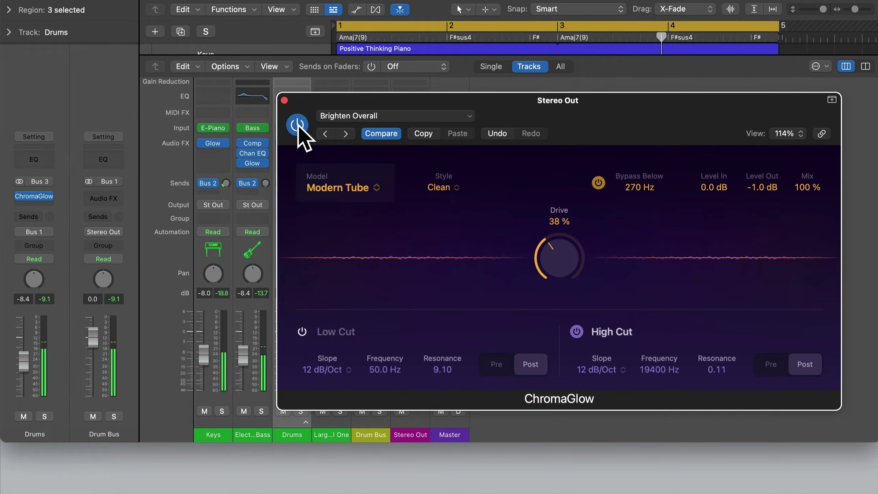
- Load the Bump in the Low preset, set the Low Cut Resonance to 1.70 and compare ChromaGlow bypassed and active during playback
{"action": "left_click", "coordinate": [345, 134]}
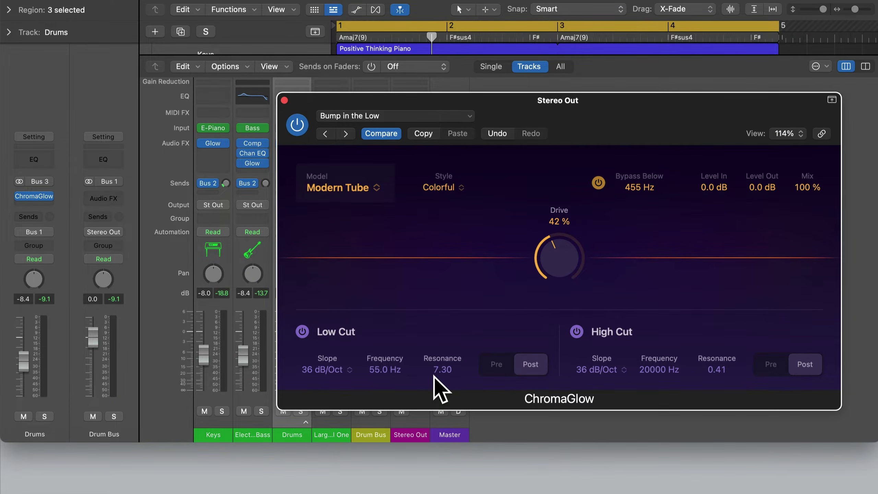
{"action": "key", "text": "space"}
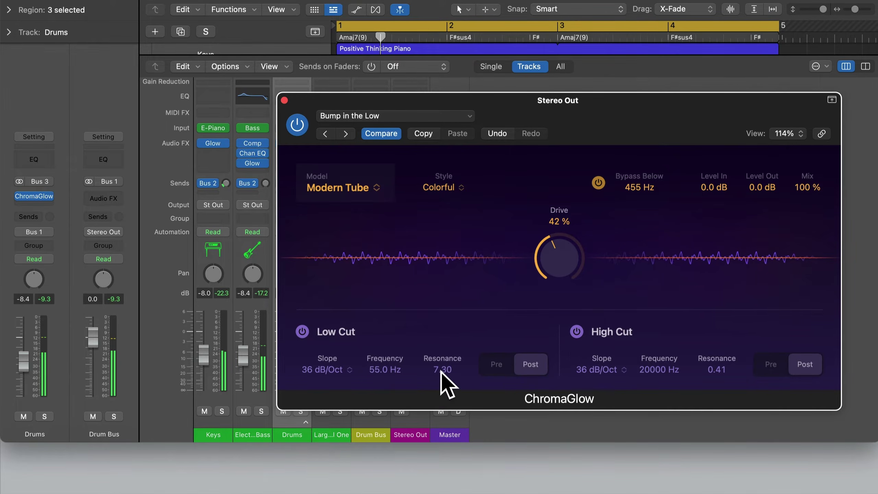
{"action": "left_click_drag", "start_coordinate": [441, 372], "coordinate": [441, 414]}
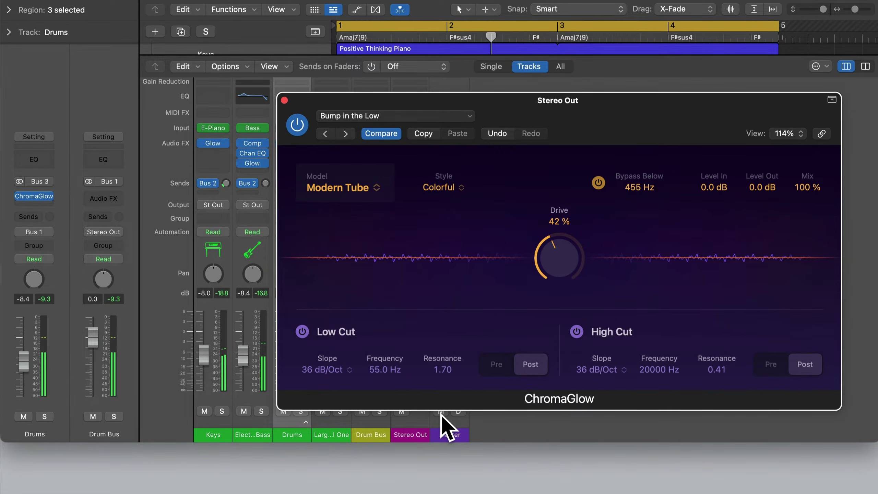
{"action": "left_click", "coordinate": [297, 126]}
{"action": "left_click", "coordinate": [297, 125]}
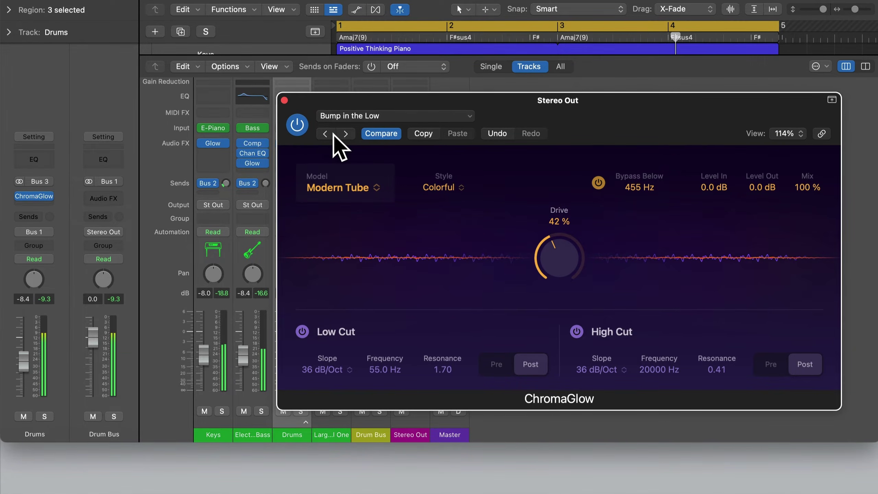
- Load the Clear Cut preset and set its Drive to about 37 %
{"action": "left_click", "coordinate": [346, 133]}
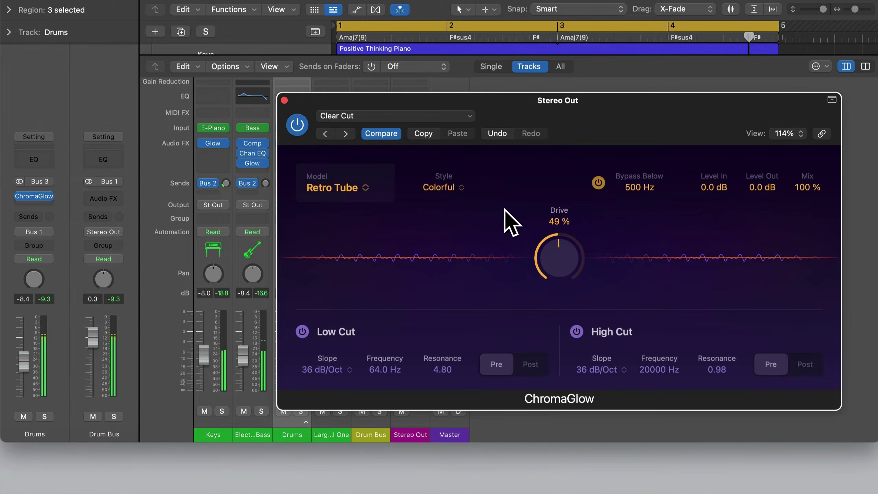
{"action": "left_click_drag", "start_coordinate": [559, 259], "coordinate": [559, 292]}
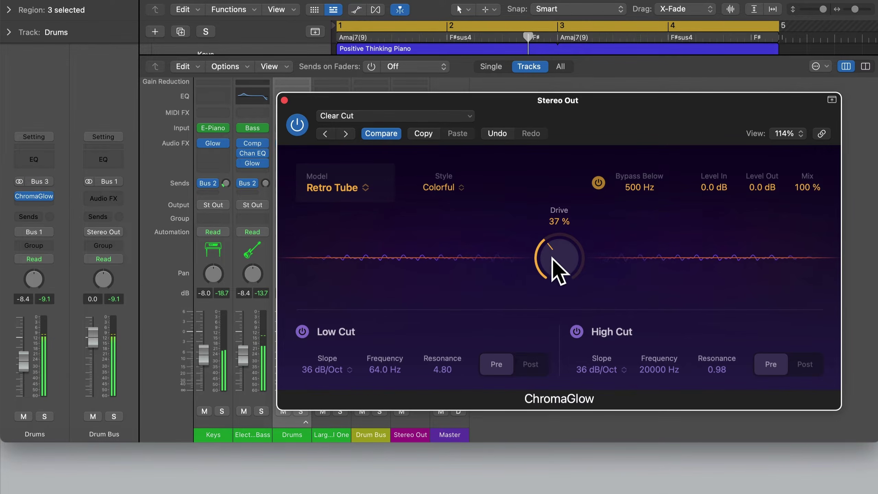
{"action": "left_click_drag", "start_coordinate": [552, 258], "coordinate": [552, 262]}
- Advance past Clear Defined to the Club Track preset, set Squeeze to 42 % and stop playback
{"action": "left_click", "coordinate": [346, 135]}
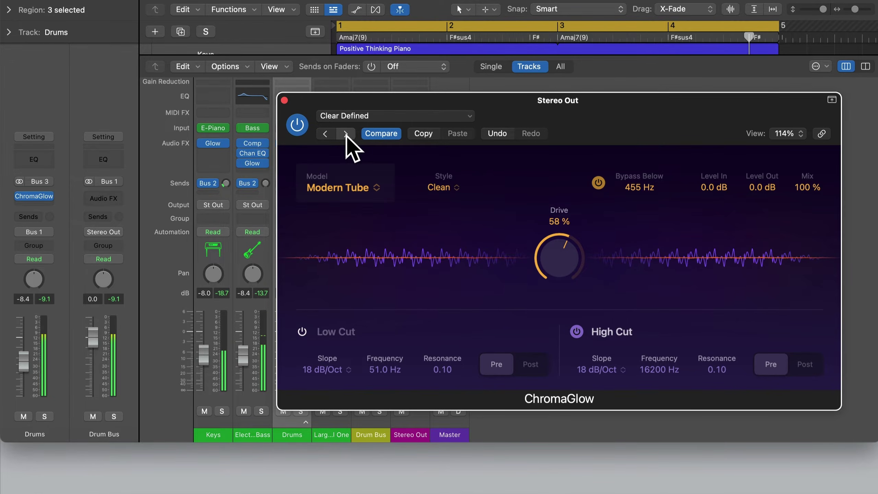
{"action": "left_click", "coordinate": [346, 134]}
{"action": "left_click_drag", "start_coordinate": [539, 255], "coordinate": [571, 212]}
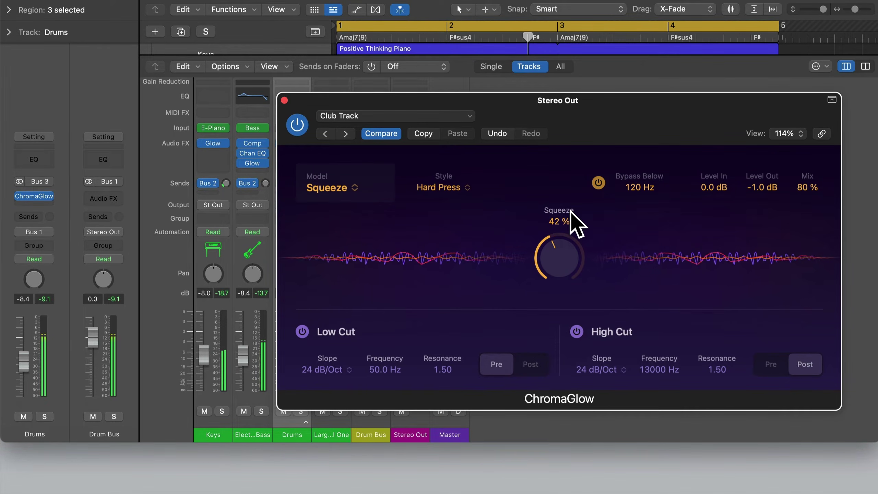
{"action": "key", "text": "space"}
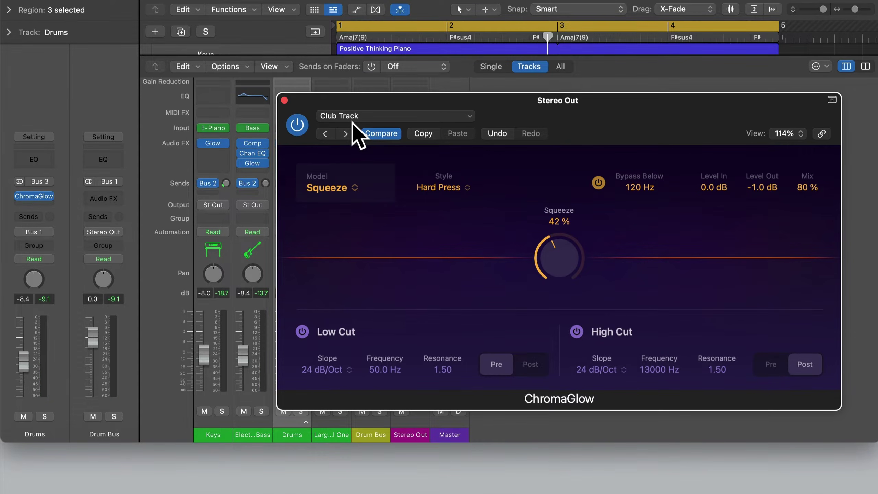
- Restart playback, compare the Club Track preset bypassed and active, and set Squeeze to 26 %
{"action": "key", "text": "space"}
{"action": "left_click", "coordinate": [297, 125]}
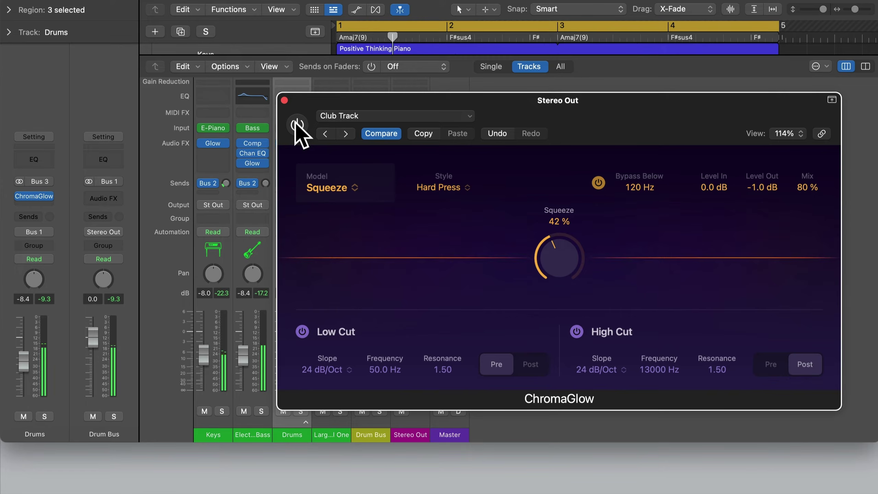
{"action": "left_click", "coordinate": [297, 124]}
{"action": "left_click_drag", "start_coordinate": [552, 257], "coordinate": [551, 283]}
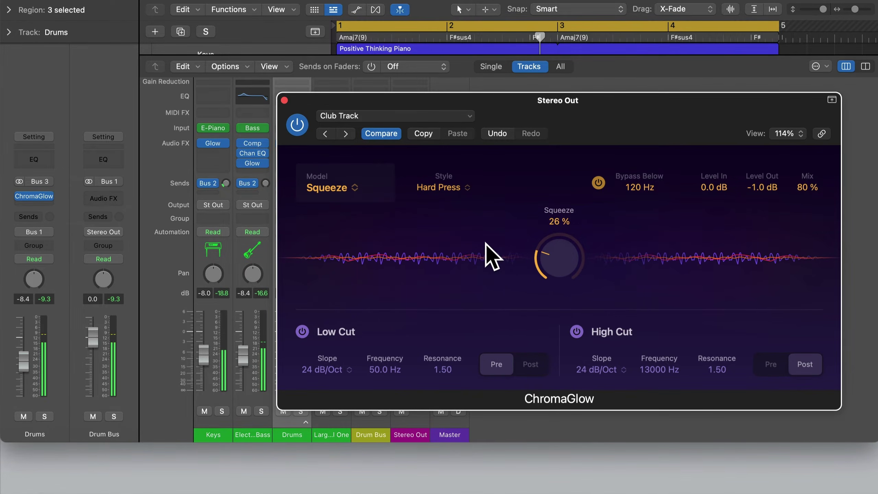
- Load the Energize Master Bus preset, set Drive to 45 % and compare ChromaGlow bypassed and active
{"action": "left_click", "coordinate": [360, 117]}
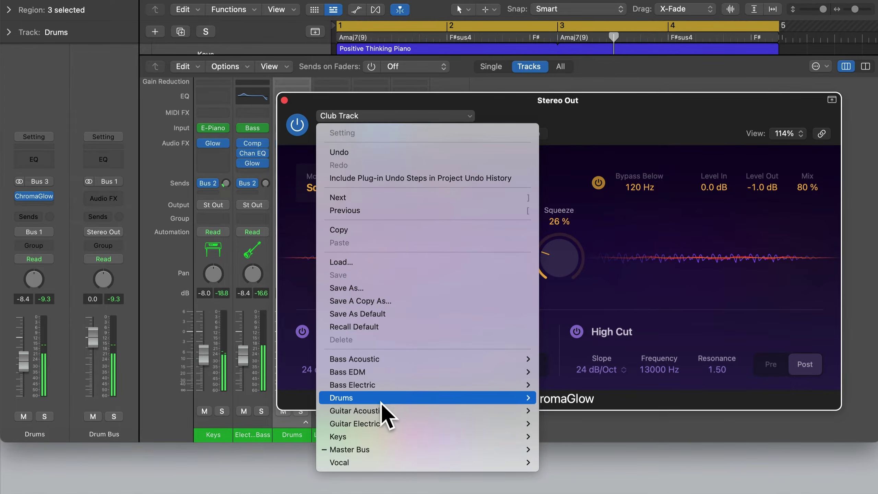
{"action": "mouse_move", "coordinate": [390, 448]}
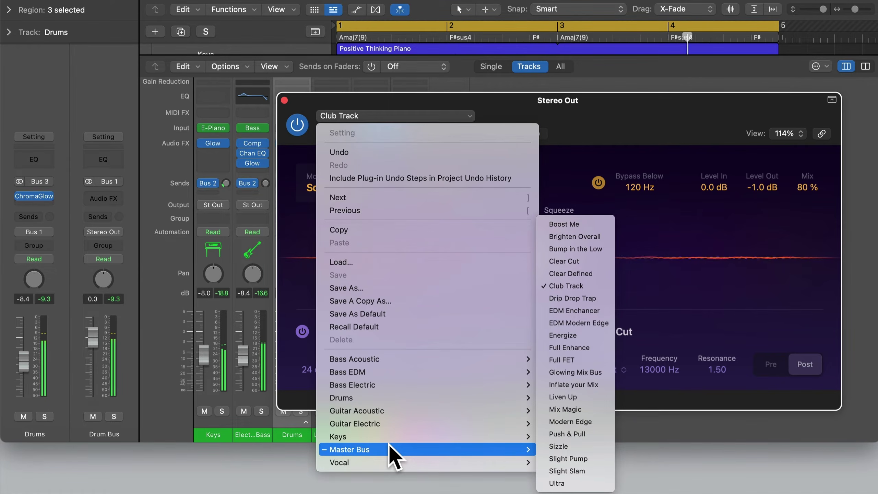
{"action": "left_click", "coordinate": [563, 336]}
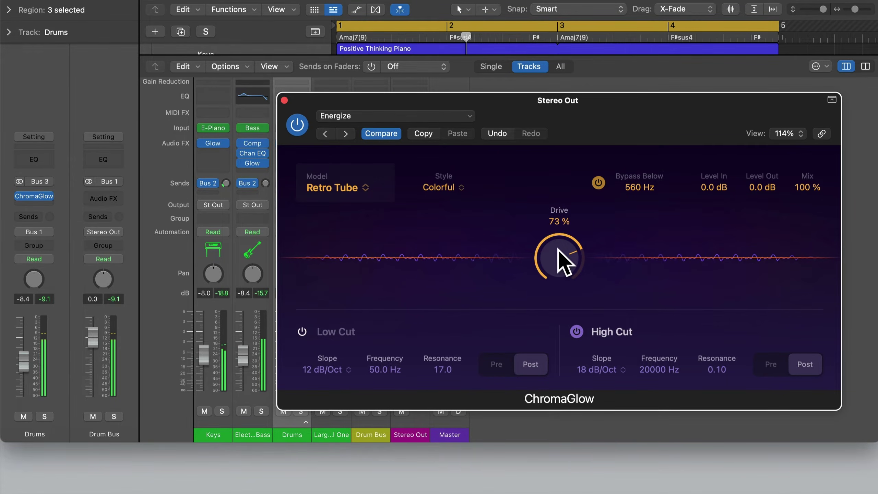
{"action": "left_click_drag", "start_coordinate": [559, 250], "coordinate": [560, 299]}
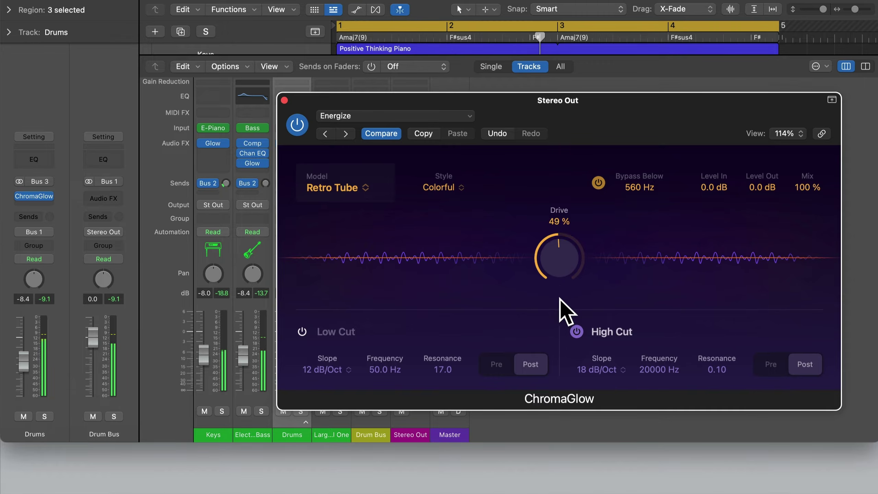
{"action": "left_click", "coordinate": [297, 125]}
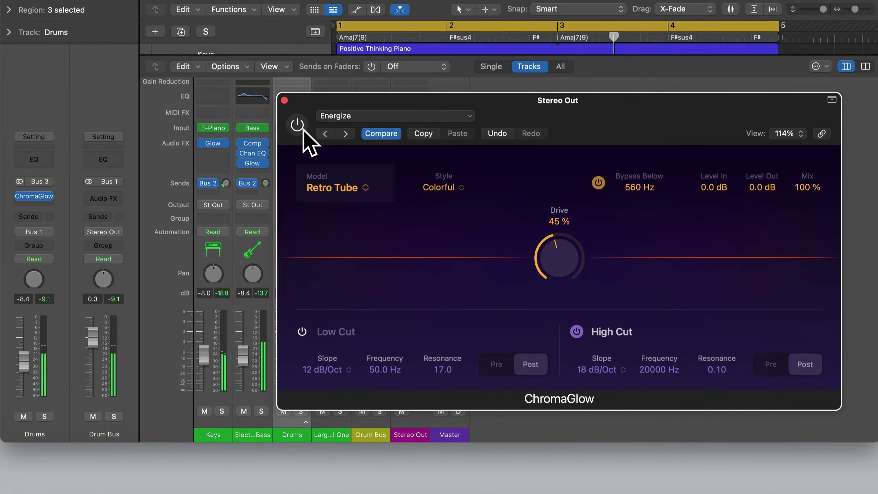
{"action": "left_click", "coordinate": [297, 125]}
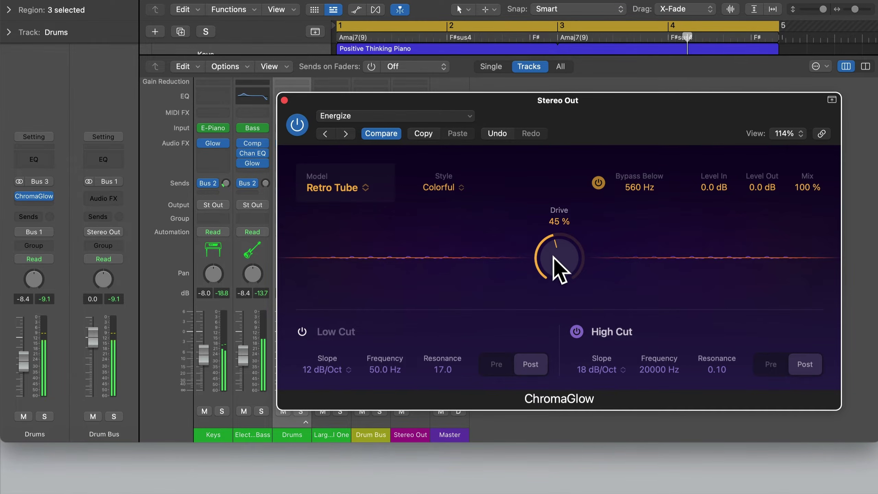
- Raise Drive to 53 %, compare Energize bypassed and active, and lower Drive to 40 %
{"action": "left_click_drag", "start_coordinate": [553, 255], "coordinate": [556, 242]}
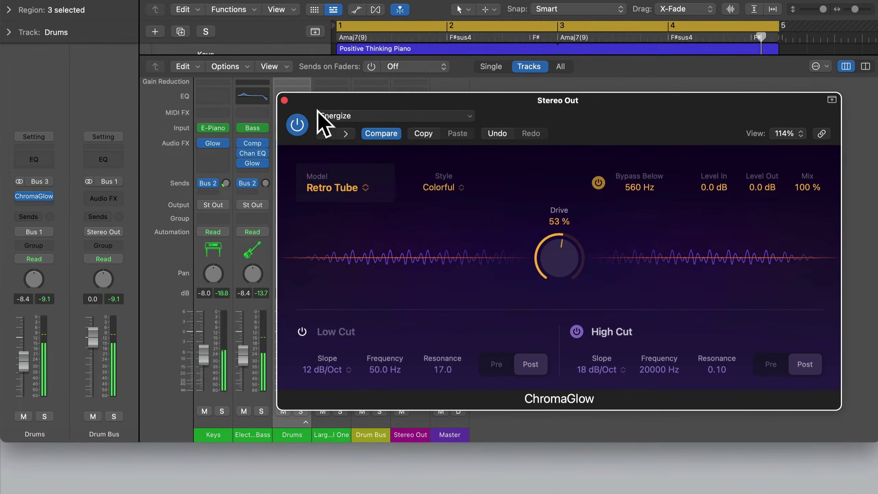
{"action": "left_click", "coordinate": [297, 125]}
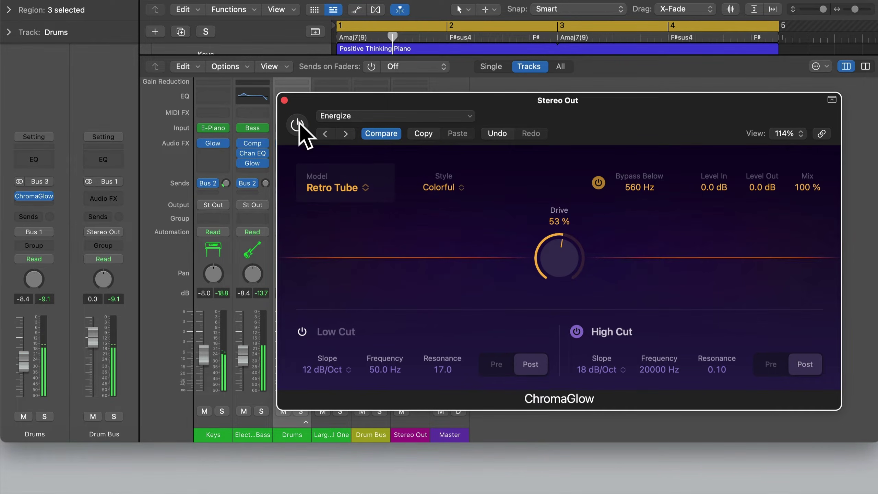
{"action": "left_click", "coordinate": [297, 126]}
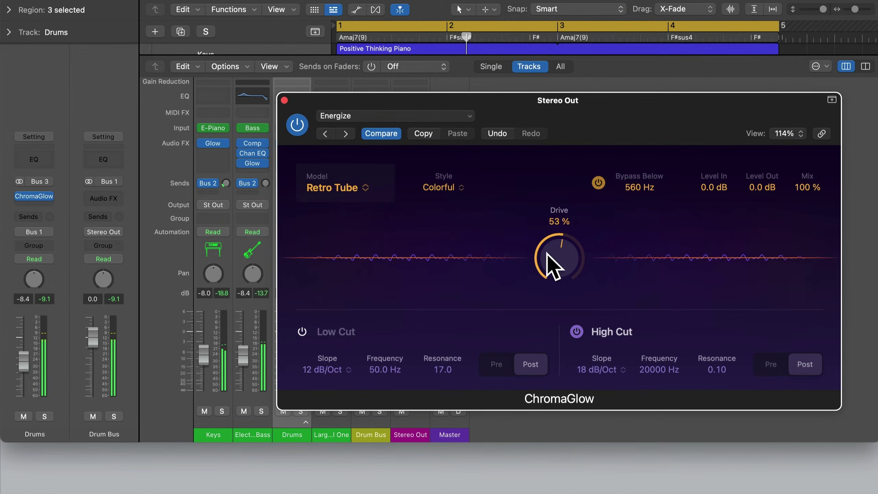
{"action": "left_click_drag", "start_coordinate": [550, 258], "coordinate": [554, 285]}
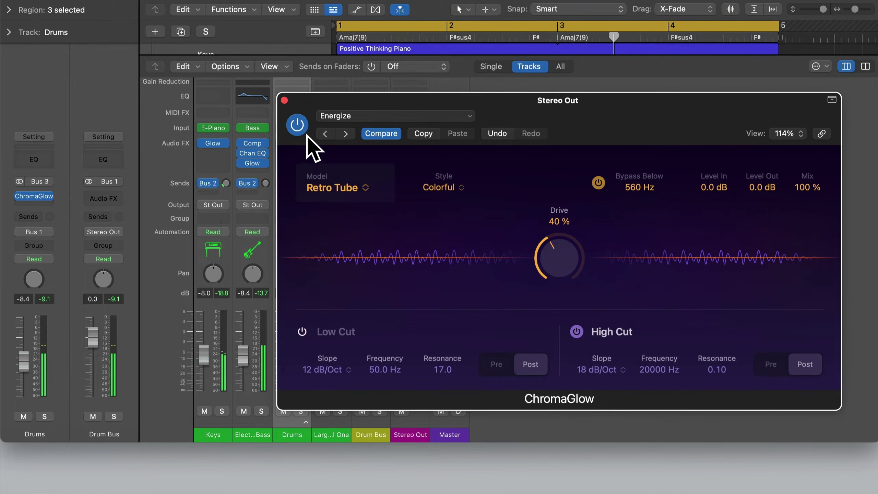
- Compare the Energize preset bypassed and active, leave ChromaGlow bypassed, and close its window and the mixer
{"action": "left_click", "coordinate": [297, 124]}
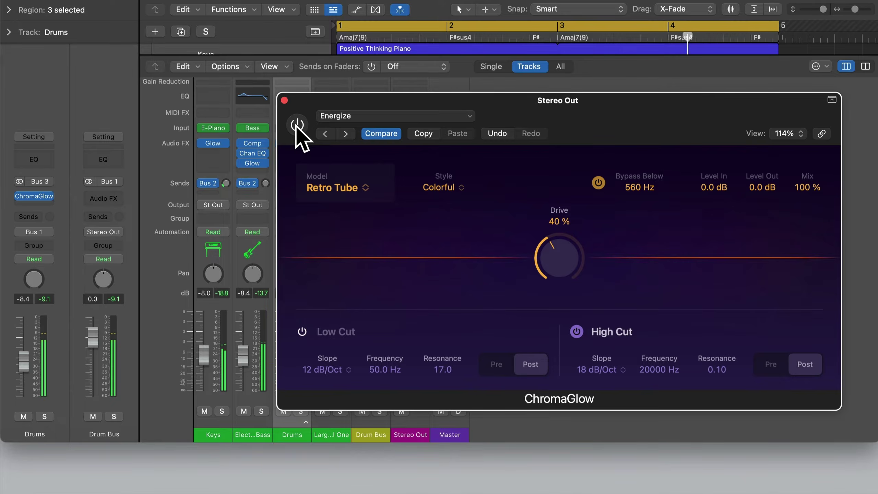
{"action": "left_click", "coordinate": [296, 125]}
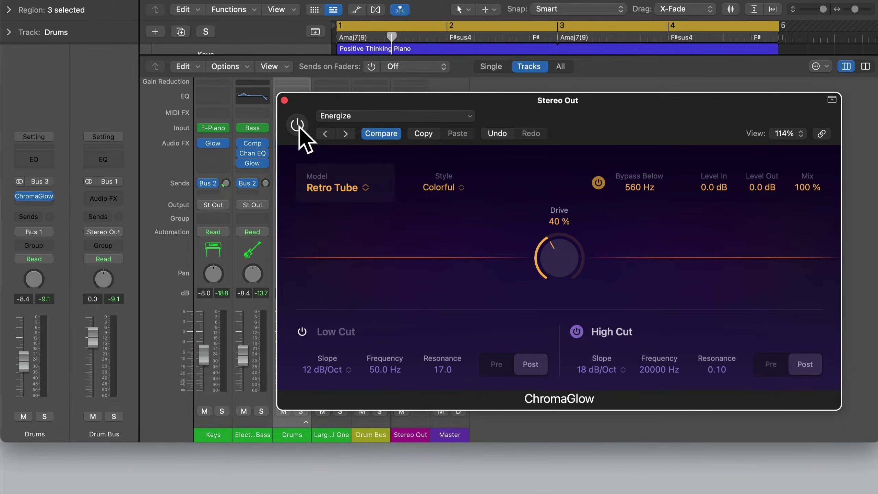
{"action": "left_click", "coordinate": [284, 100]}
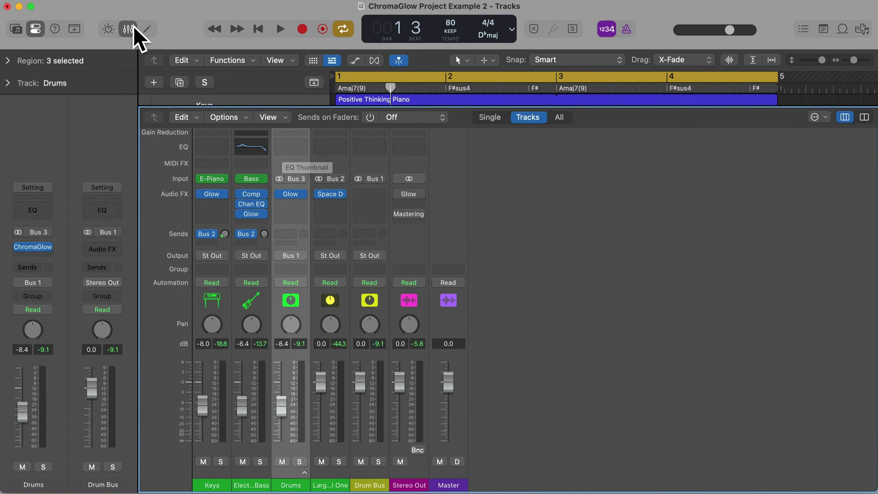
{"action": "left_click", "coordinate": [128, 30]}
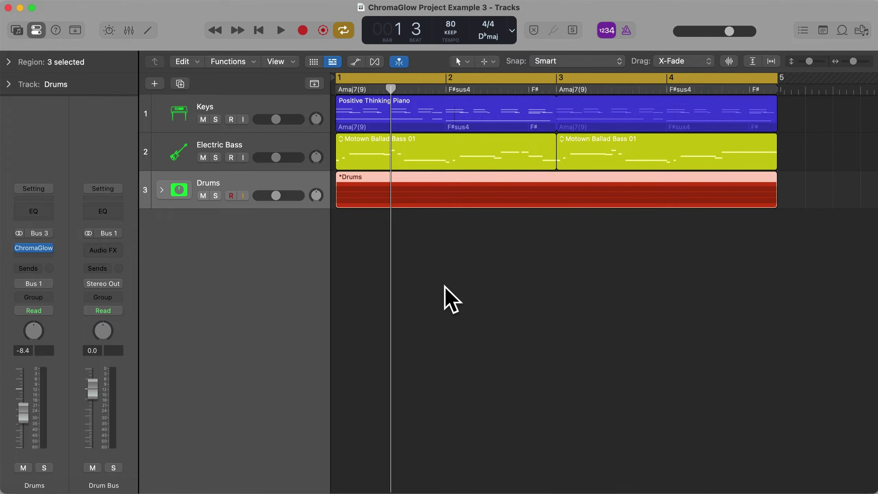
- Open ChromaGlow on the Keys track and sweep Drive down and back up to 99 %
{"action": "left_click", "coordinate": [237, 108]}
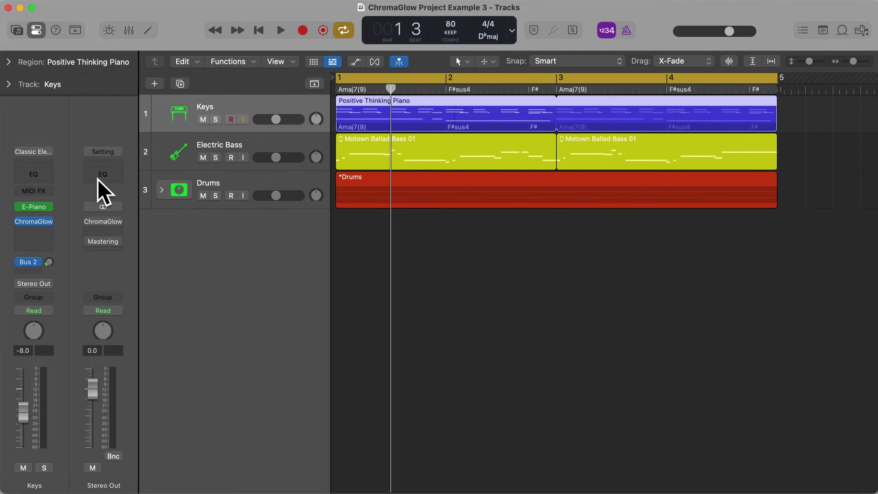
{"action": "mouse_move", "coordinate": [31, 225]}
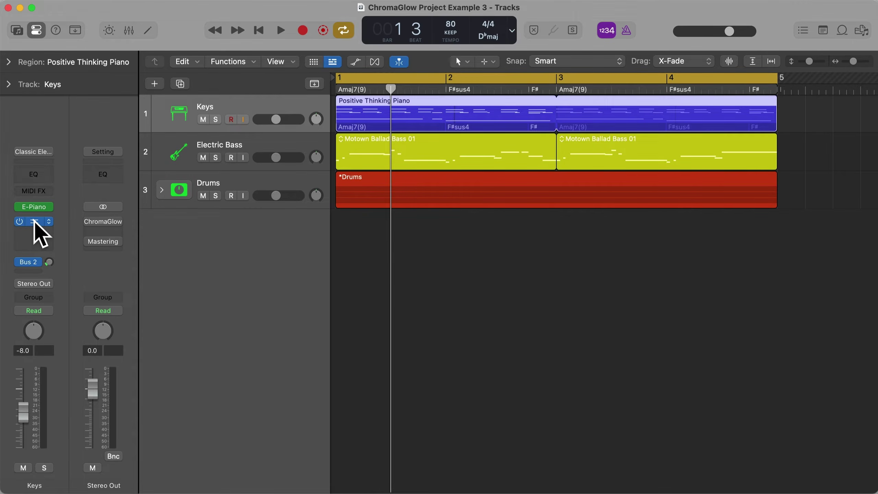
{"action": "left_click", "coordinate": [35, 223]}
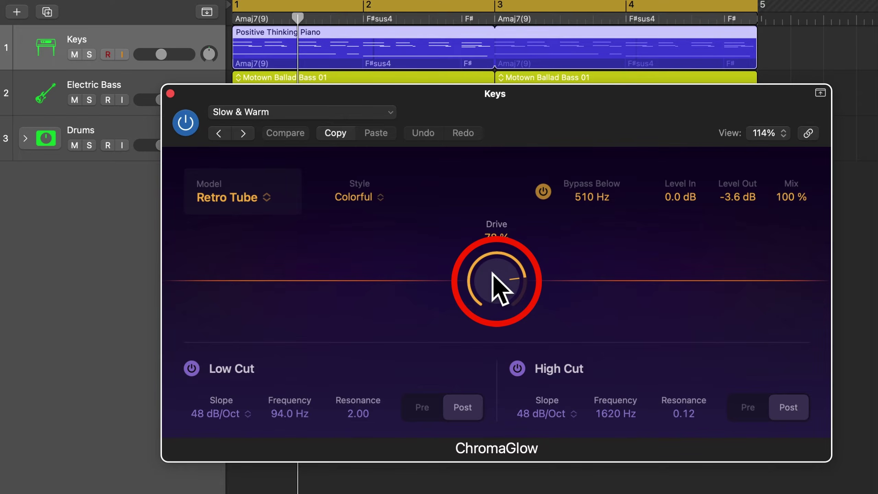
{"action": "left_click_drag", "start_coordinate": [492, 288], "coordinate": [509, 402]}
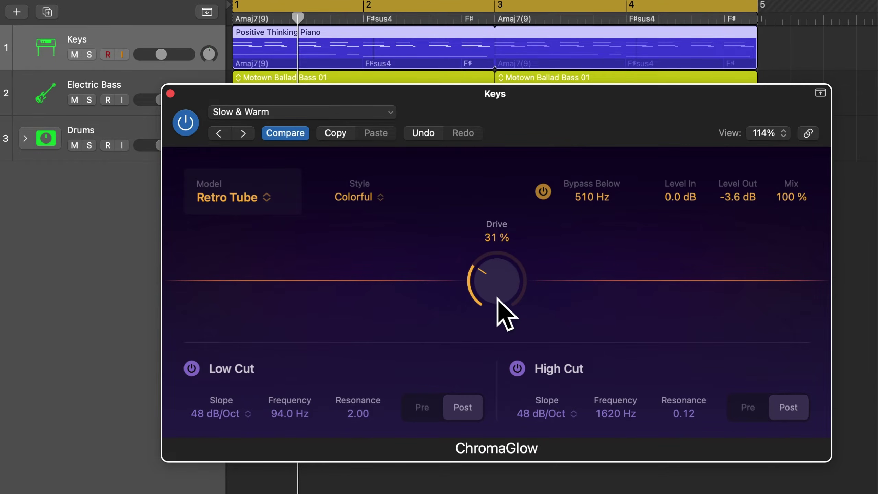
{"action": "left_click_drag", "start_coordinate": [506, 314], "coordinate": [524, 167]}
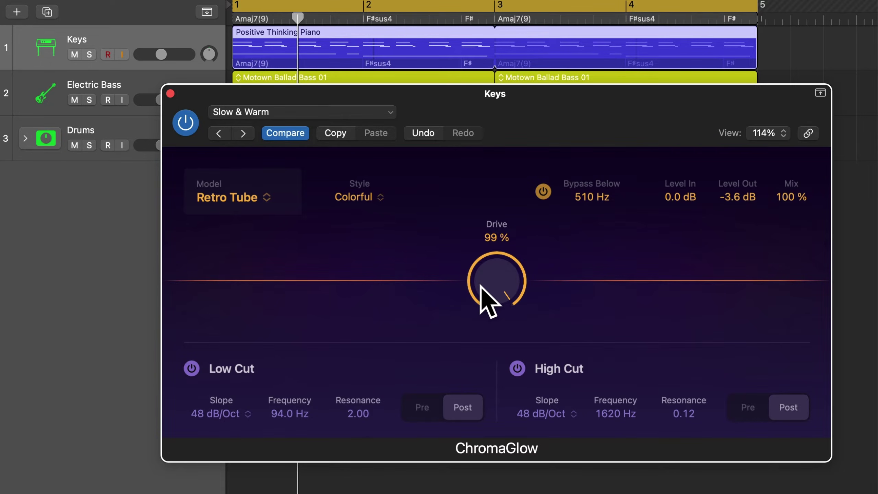
- Turn off ChromaGlow's Low Cut and High Cut filters and solo the Keys track
{"action": "left_click", "coordinate": [191, 368]}
{"action": "left_click", "coordinate": [518, 369]}
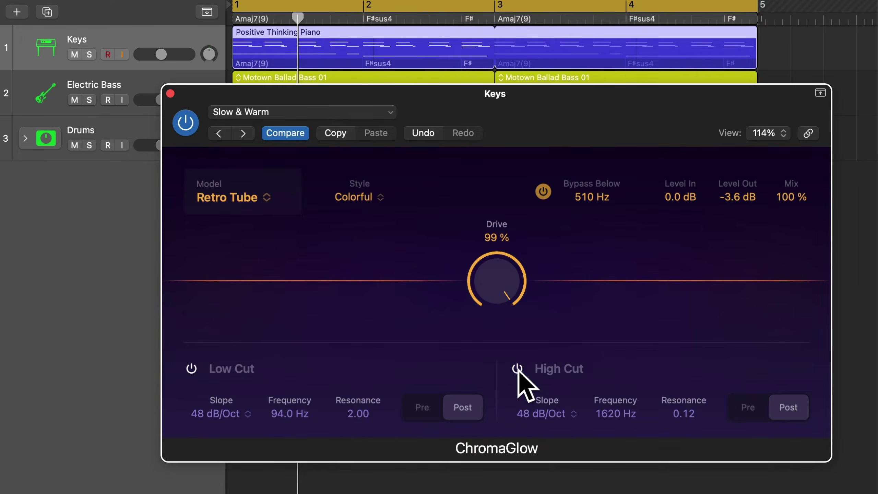
{"action": "key", "text": "s"}
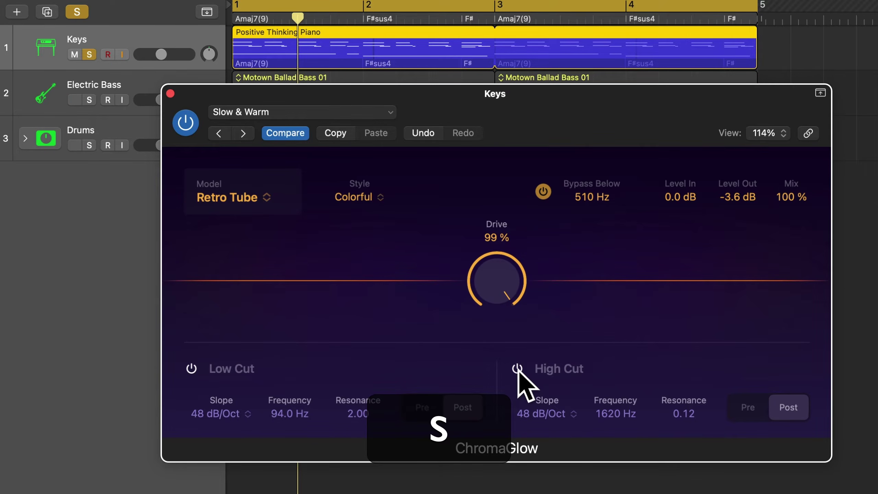
- Sweep Drive repeatedly between low and full settings during playback, leave it at 100 %, and stop playback
{"action": "left_click_drag", "start_coordinate": [500, 314], "coordinate": [514, 408]}
{"action": "left_click_drag", "start_coordinate": [491, 283], "coordinate": [518, 406]}
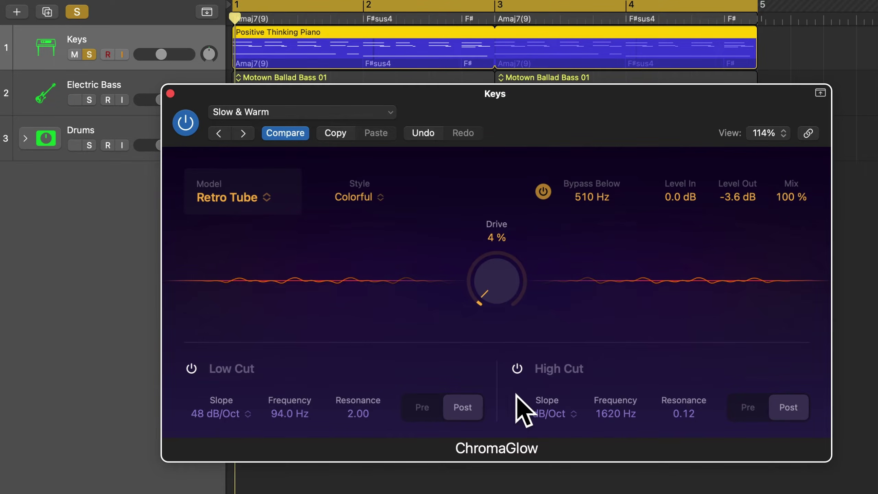
{"action": "left_click_drag", "start_coordinate": [499, 289], "coordinate": [502, 161]}
{"action": "left_click_drag", "start_coordinate": [495, 272], "coordinate": [500, 157]}
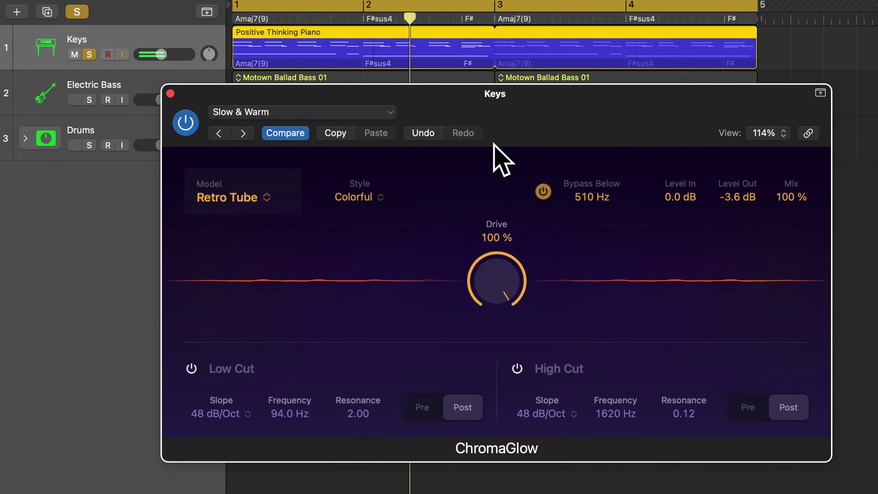
{"action": "left_click_drag", "start_coordinate": [500, 278], "coordinate": [507, 401]}
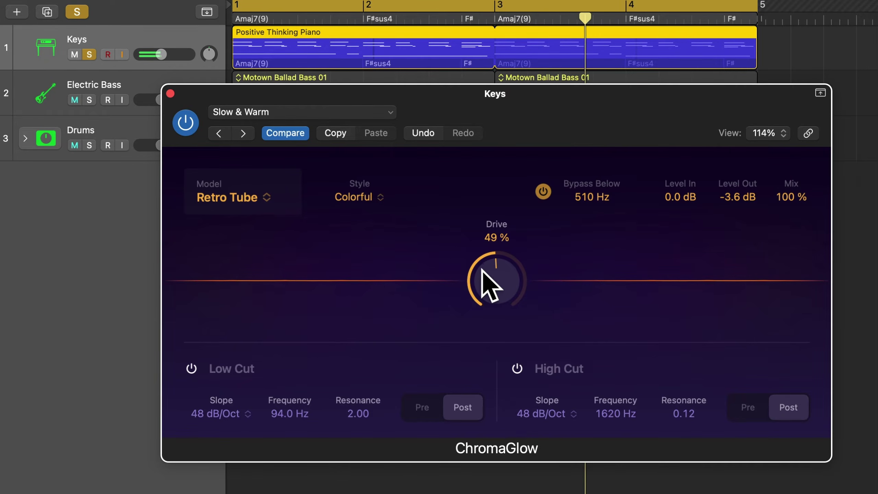
{"action": "left_click_drag", "start_coordinate": [492, 304], "coordinate": [490, 205]}
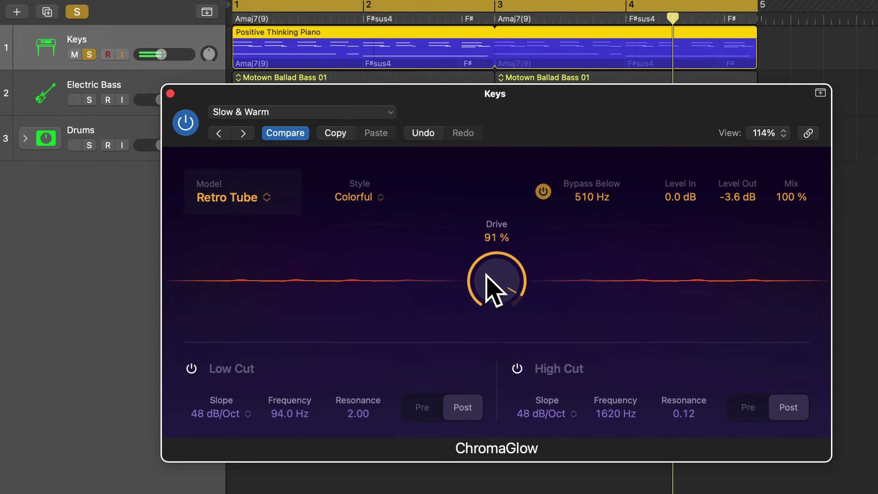
{"action": "left_click_drag", "start_coordinate": [488, 284], "coordinate": [491, 200]}
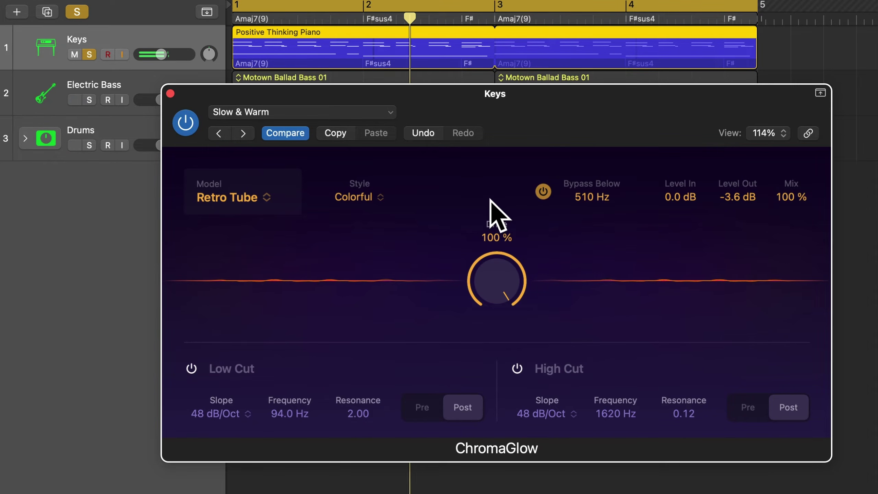
{"action": "key", "text": "space"}
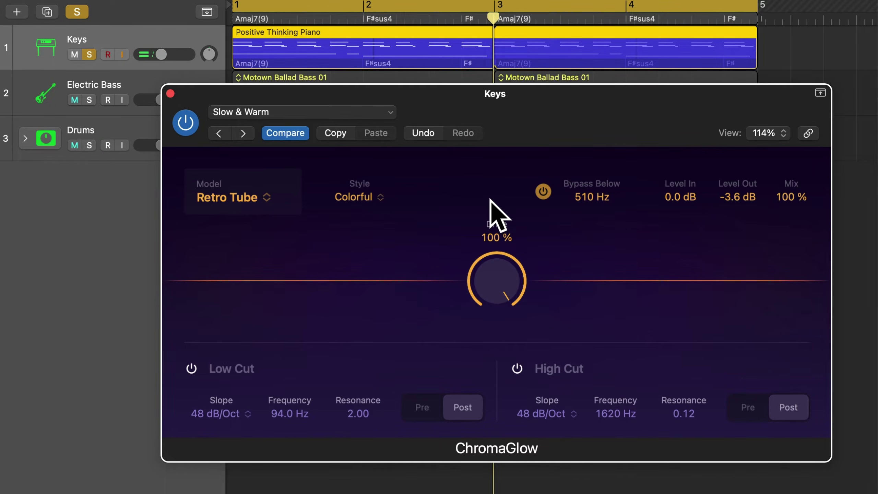
- Switch the saturation model to Modern Tube and audition it on the soloed Keys
{"action": "left_click", "coordinate": [255, 200]}
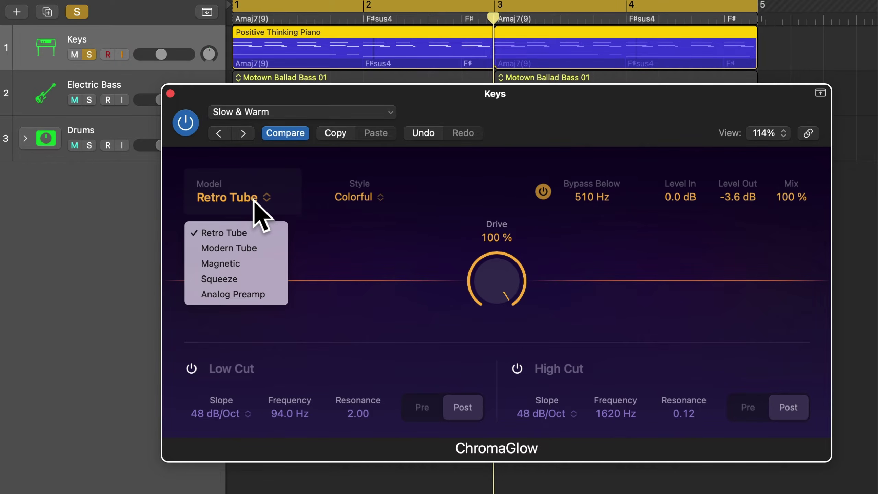
{"action": "left_click", "coordinate": [260, 248]}
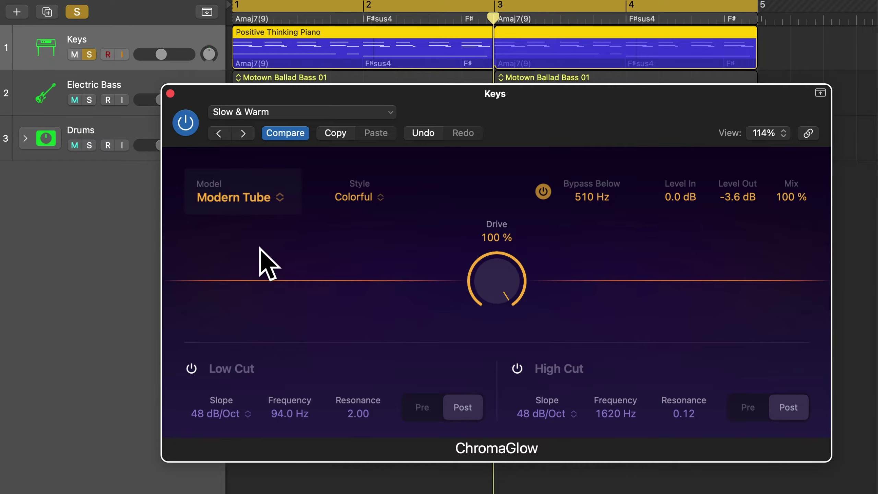
{"action": "key", "text": "space"}
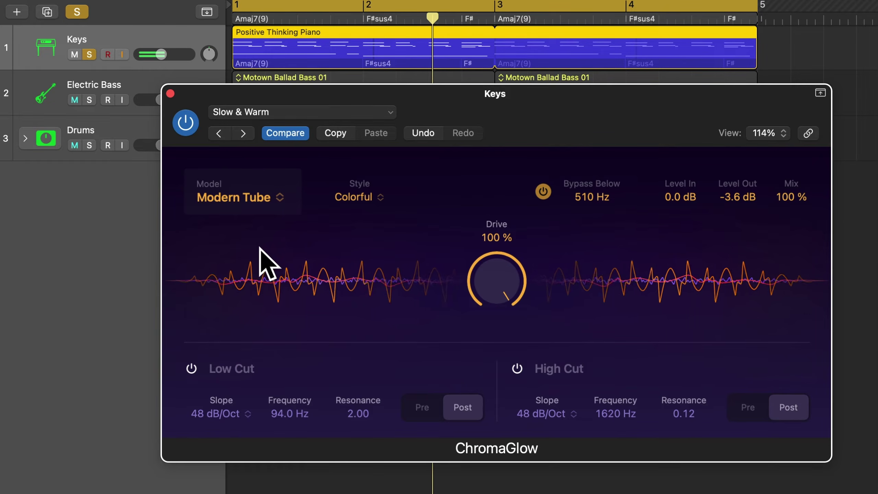
{"action": "key", "text": "space"}
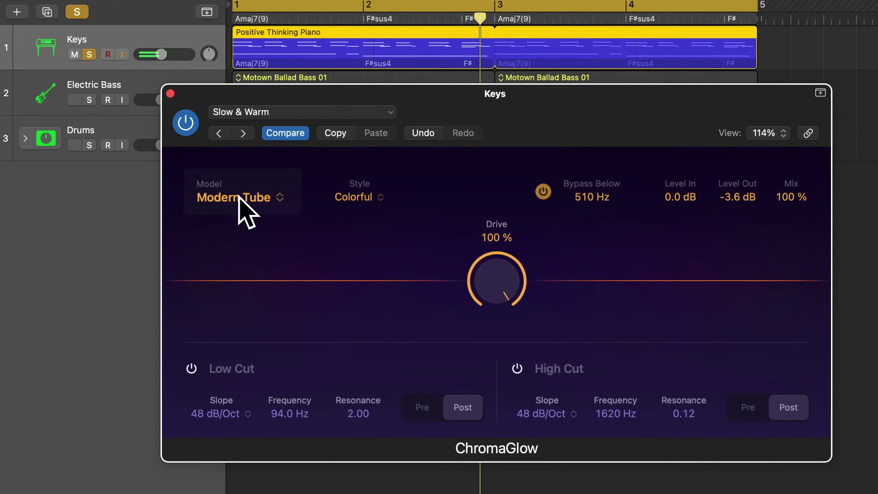
- Change the saturation model to Magnetic, play the soloed Keys through it, and stop playback
{"action": "left_click", "coordinate": [239, 196]}
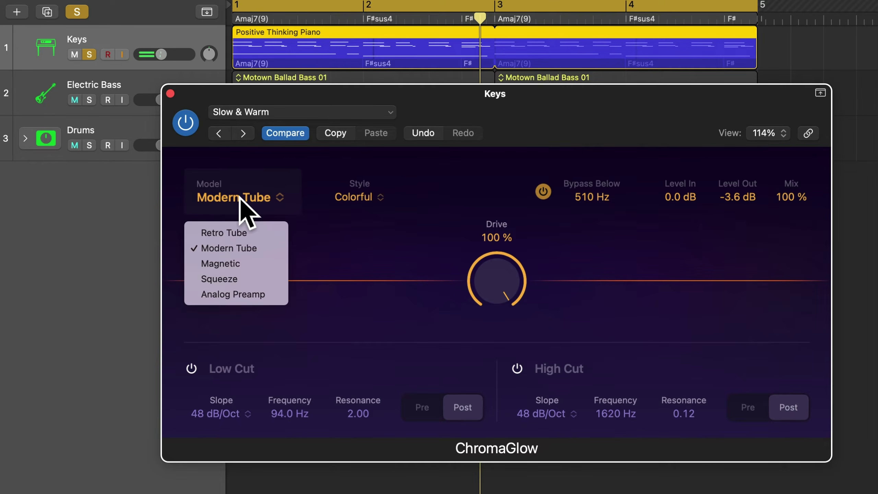
{"action": "left_click", "coordinate": [238, 265]}
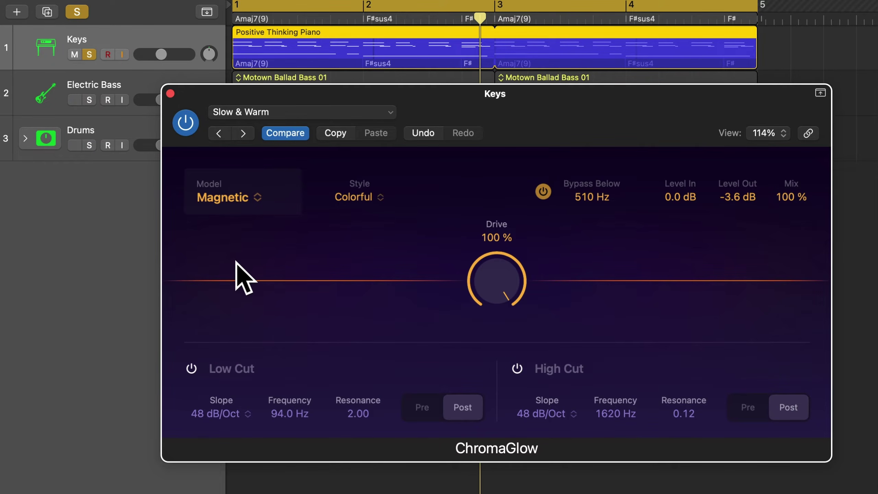
{"action": "key", "text": "space"}
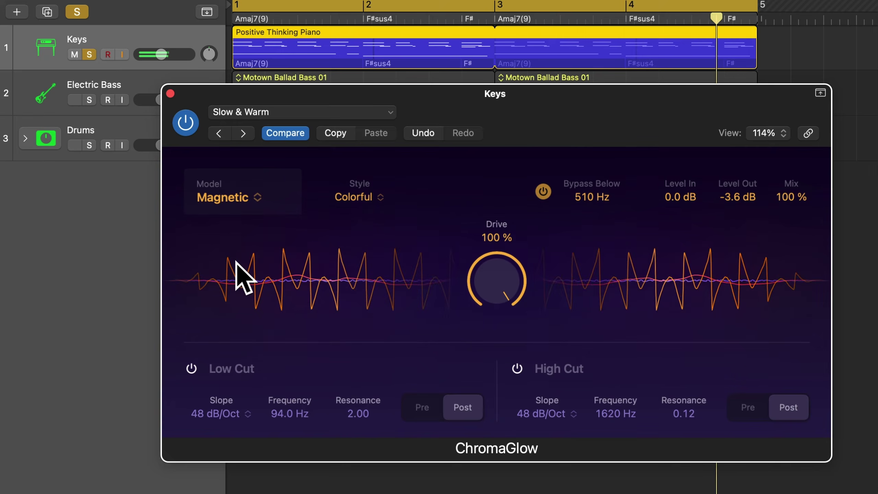
{"action": "key", "text": "space"}
- Set the saturation model to Squeeze and audition it on the soloed Keys
{"action": "left_click", "coordinate": [228, 209]}
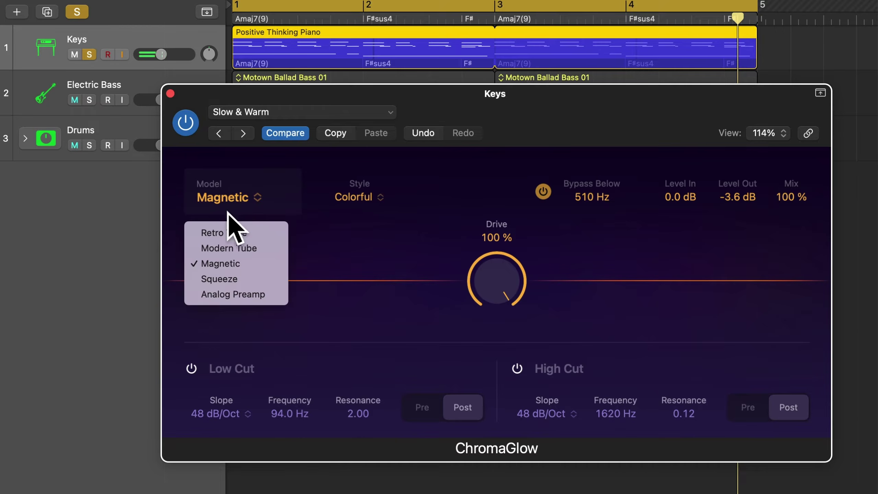
{"action": "left_click", "coordinate": [250, 279]}
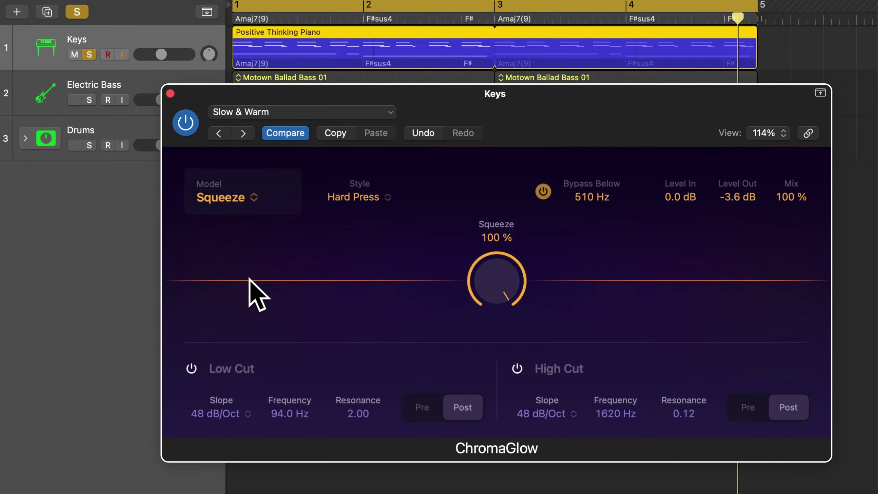
{"action": "key", "text": "space"}
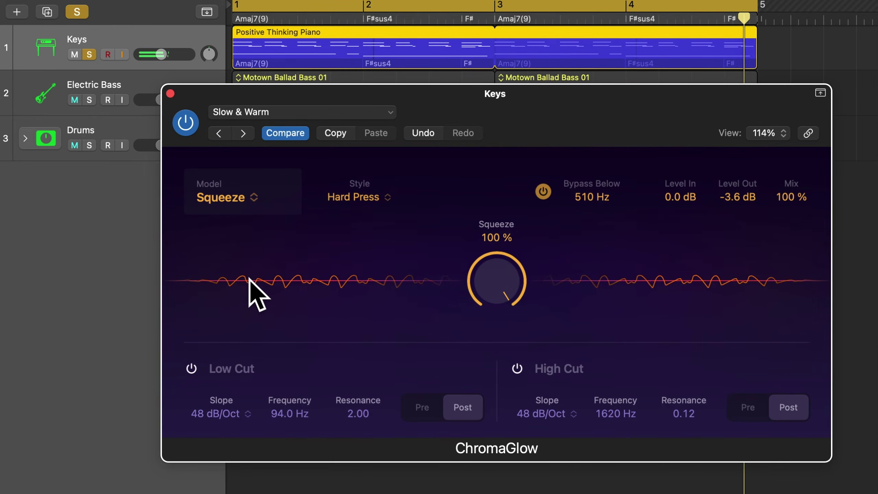
- Select the Analog Preamp model and audition its saturation on the soloed Keys
{"action": "left_click", "coordinate": [223, 197]}
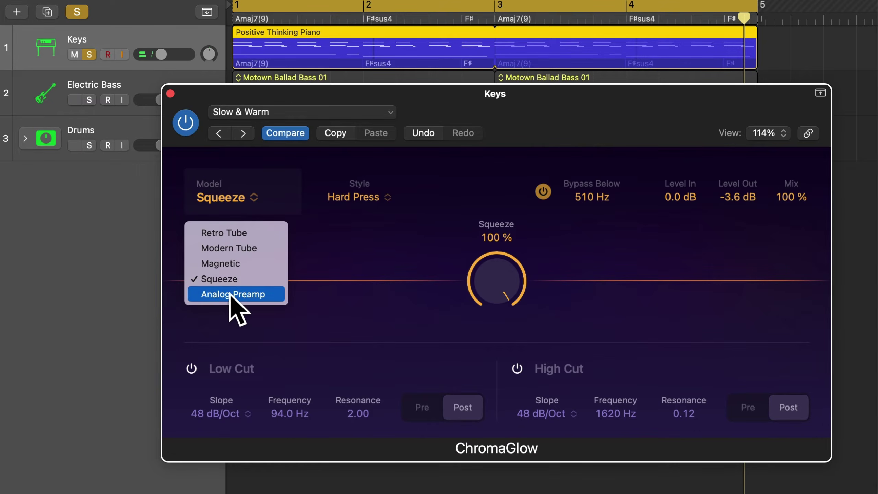
{"action": "left_click", "coordinate": [246, 295]}
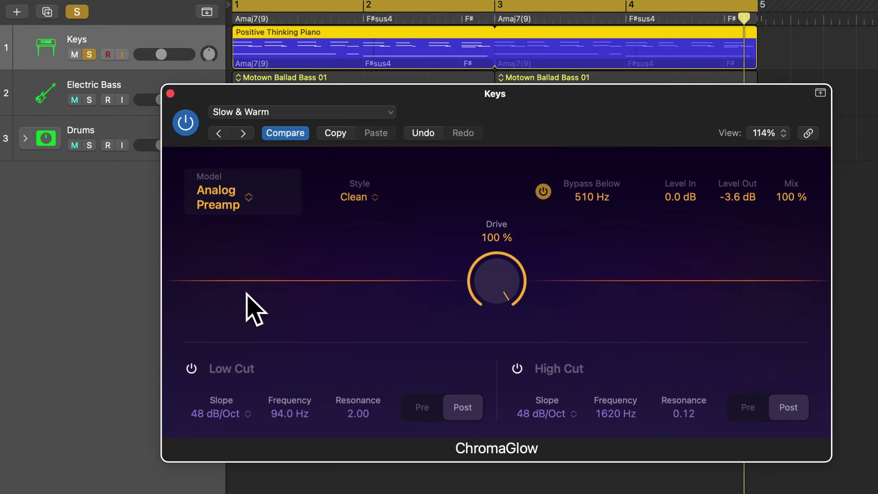
{"action": "key", "text": "space"}
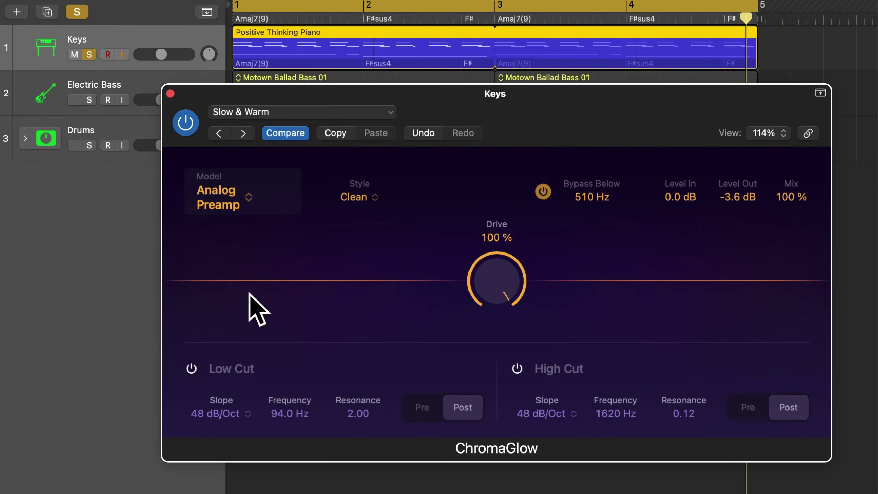
- Set the saturation model to Retro Tube with the Colorful style and start playing the soloed Keys
{"action": "left_click", "coordinate": [227, 207]}
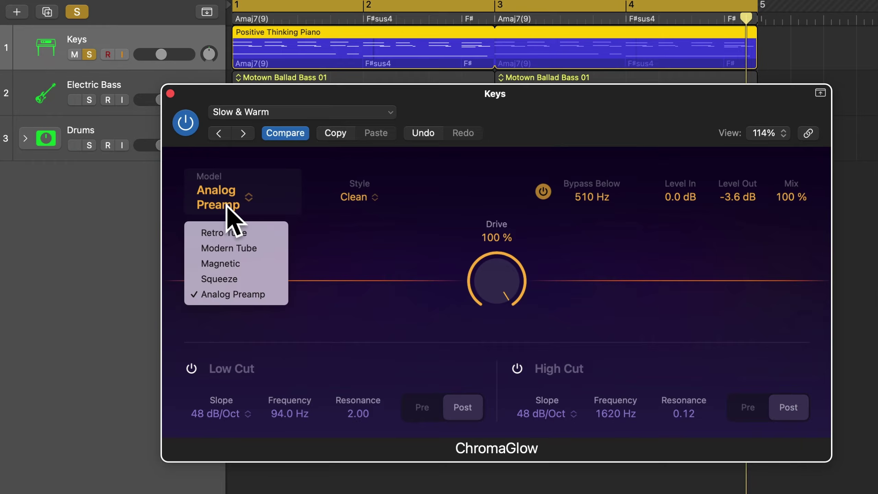
{"action": "left_click", "coordinate": [240, 232]}
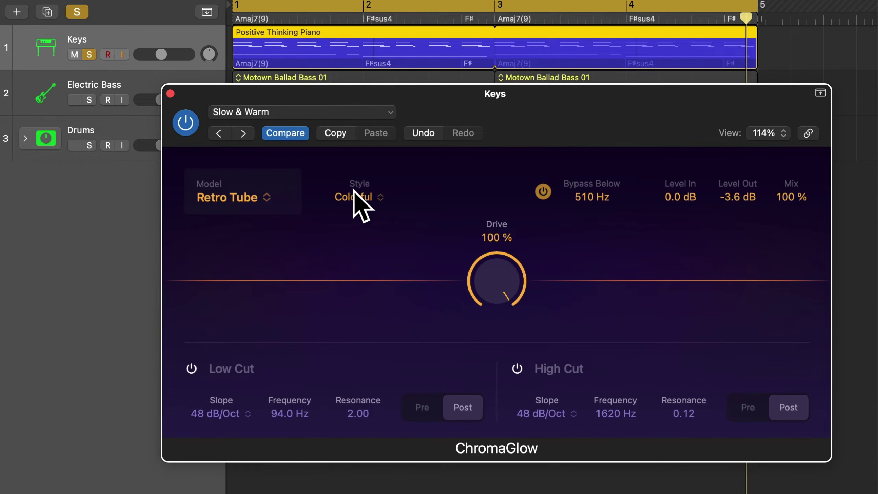
{"action": "left_click", "coordinate": [261, 200]}
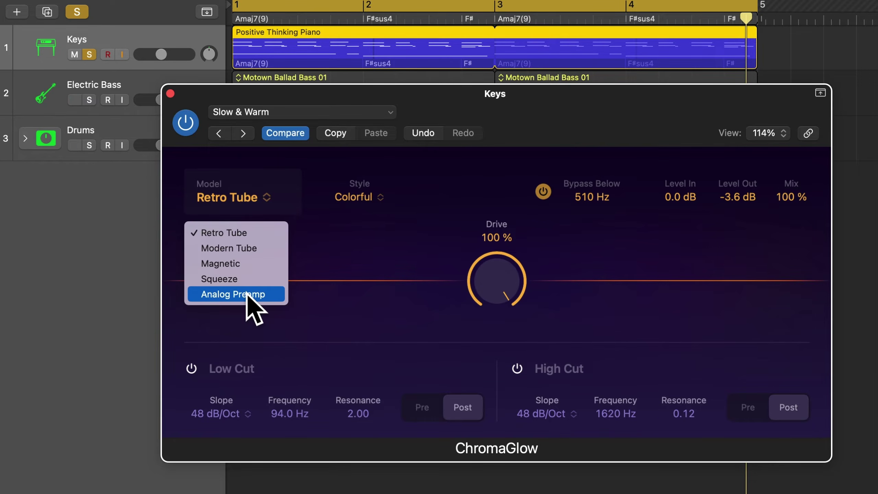
{"action": "left_click", "coordinate": [352, 199]}
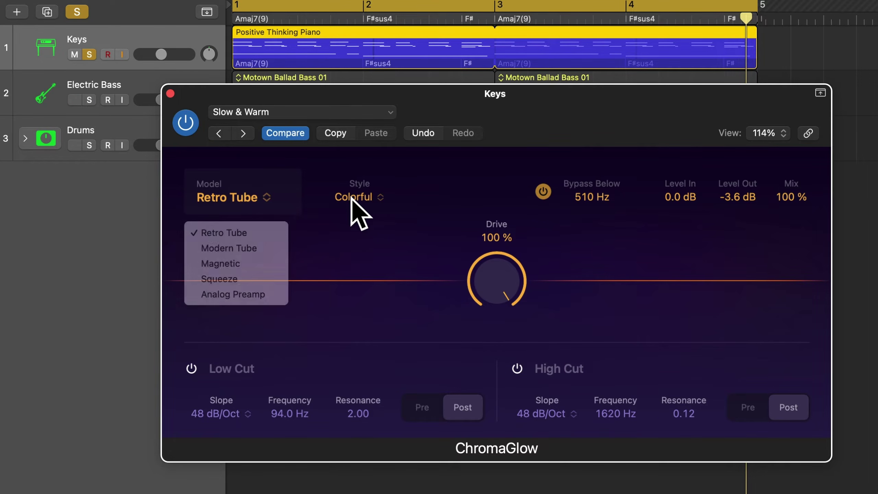
{"action": "left_click", "coordinate": [354, 197]}
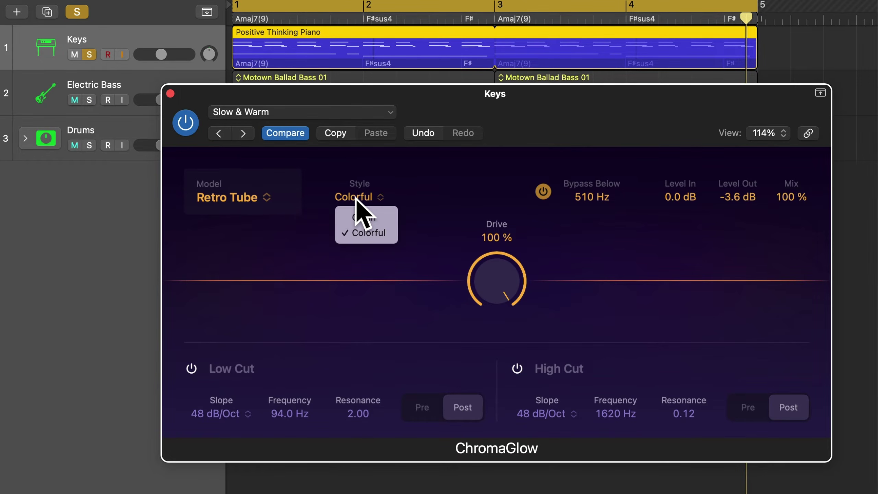
{"action": "left_click", "coordinate": [387, 238]}
{"action": "key", "text": "space"}
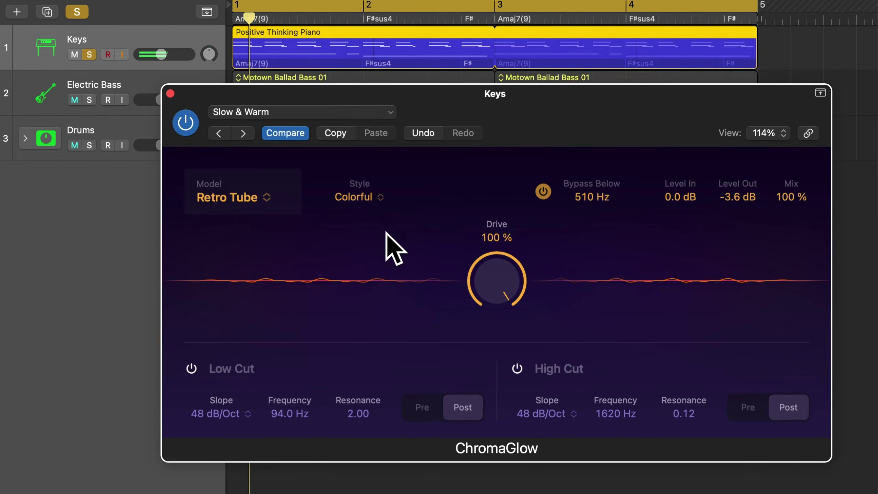
- Compare the Retro Tube's Clean style against Colorful on the playing Keys, return to Colorful, and stop playback
{"action": "left_click", "coordinate": [372, 200]}
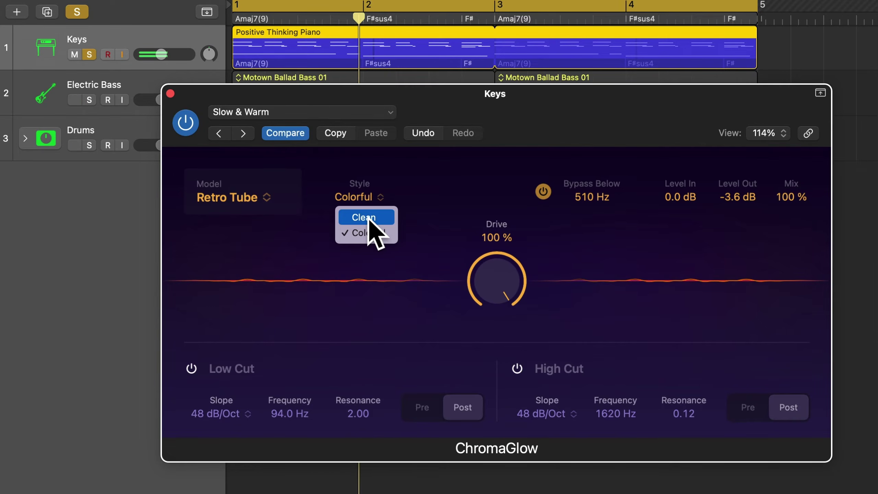
{"action": "left_click", "coordinate": [368, 218]}
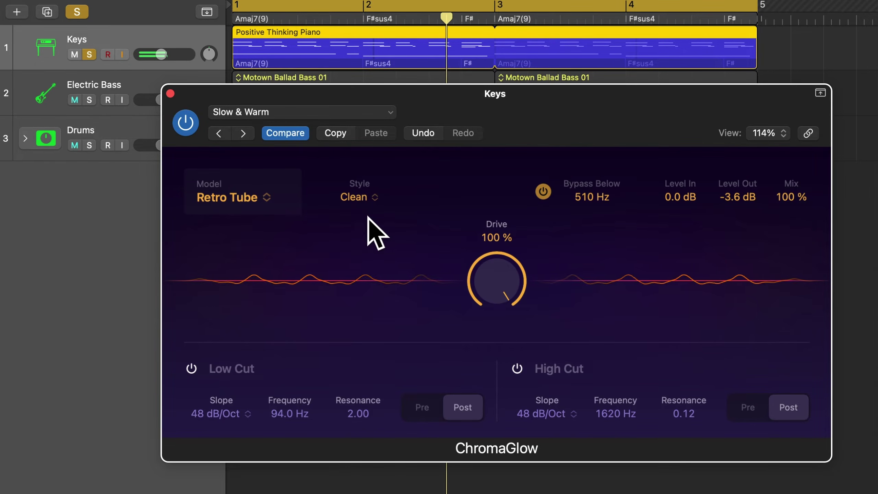
{"action": "left_click", "coordinate": [359, 201]}
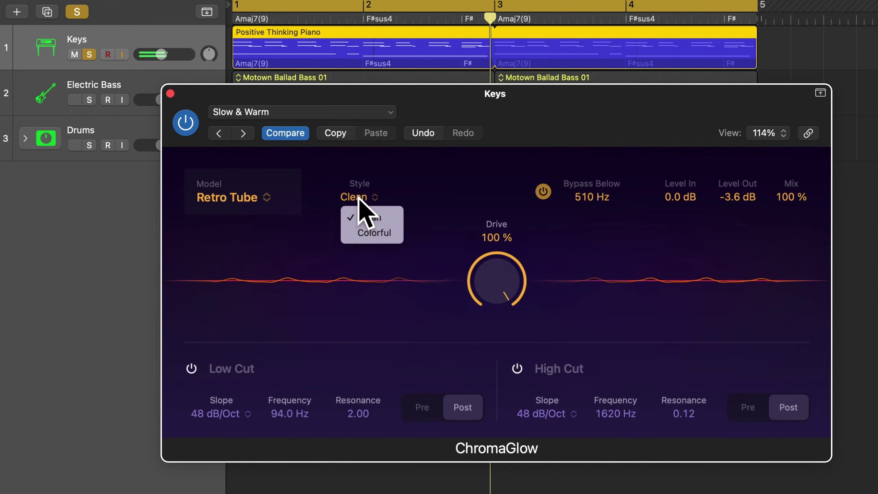
{"action": "left_click", "coordinate": [370, 233]}
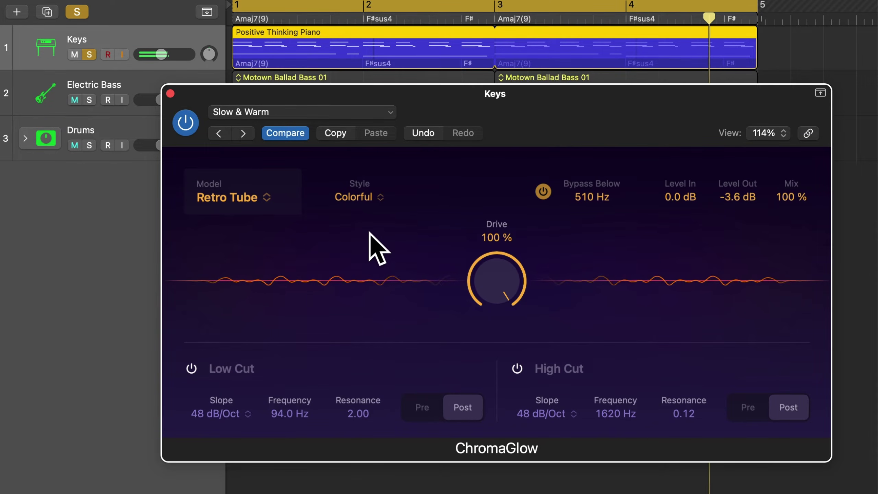
{"action": "key", "text": "space"}
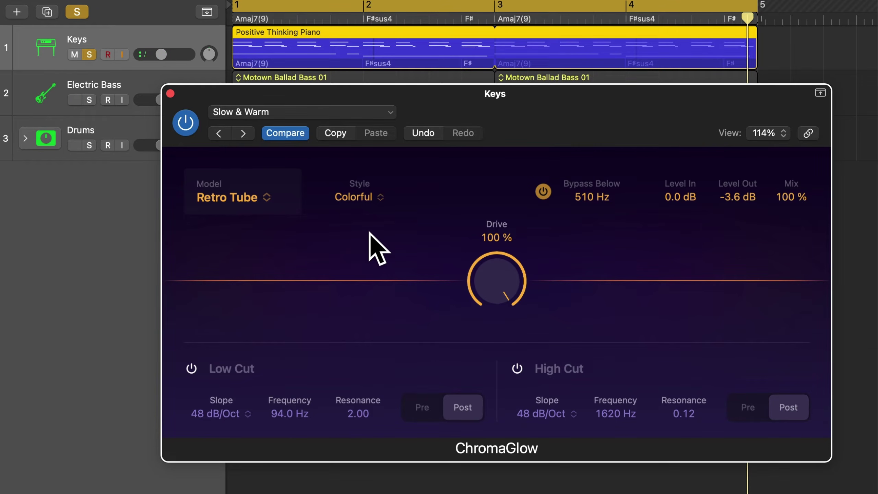
- Change the model to Squeeze and audition its Soft Press style against Hard Press on the Keys, ending on Hard Press
{"action": "left_click", "coordinate": [242, 199]}
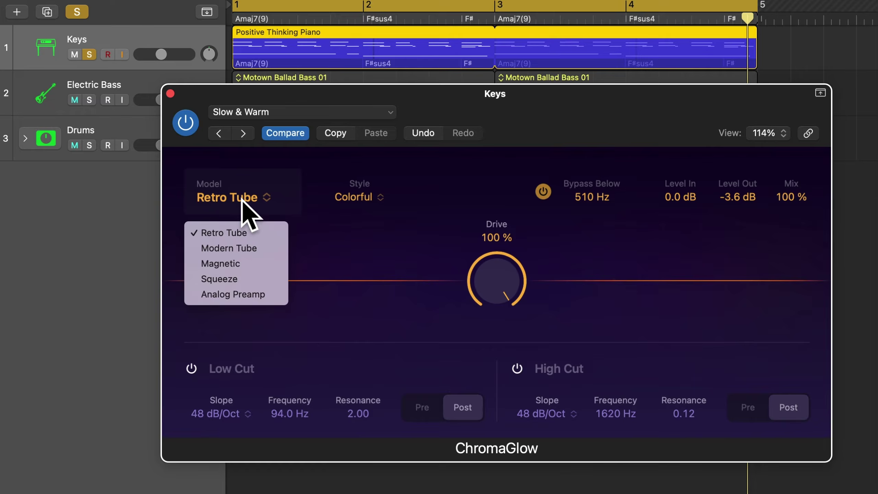
{"action": "left_click", "coordinate": [227, 279]}
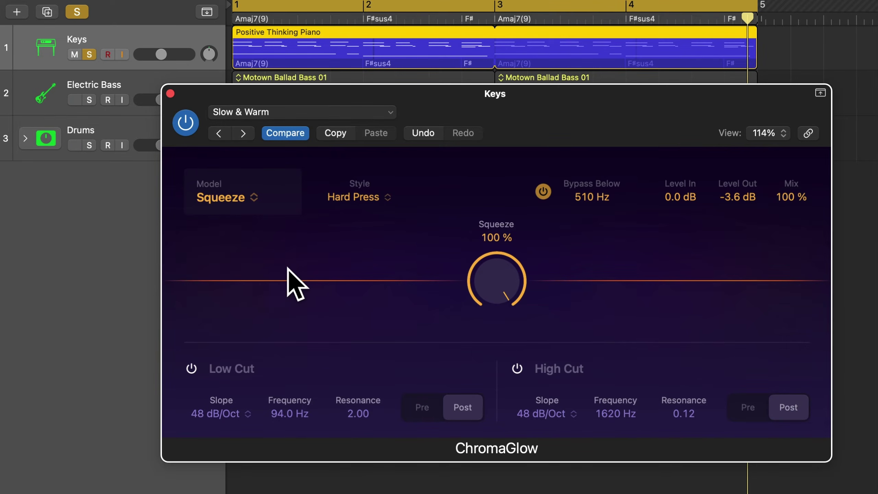
{"action": "left_click", "coordinate": [366, 200]}
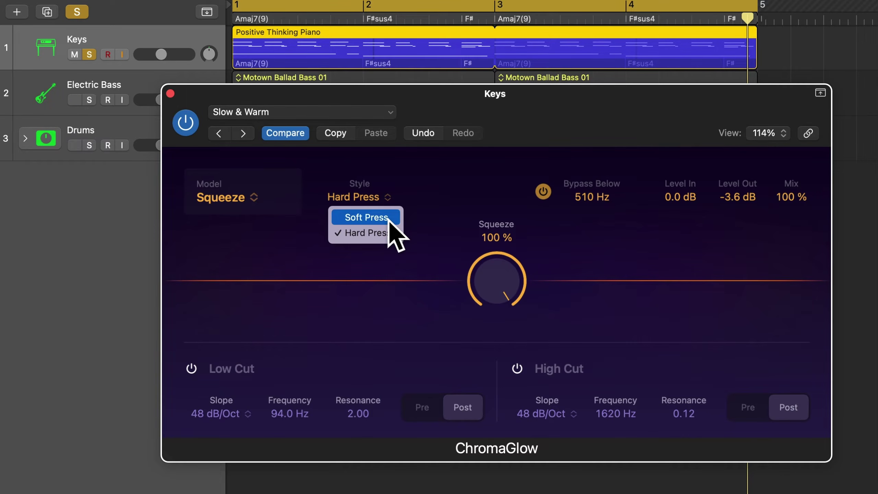
{"action": "left_click", "coordinate": [389, 218]}
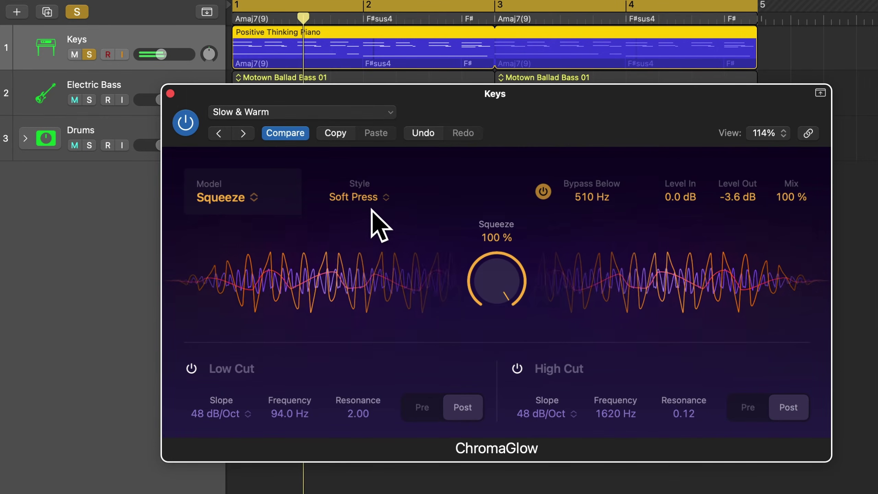
{"action": "left_click", "coordinate": [358, 198]}
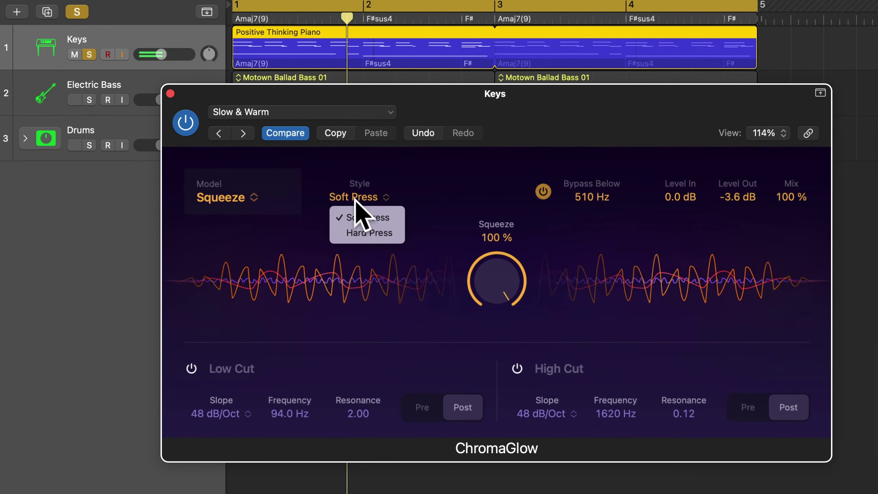
{"action": "left_click", "coordinate": [364, 236]}
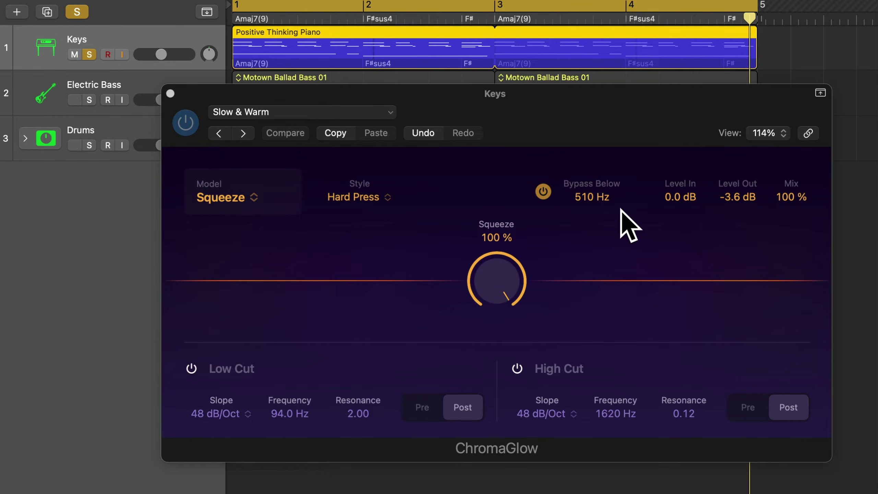
- Compare the Keys with the 510 Hz Bypass Below filter on and off during playback, ending with it on
{"action": "left_click", "coordinate": [550, 192]}
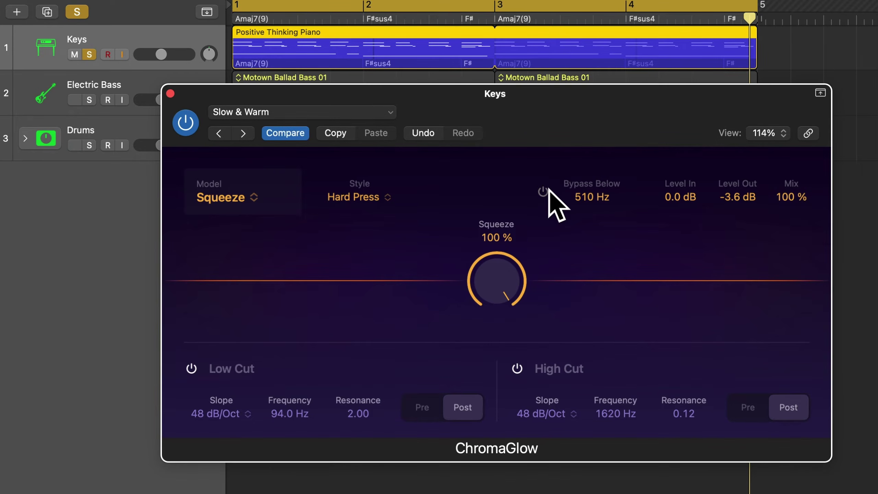
{"action": "left_click", "coordinate": [549, 191]}
{"action": "key", "text": "space"}
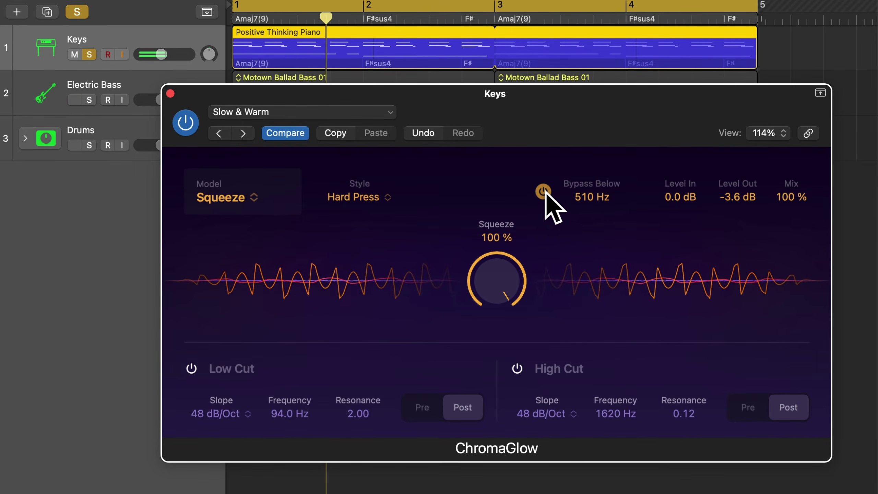
{"action": "left_click", "coordinate": [544, 191]}
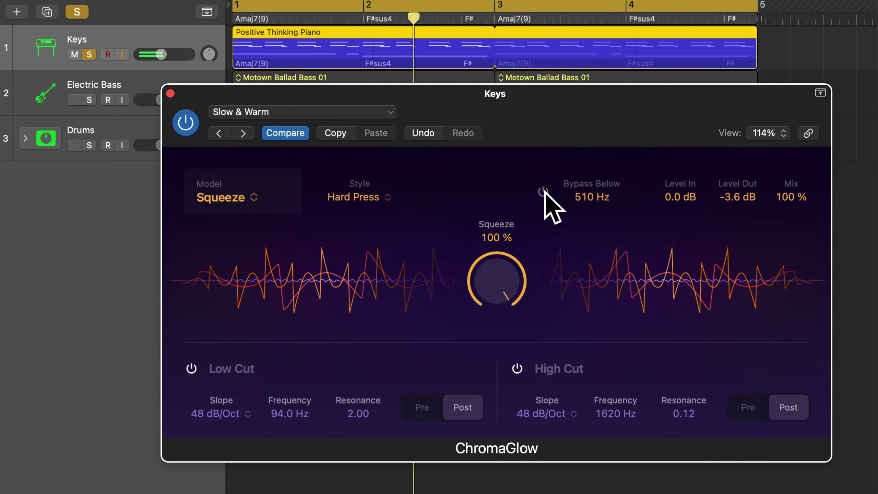
{"action": "left_click", "coordinate": [544, 192]}
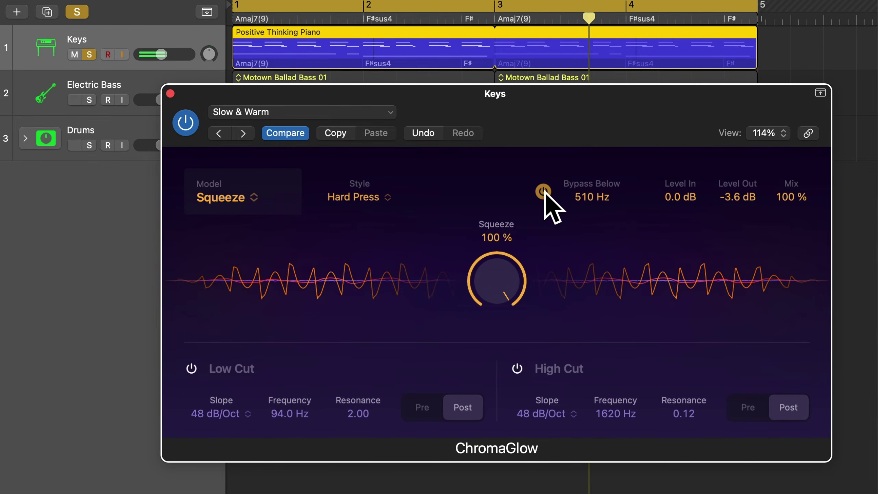
{"action": "left_click", "coordinate": [544, 191]}
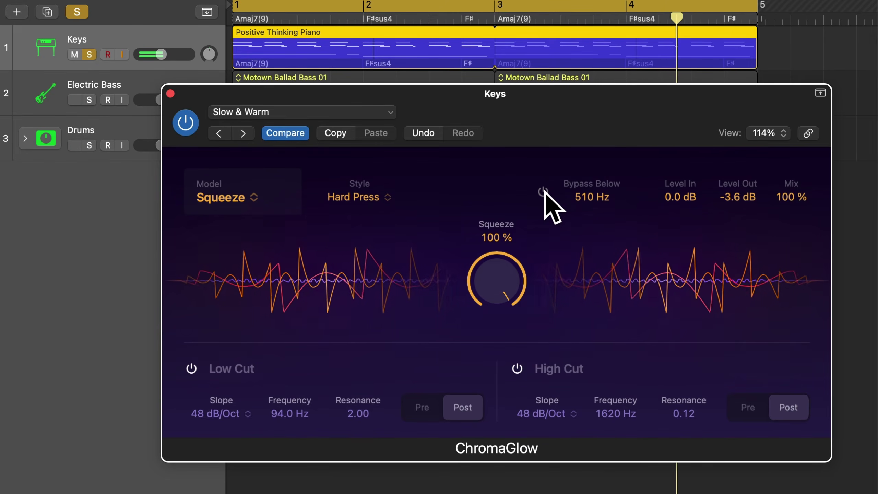
{"action": "left_click", "coordinate": [544, 191]}
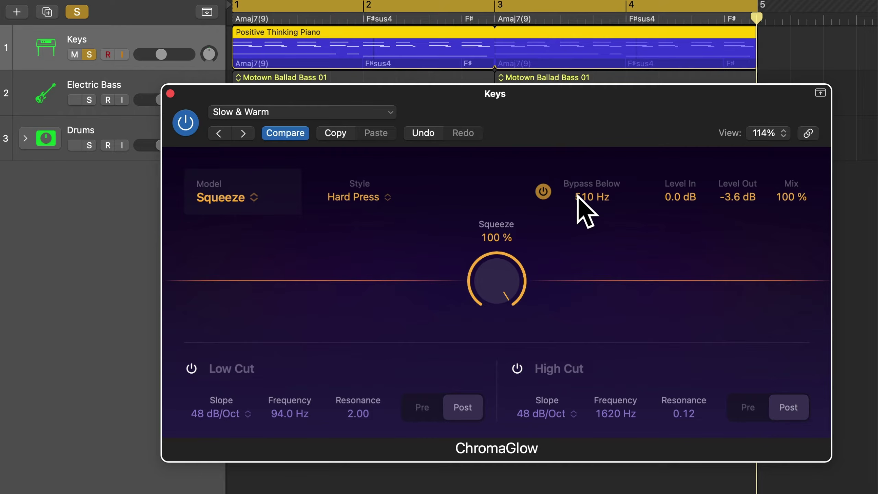
- Raise Bypass Below to 1000 Hz, compare it on and off on the playing Keys, and leave it off
{"action": "mouse_move", "coordinate": [579, 196]}
{"action": "left_mouse_down"}
{"action": "mouse_move", "coordinate": [590, 189]}
{"action": "mouse_move", "coordinate": [582, 199]}
{"action": "left_mouse_up"}
{"action": "key", "text": "space"}
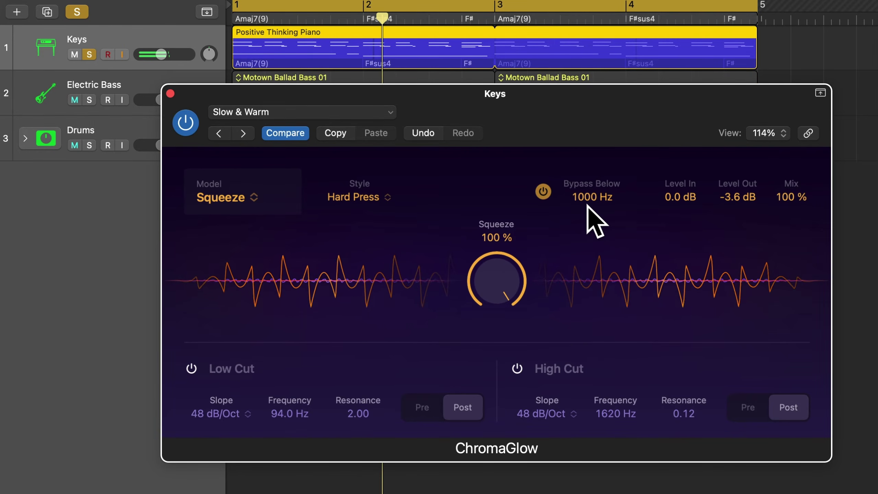
{"action": "left_click", "coordinate": [542, 191]}
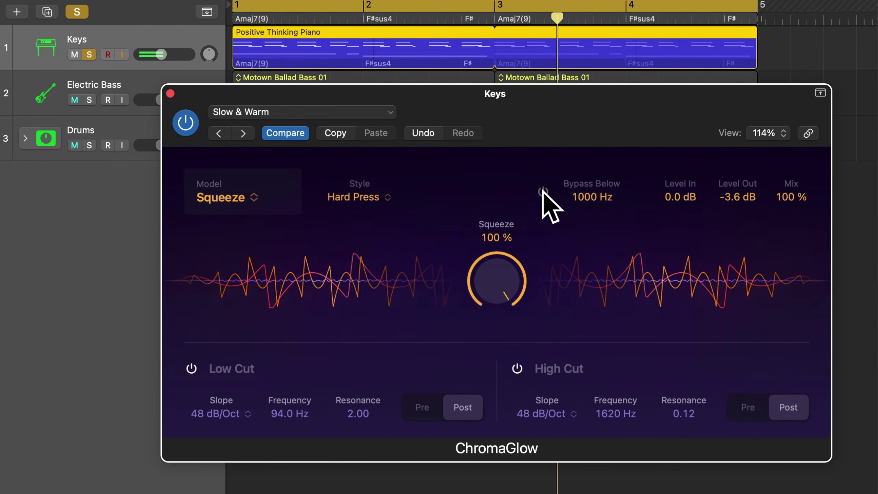
{"action": "left_click", "coordinate": [543, 191]}
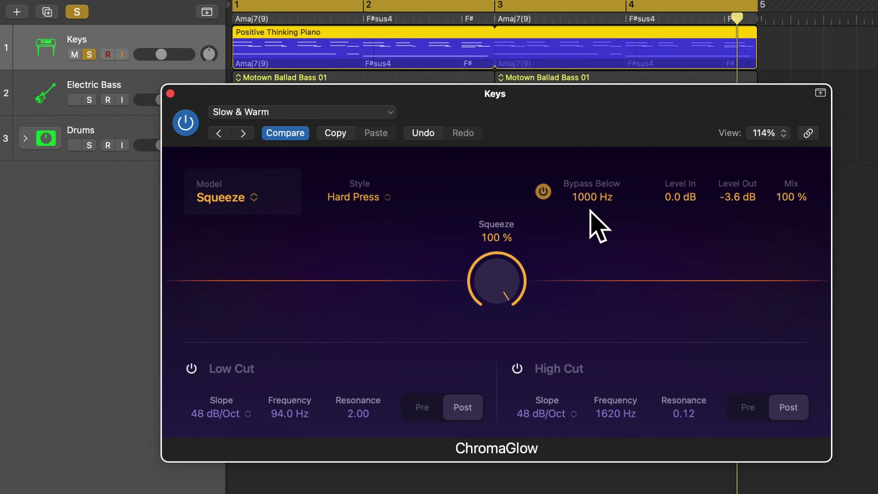
{"action": "left_click", "coordinate": [547, 192]}
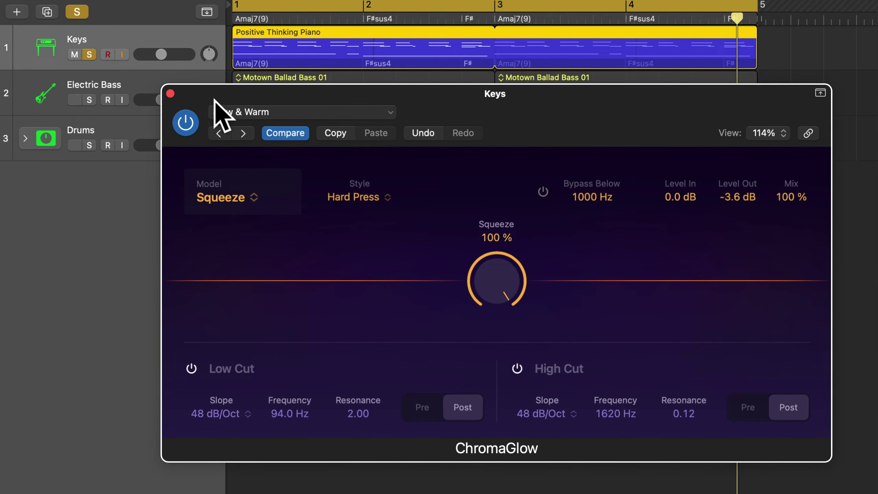
- Close the Keys plug-in, open ChromaGlow on the Stereo Out, and load the Boost Me preset from Master Bus
{"action": "left_click", "coordinate": [170, 93]}
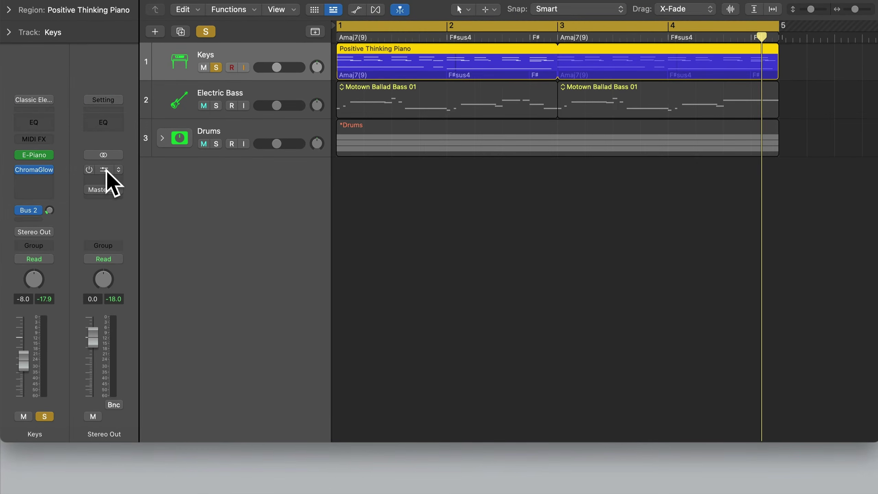
{"action": "left_click", "coordinate": [105, 170]}
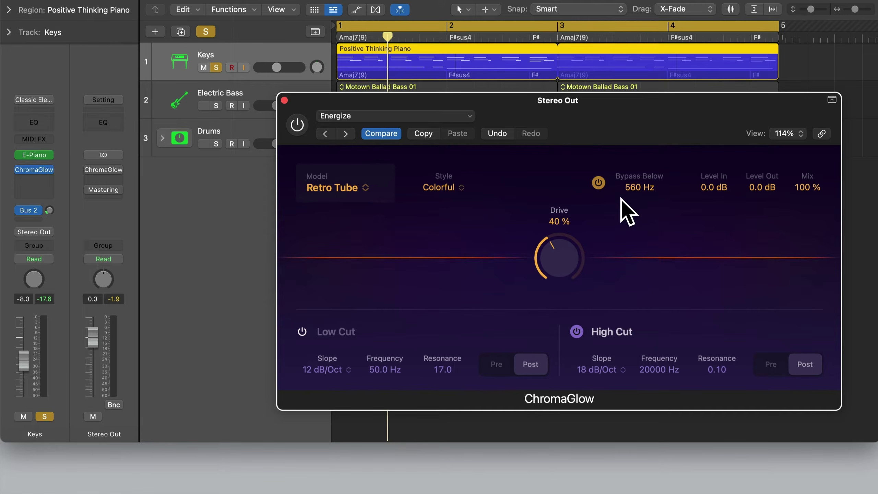
{"action": "left_click", "coordinate": [416, 117]}
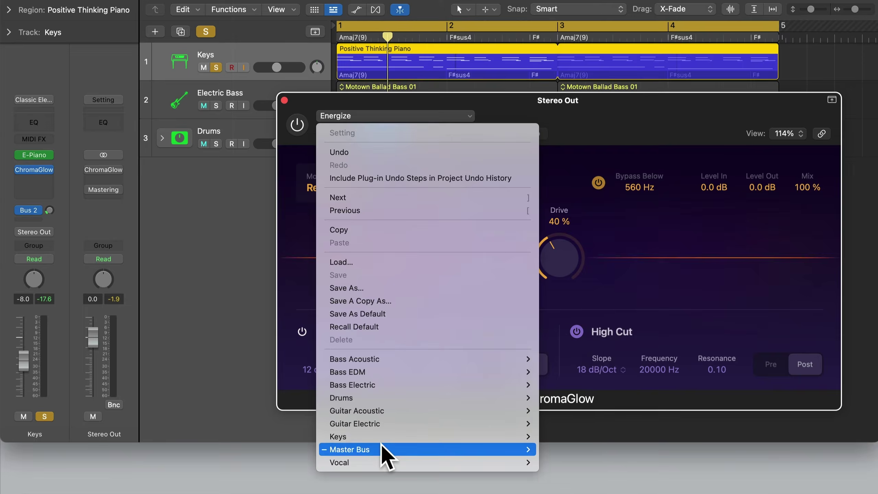
{"action": "mouse_move", "coordinate": [382, 450]}
{"action": "left_click", "coordinate": [555, 224]}
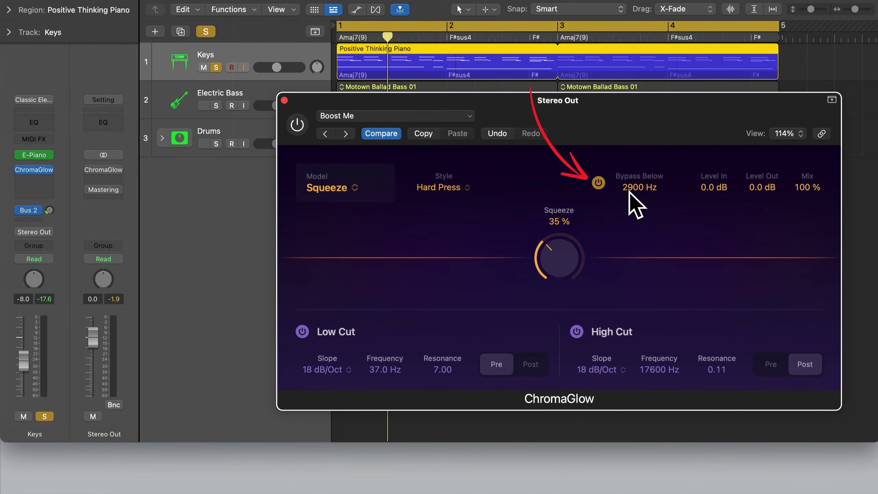
- Advance through the Stereo Out's ChromaGlow presets to Full Enhance, checking their Bypass Below settings, and close the plug-in
{"action": "left_click", "coordinate": [346, 133]}
{"action": "left_click", "coordinate": [346, 134]}
{"action": "left_click", "coordinate": [346, 133]}
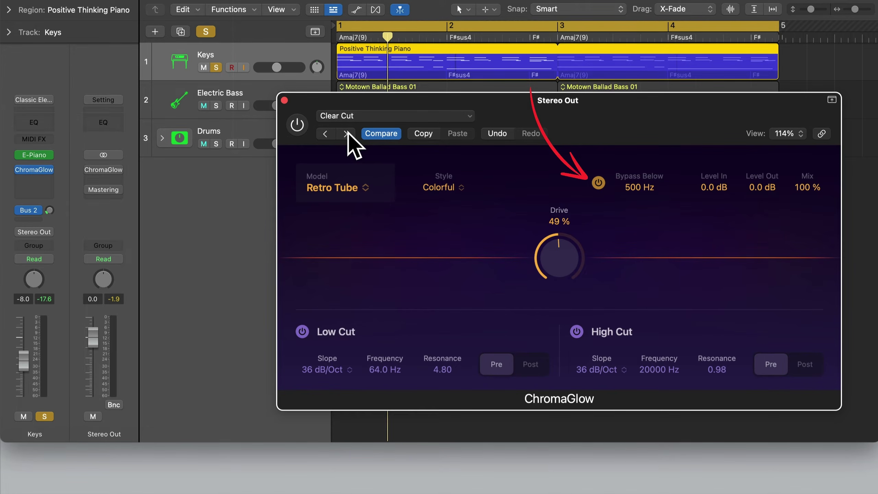
{"action": "left_click", "coordinate": [347, 133]}
{"action": "left_click", "coordinate": [346, 134]}
{"action": "left_click", "coordinate": [346, 133]}
{"action": "left_click", "coordinate": [346, 134]}
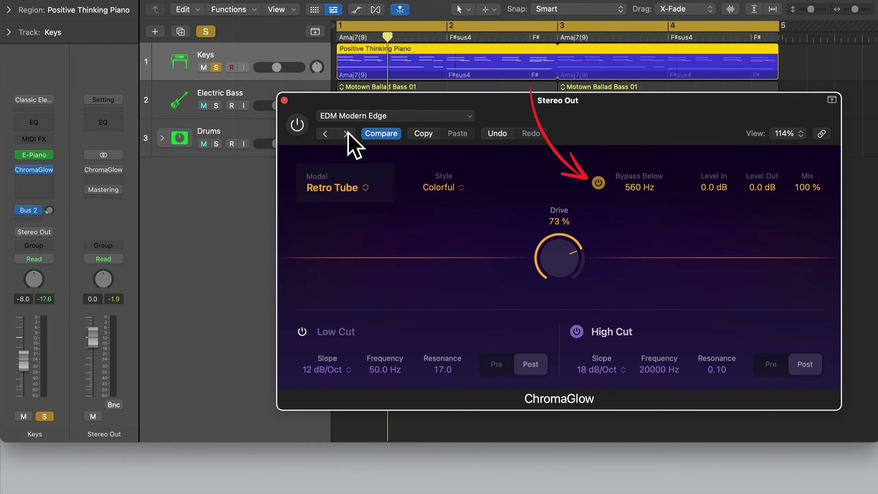
{"action": "left_click", "coordinate": [347, 133]}
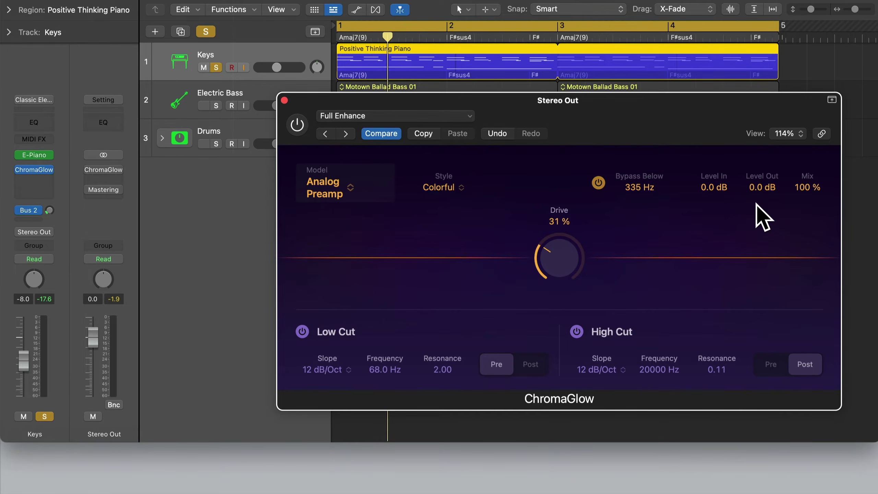
{"action": "left_click", "coordinate": [284, 101]}
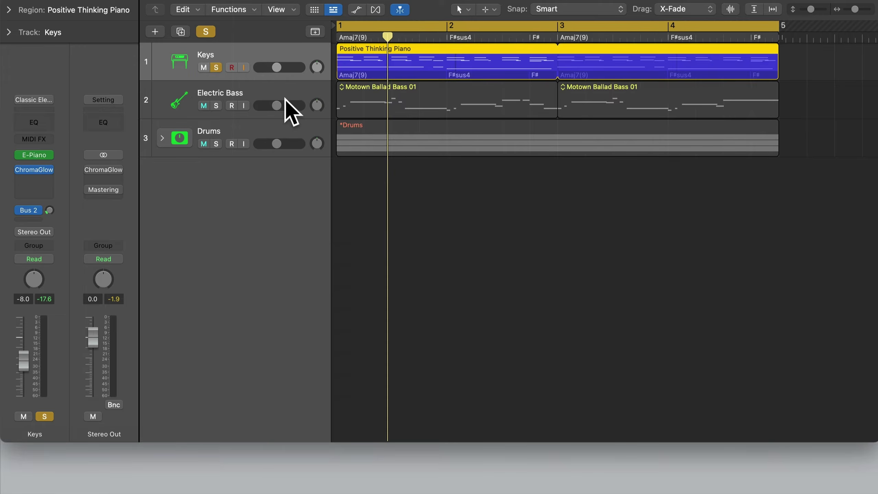
- Open ChromaGlow on the Electric Bass and solo that track instead of the Keys
{"action": "left_click", "coordinate": [258, 102]}
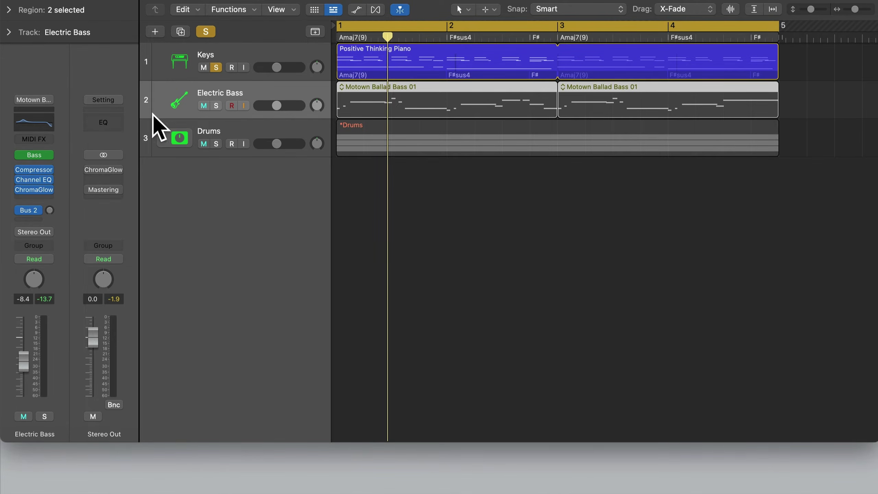
{"action": "left_click", "coordinate": [35, 190]}
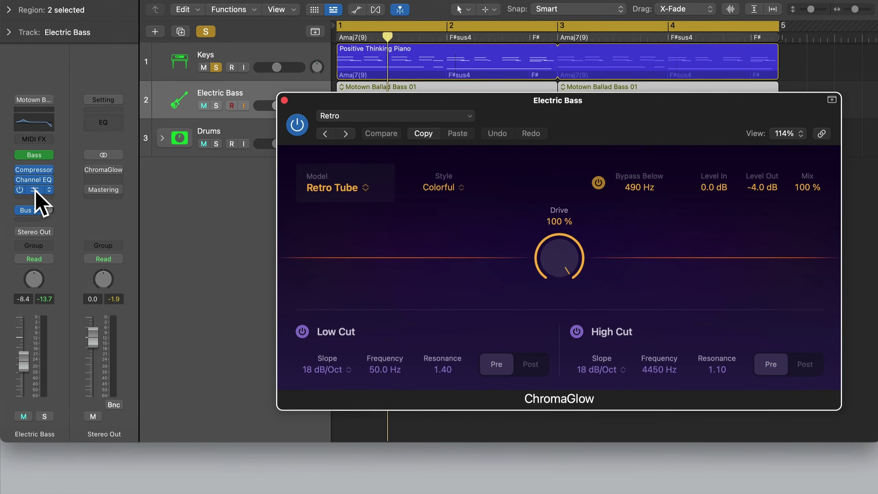
{"action": "left_click", "coordinate": [216, 68]}
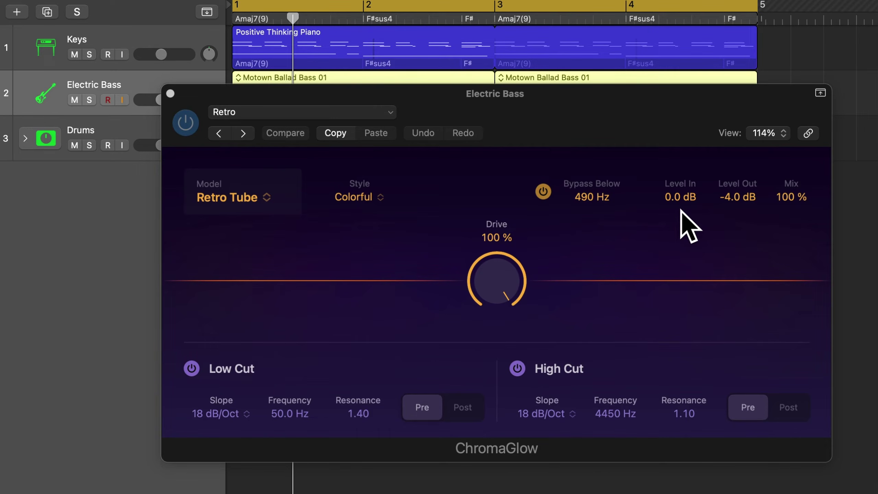
{"action": "key", "text": "s"}
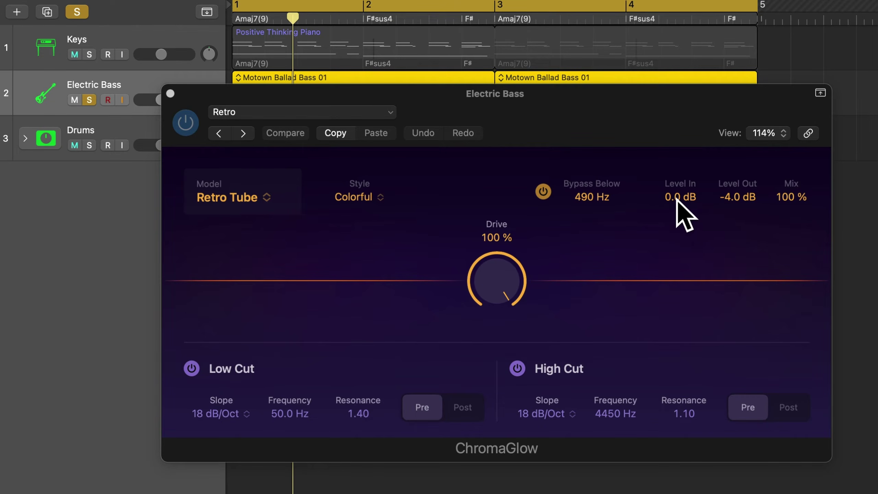
- Raise ChromaGlow's Level In to 9.0 dB on the playing bass and compare the plug-in bypassed and active
{"action": "left_click", "coordinate": [678, 203]}
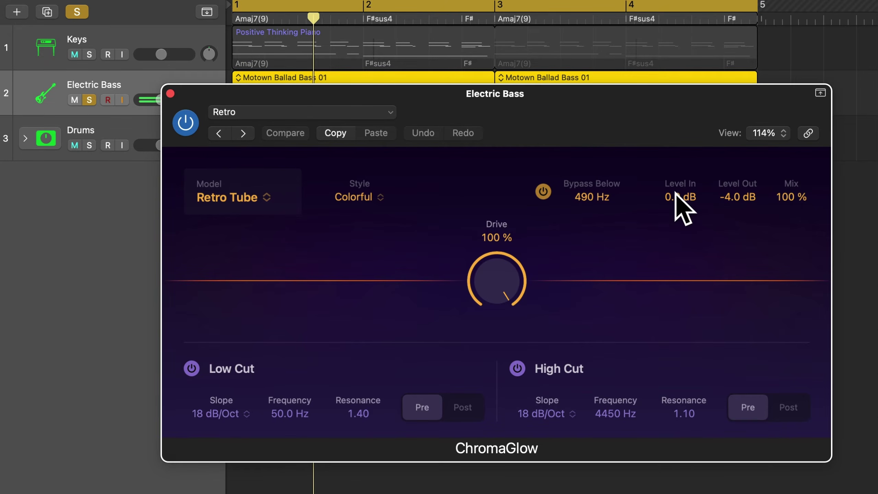
{"action": "left_click_drag", "start_coordinate": [675, 194], "coordinate": [675, 131]}
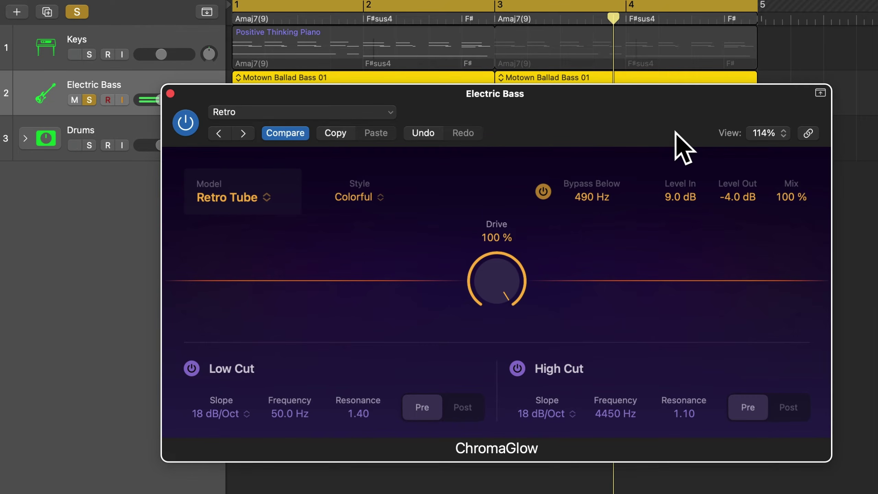
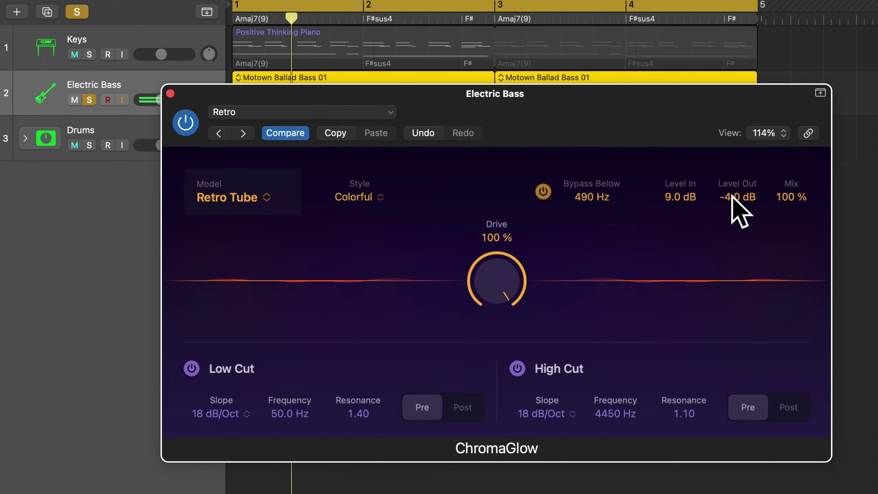
{"action": "left_click", "coordinate": [189, 126]}
{"action": "left_click", "coordinate": [189, 126]}
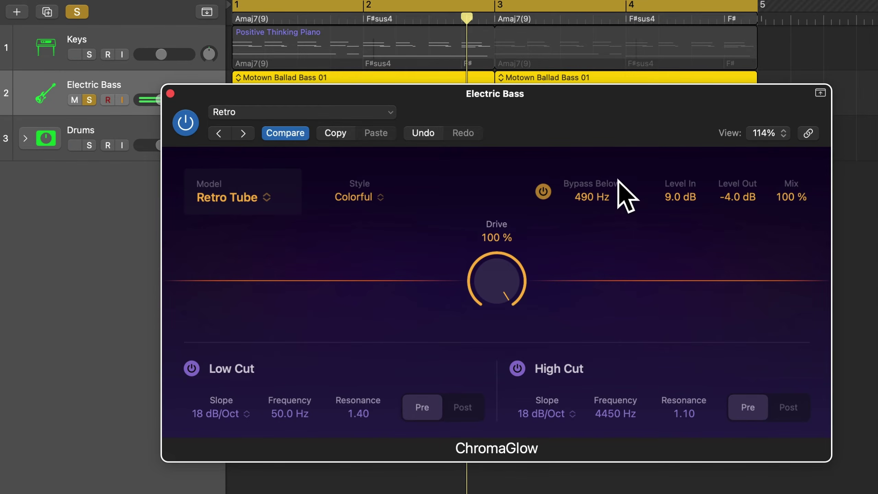
- Lower the bass plug-in's Level Out to -10.0 dB and compare it bypassed and active, unsoloing the bass to hear the full mix
{"action": "left_click_drag", "start_coordinate": [736, 196], "coordinate": [735, 216]}
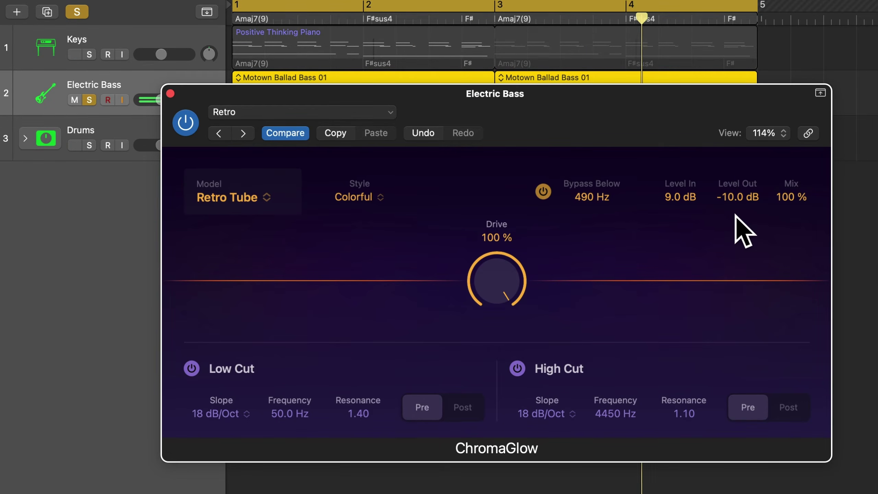
{"action": "left_click", "coordinate": [193, 128]}
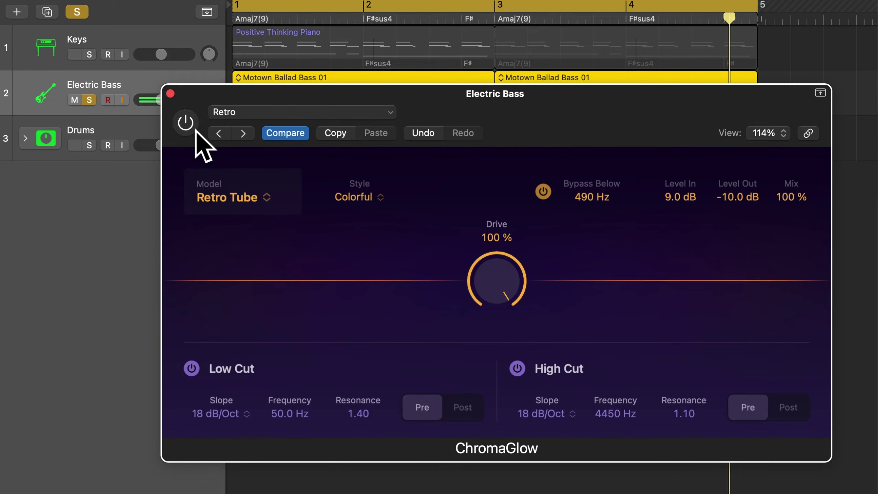
{"action": "key", "text": "s"}
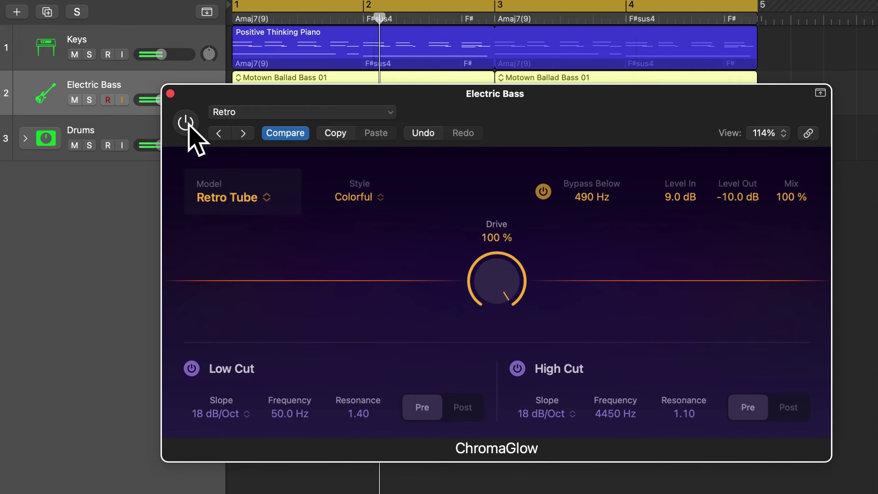
{"action": "left_click", "coordinate": [186, 122]}
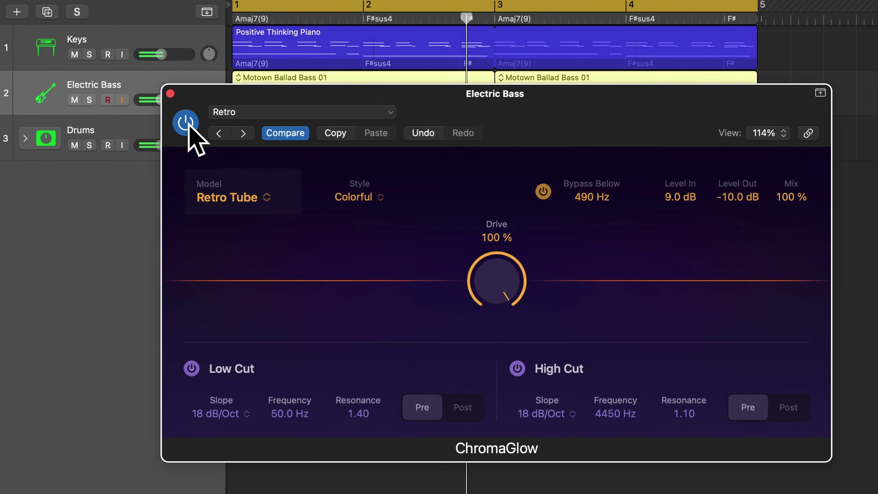
- Open ChromaGlow on the Keys, lower Squeeze to 46 %, and close the plug-in
{"action": "left_click", "coordinate": [94, 35]}
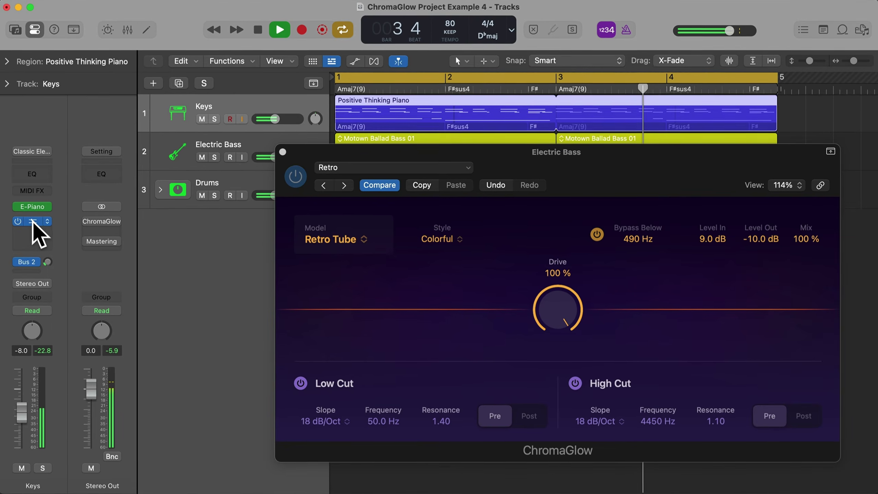
{"action": "left_click", "coordinate": [4, 213]}
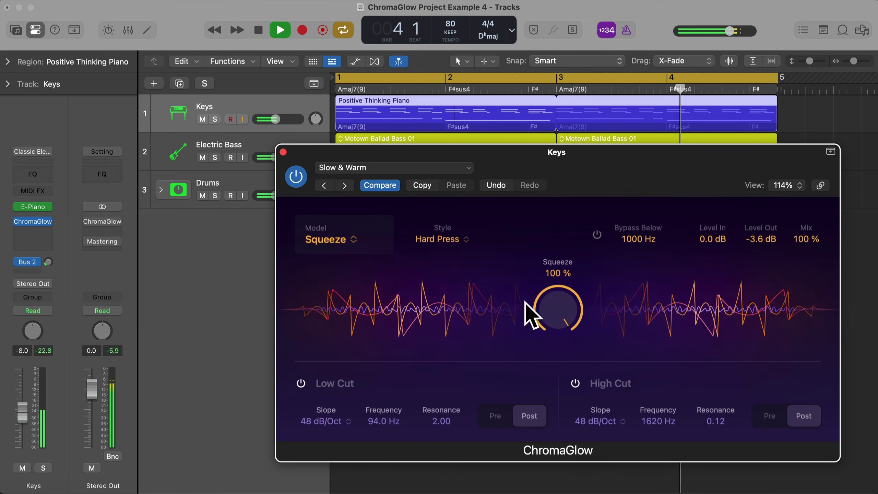
{"action": "left_click_drag", "start_coordinate": [535, 307], "coordinate": [558, 402]}
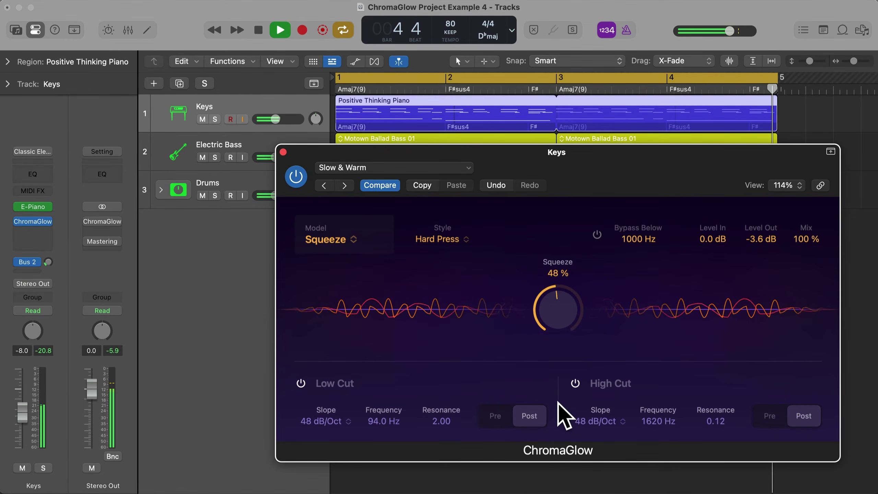
{"action": "left_click", "coordinate": [283, 153]}
- Reopen ChromaGlow on the Electric Bass, compare it bypassed and active in the full mix, and stop playback
{"action": "left_click", "coordinate": [259, 144]}
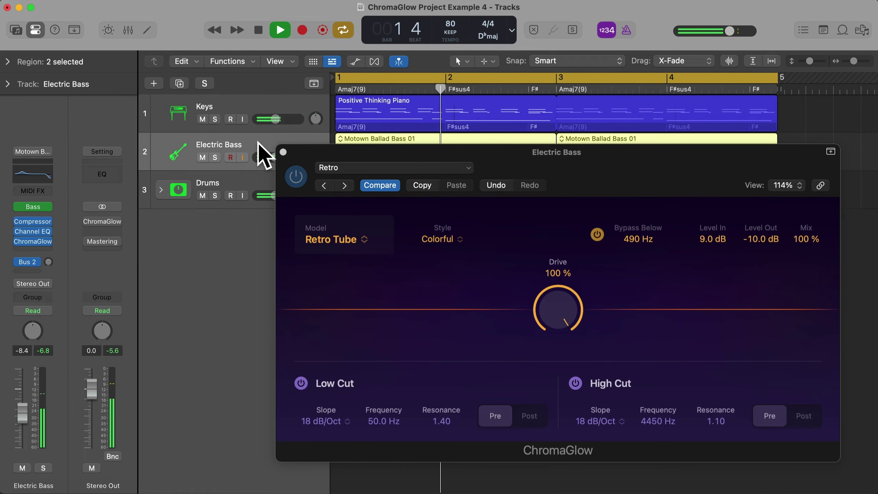
{"action": "left_click", "coordinate": [283, 151]}
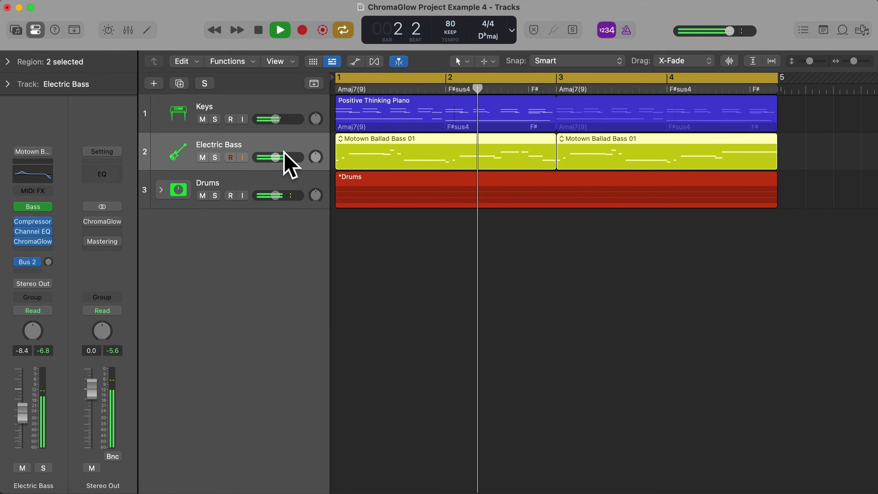
{"action": "left_click", "coordinate": [33, 242]}
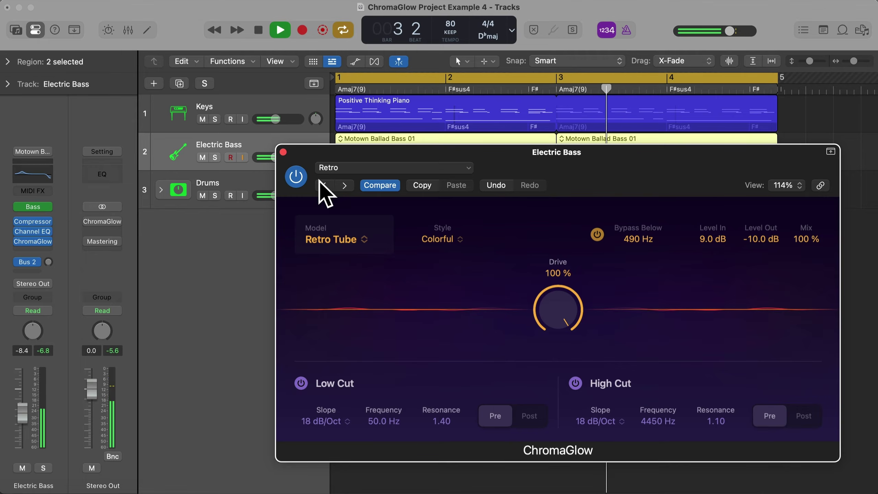
{"action": "left_click", "coordinate": [295, 181]}
{"action": "left_click", "coordinate": [296, 179]}
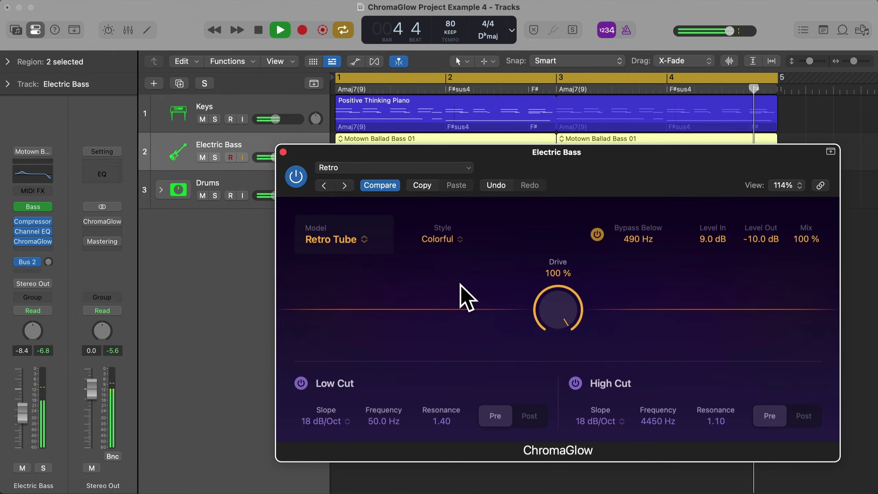
{"action": "key", "text": "space"}
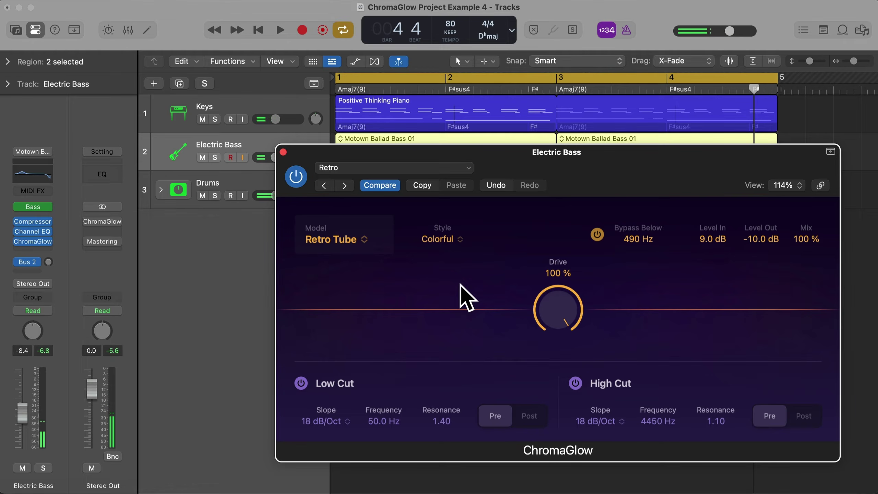
- Review the ChromaGlow settings on the Keys and close that plug-in
{"action": "left_click", "coordinate": [234, 104]}
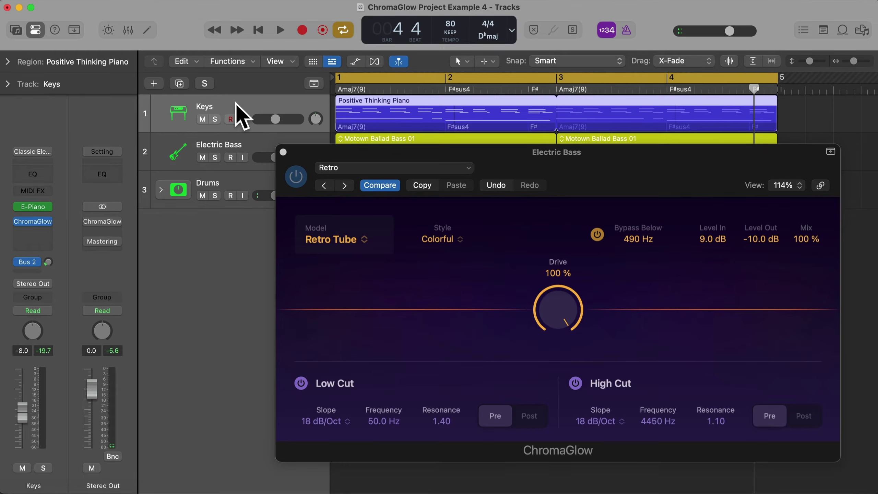
{"action": "left_click", "coordinate": [33, 222]}
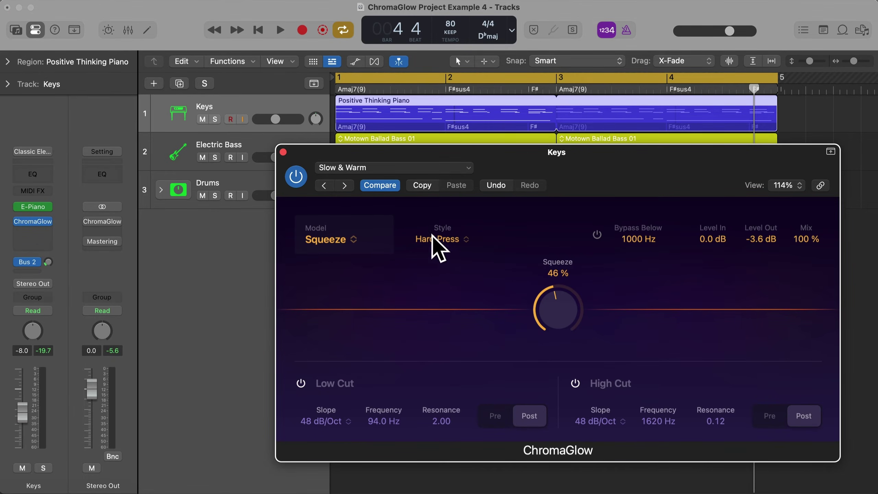
{"action": "left_click", "coordinate": [283, 152]}
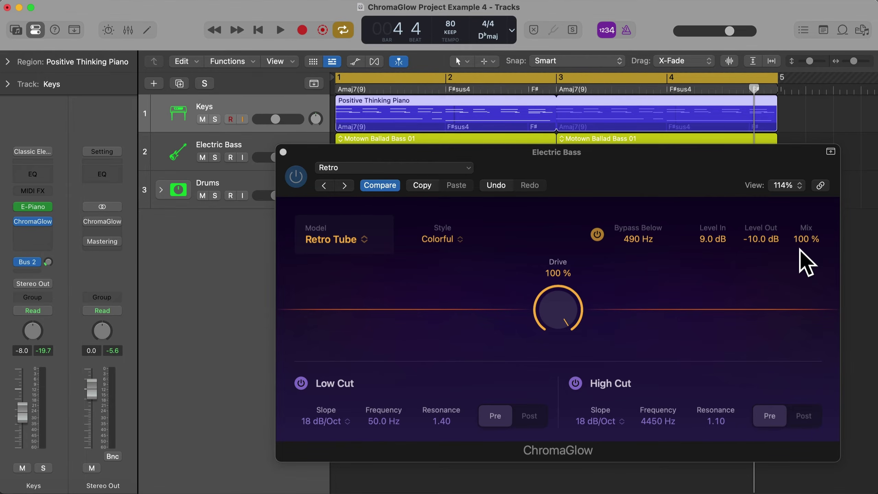
- Solo the bass and audition ChromaGlow's Mix at 50 % and 100 %, settle on 70 %, and stop playback
{"action": "left_click_drag", "start_coordinate": [801, 249], "coordinate": [796, 294]}
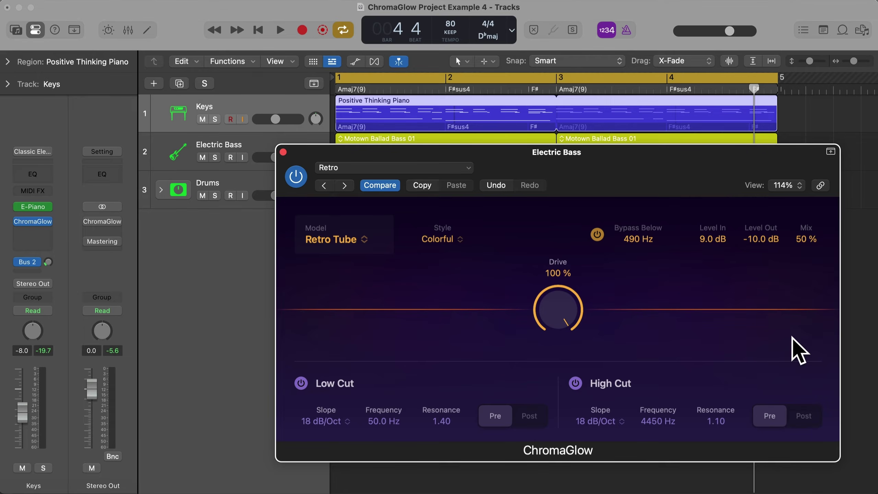
{"action": "key", "text": "Down"}
{"action": "key", "text": "s"}
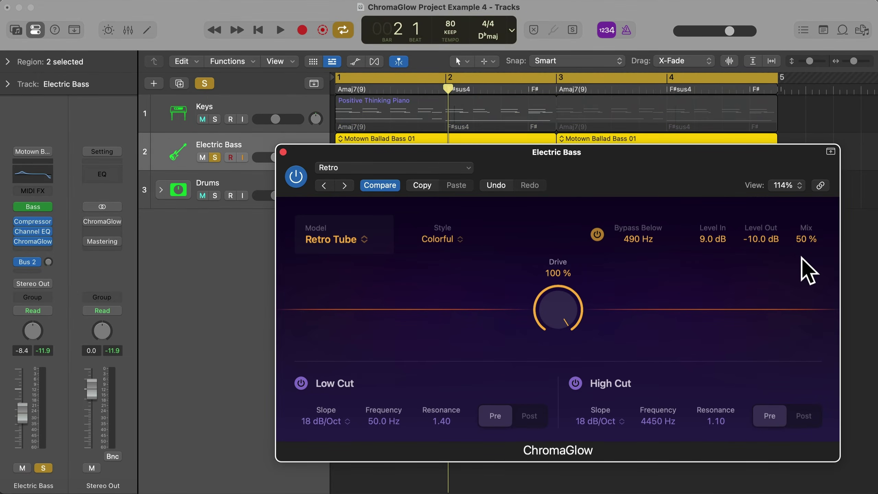
{"action": "key", "text": "space"}
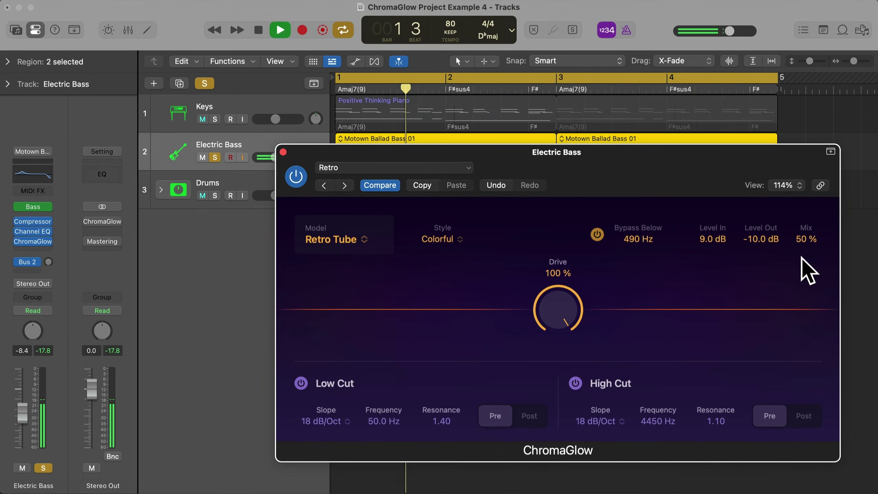
{"action": "left_click_drag", "start_coordinate": [806, 239], "coordinate": [800, 38]}
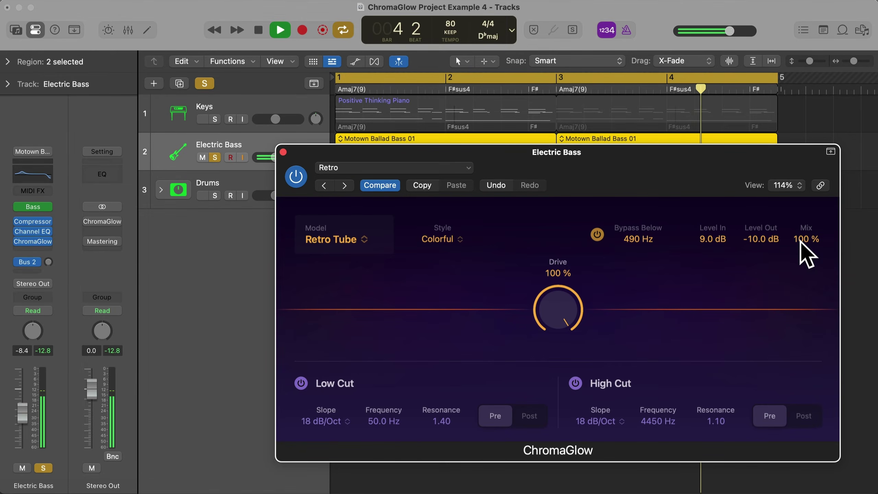
{"action": "left_click_drag", "start_coordinate": [800, 241], "coordinate": [804, 300]}
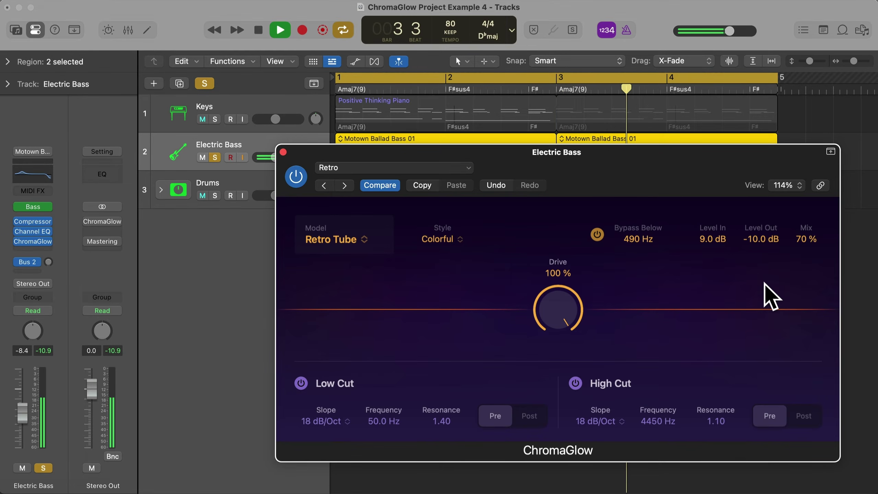
{"action": "key", "text": "space"}
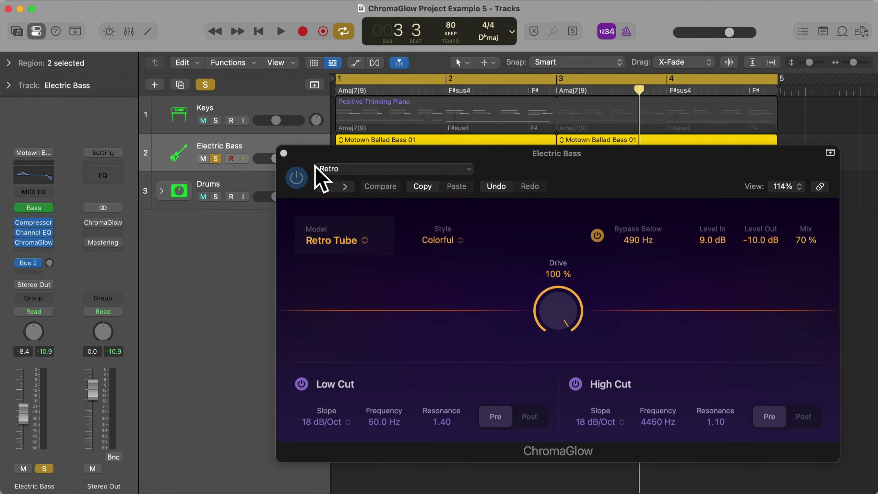
- Close the bass plug-in, unsolo the Electric Bass, and open ChromaGlow on the Keys
{"action": "left_click", "coordinate": [283, 153]}
{"action": "left_click", "coordinate": [216, 158]}
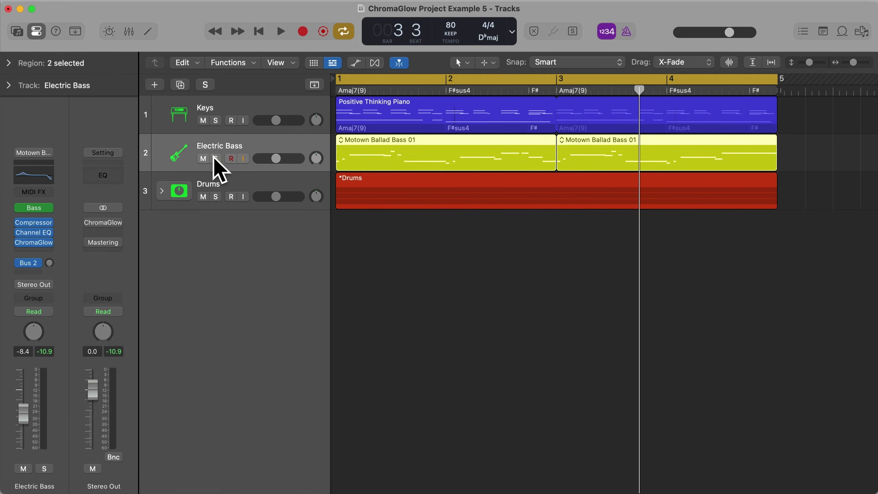
{"action": "left_click", "coordinate": [225, 115]}
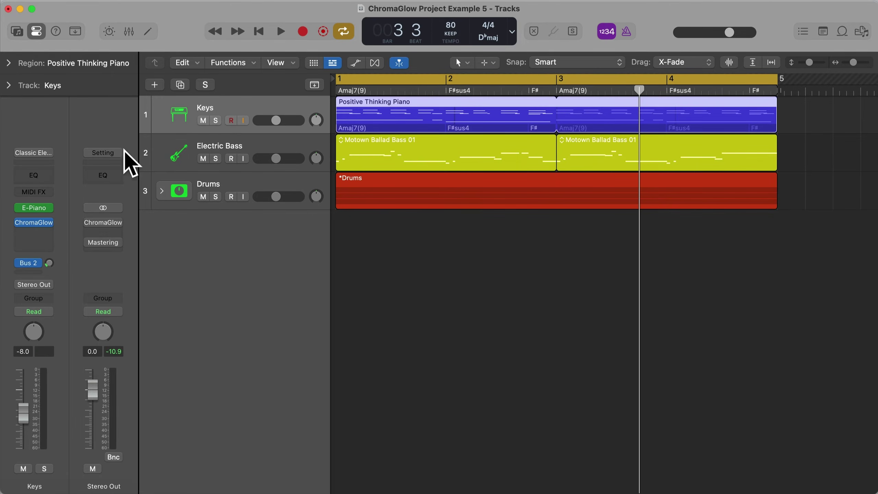
{"action": "left_click", "coordinate": [33, 223]}
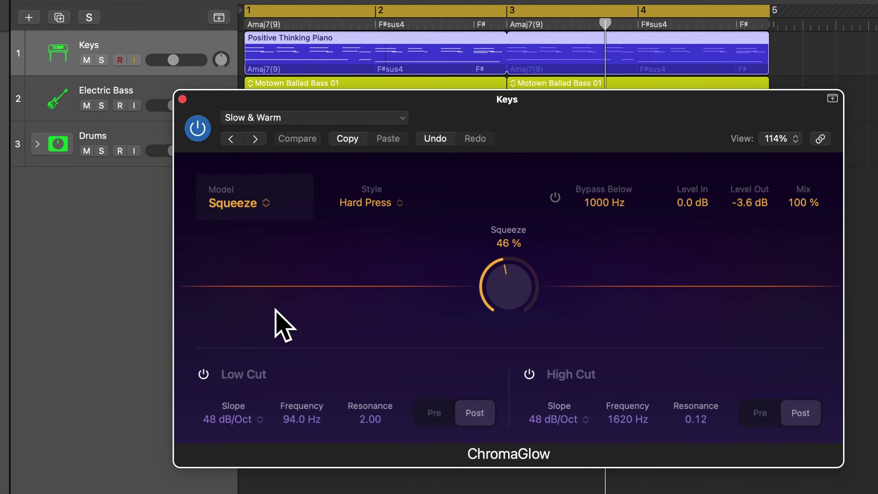
- Turn on the Keys' Low Cut filter, leave High Cut off, and solo the Keys track
{"action": "left_click", "coordinate": [204, 374]}
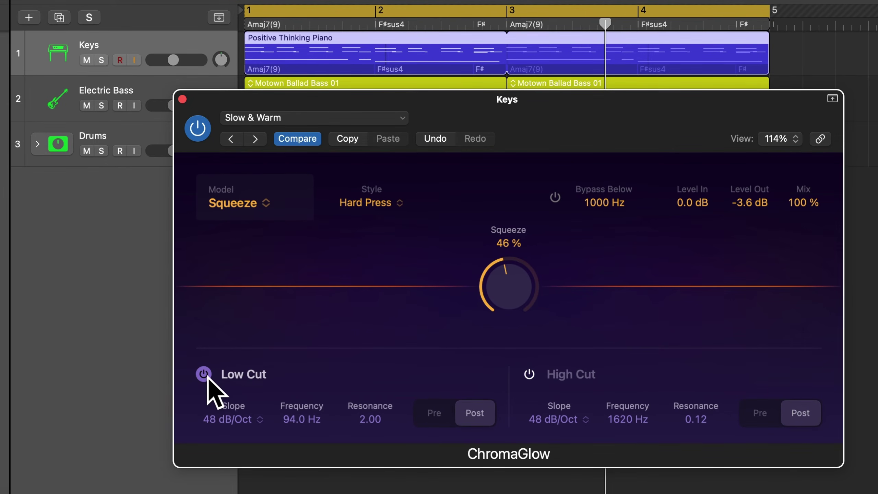
{"action": "left_click", "coordinate": [203, 374]}
{"action": "left_click", "coordinate": [529, 374]}
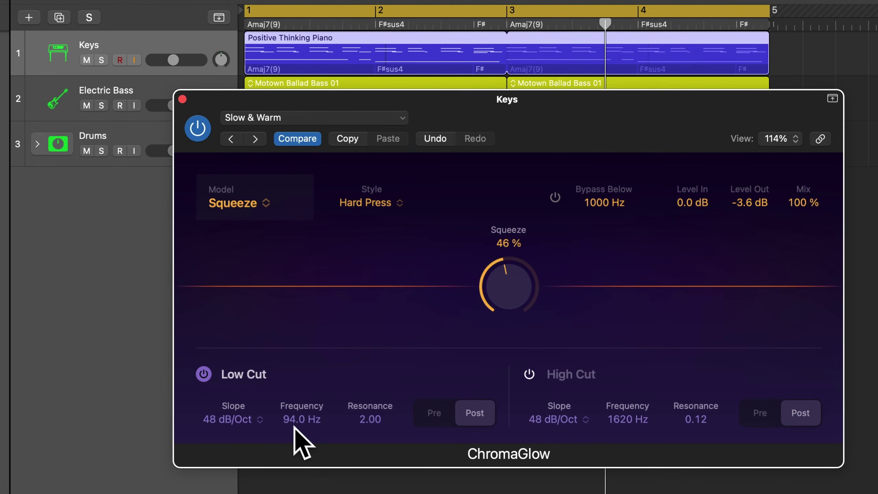
{"action": "key", "text": "s"}
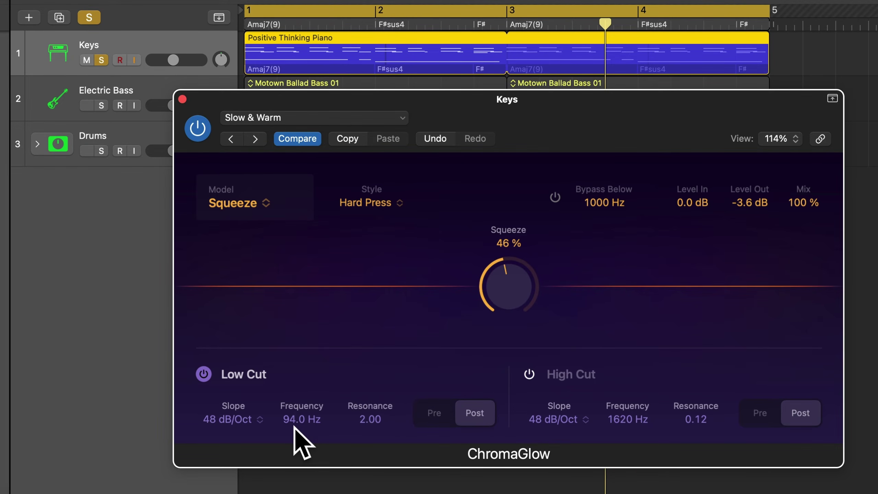
- Audition the Keys' Low Cut at 96 Hz, then set its slope to 6 dB/Oct and raise the frequency to 760 Hz during playback
{"action": "key", "text": "space"}
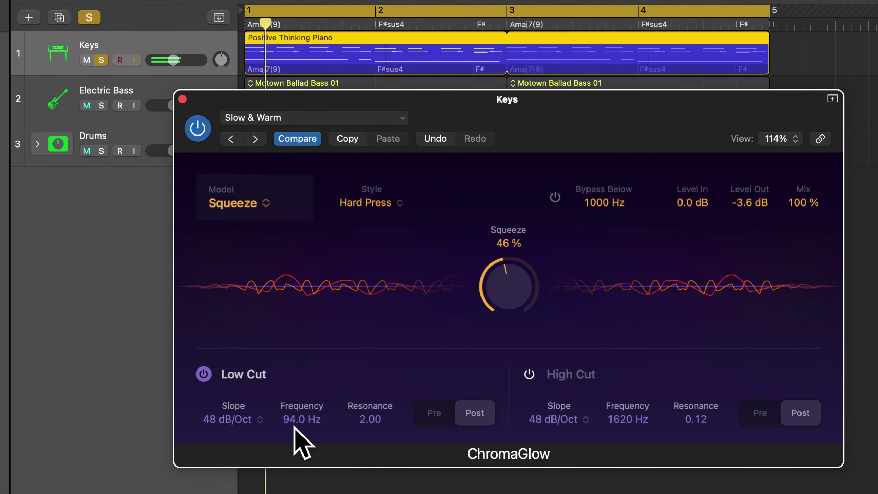
{"action": "mouse_move", "coordinate": [295, 426]}
{"action": "left_mouse_down"}
{"action": "mouse_move", "coordinate": [299, 324]}
{"action": "mouse_move", "coordinate": [298, 474]}
{"action": "mouse_move", "coordinate": [296, 375]}
{"action": "mouse_move", "coordinate": [293, 431]}
{"action": "mouse_move", "coordinate": [291, 419]}
{"action": "left_mouse_up"}
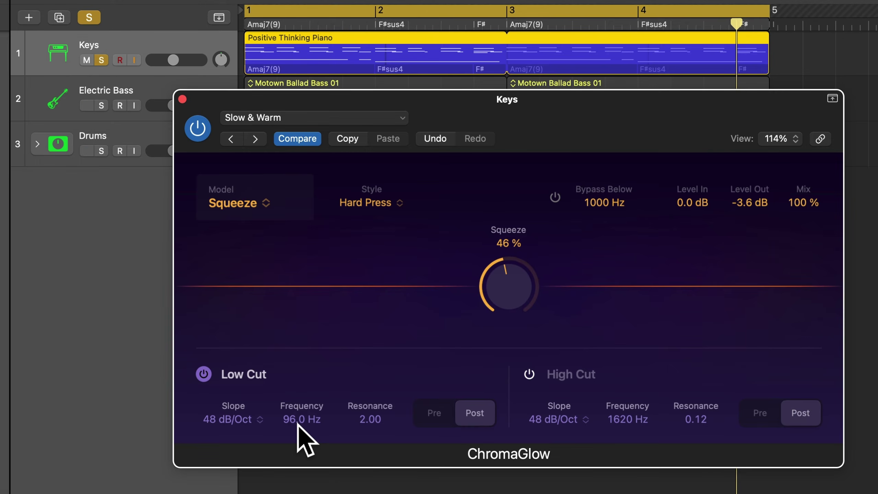
{"action": "left_click", "coordinate": [238, 419]}
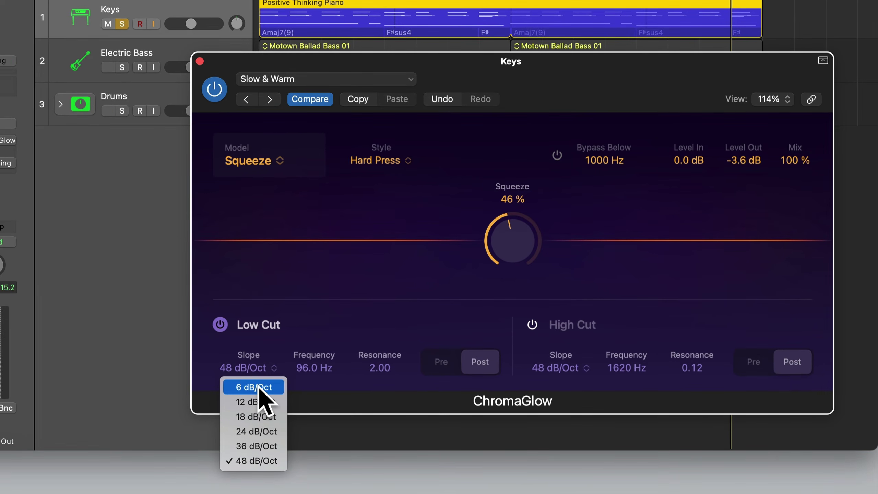
{"action": "left_click", "coordinate": [259, 388]}
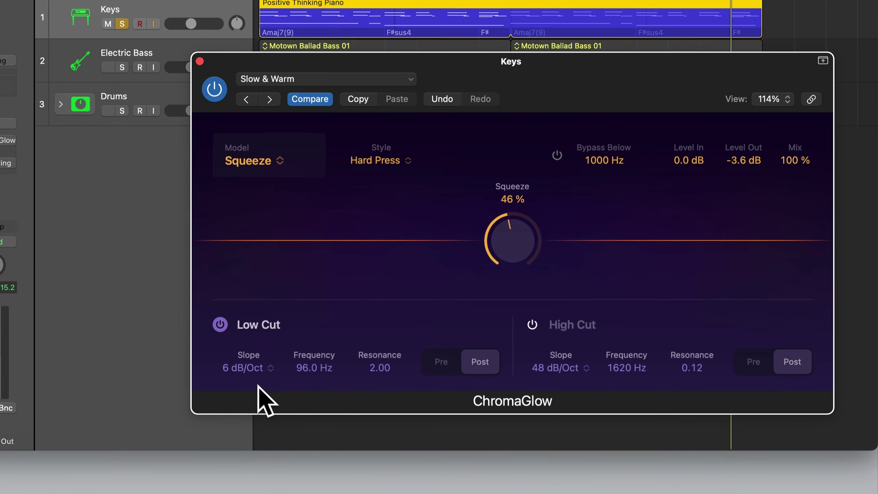
{"action": "key", "text": "space"}
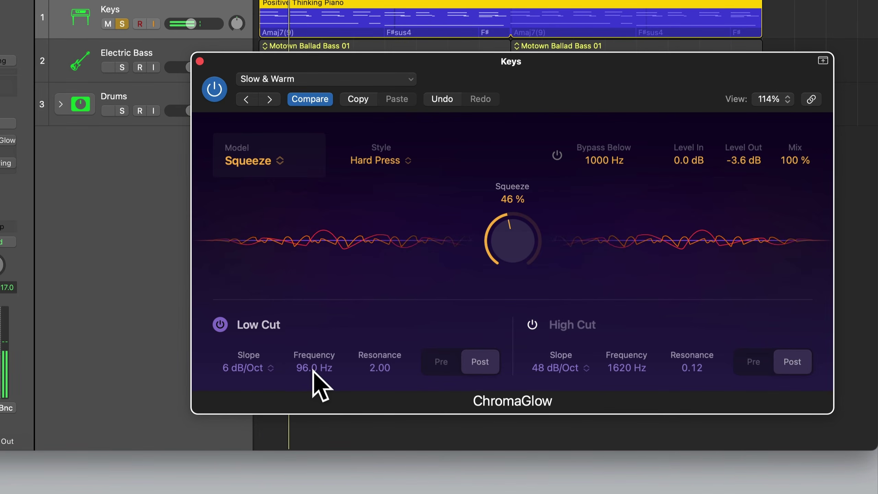
{"action": "left_click_drag", "start_coordinate": [313, 368], "coordinate": [315, 302]}
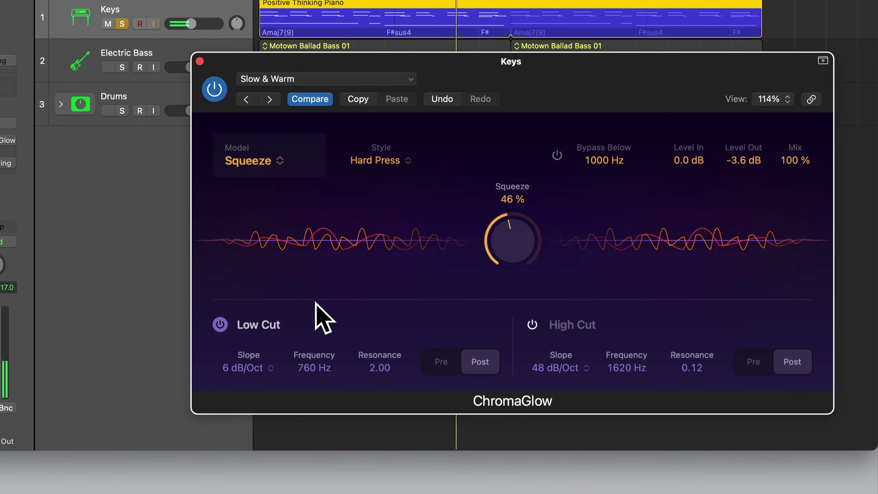
{"action": "key", "text": "space"}
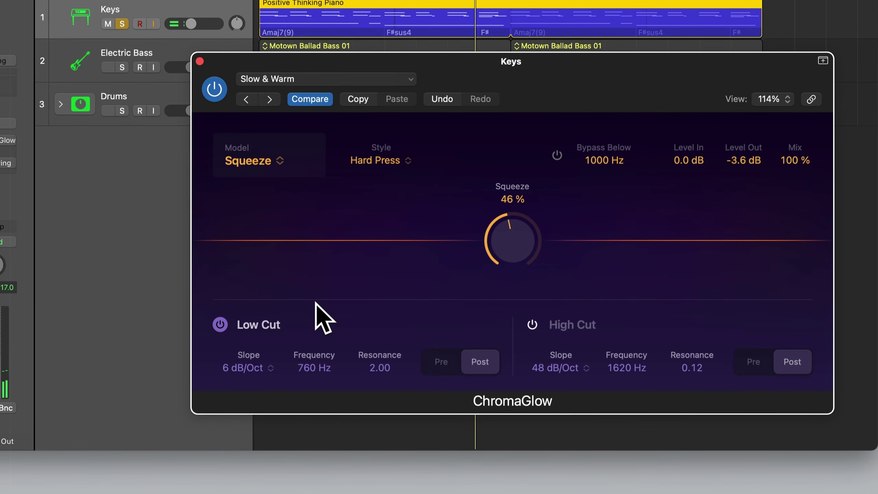
- Set the Keys' Low Cut slope to 48 dB/Oct and lower its frequency to 330 Hz during playback
{"action": "left_click", "coordinate": [255, 368]}
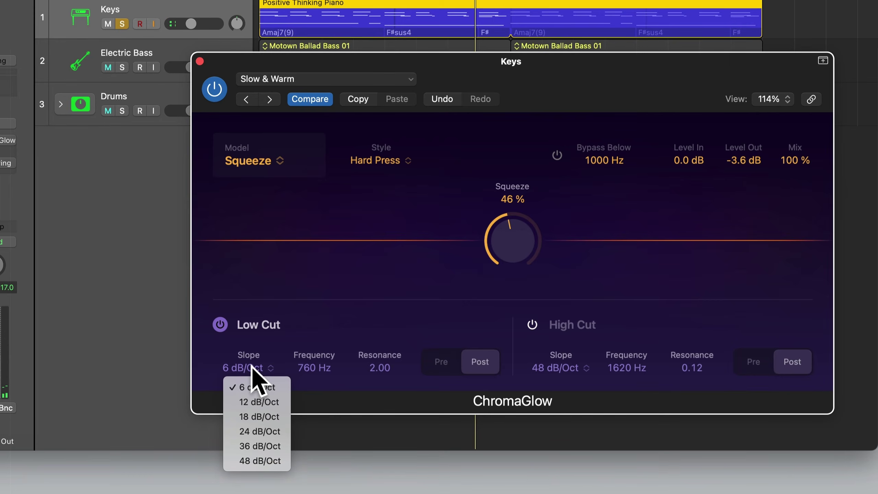
{"action": "left_click", "coordinate": [252, 461]}
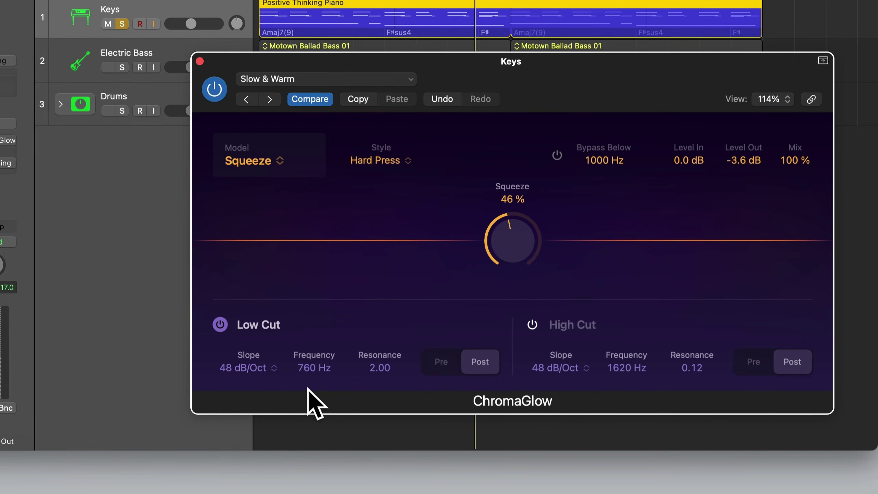
{"action": "key", "text": "space"}
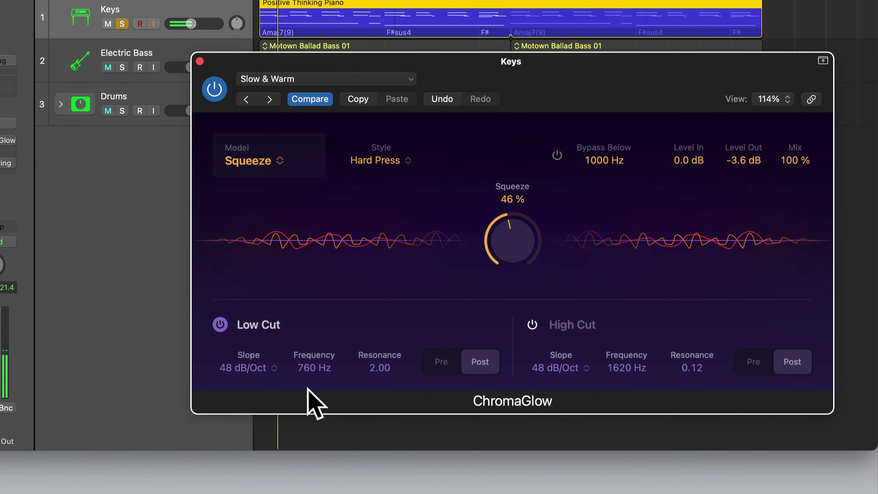
{"action": "left_click_drag", "start_coordinate": [312, 368], "coordinate": [308, 397]}
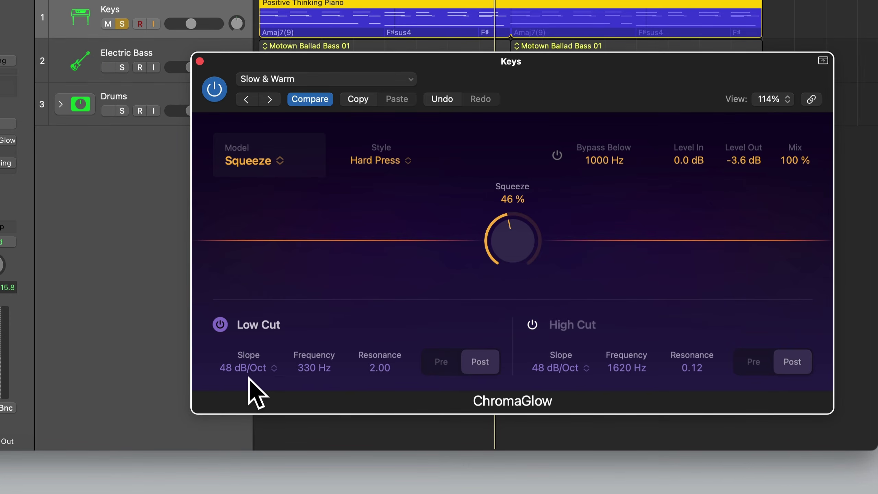
{"action": "left_click", "coordinate": [251, 367]}
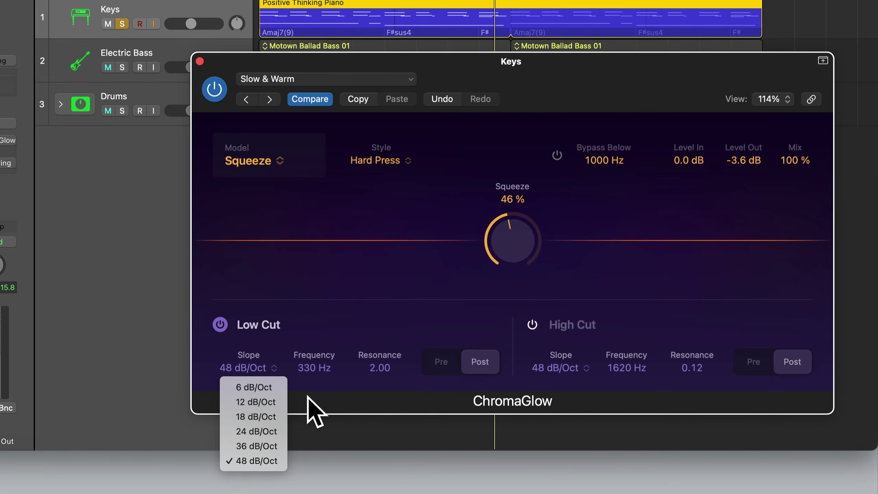
{"action": "left_click", "coordinate": [320, 387]}
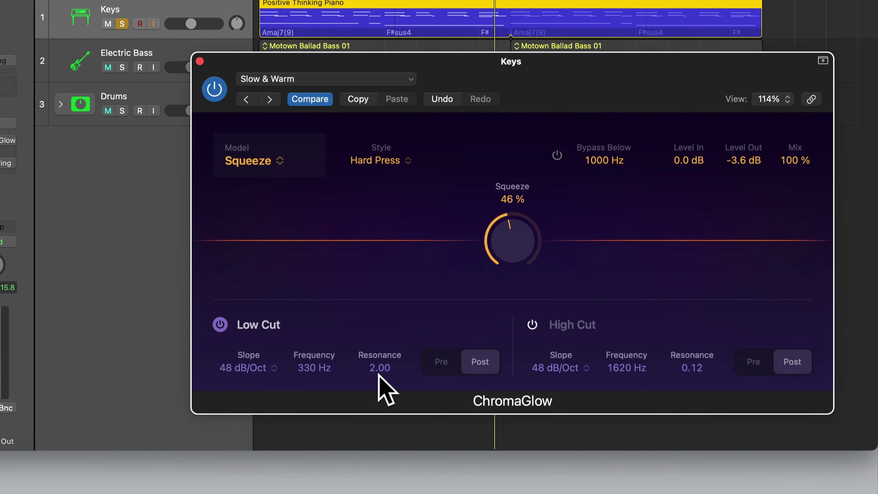
- Close the Keys plug-in, unsolo that track, and open ChromaGlow on the Electric Bass with Mix set to 100 %
{"action": "left_click", "coordinate": [200, 61]}
{"action": "left_click", "coordinate": [123, 24]}
{"action": "left_click", "coordinate": [133, 59]}
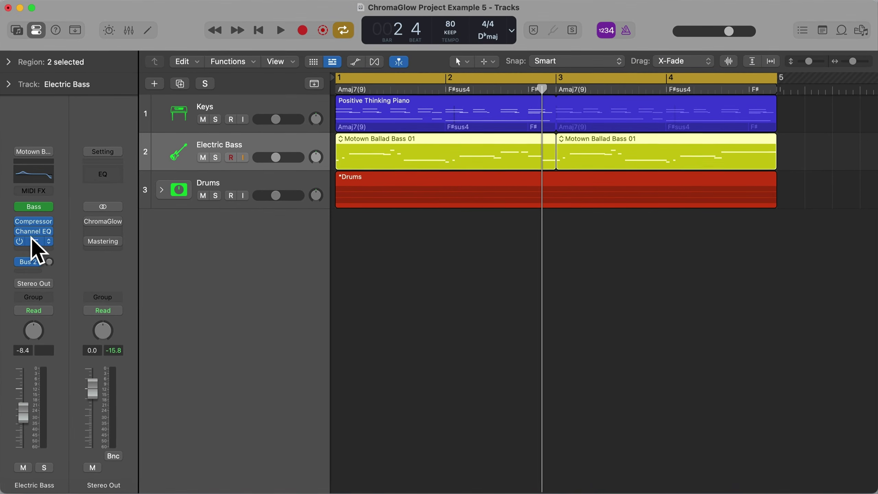
{"action": "left_click", "coordinate": [34, 241]}
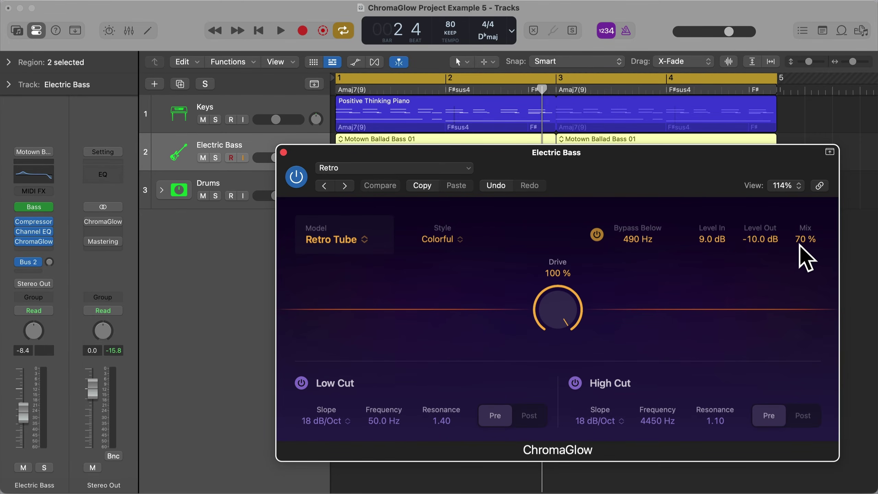
{"action": "left_click_drag", "start_coordinate": [803, 239], "coordinate": [802, 170]}
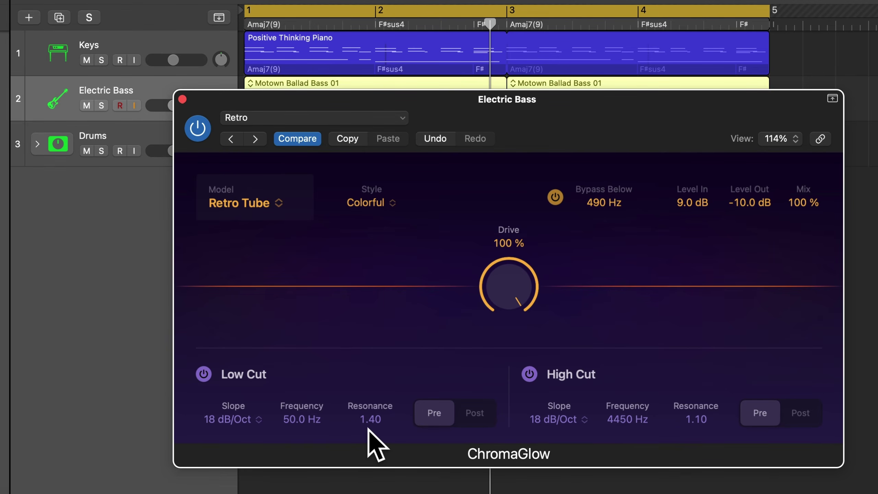
- Solo the bass and, during playback, adjust its Low Cut to a 60 Hz frequency with 4.30 resonance
{"action": "key", "text": "s"}
{"action": "key", "text": "space"}
{"action": "left_click_drag", "start_coordinate": [369, 428], "coordinate": [374, 364]}
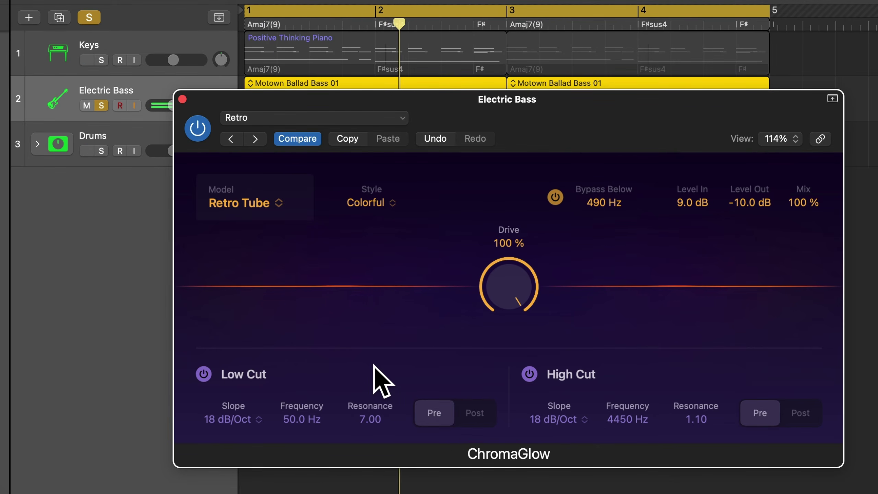
{"action": "left_click_drag", "start_coordinate": [310, 418], "coordinate": [308, 397]}
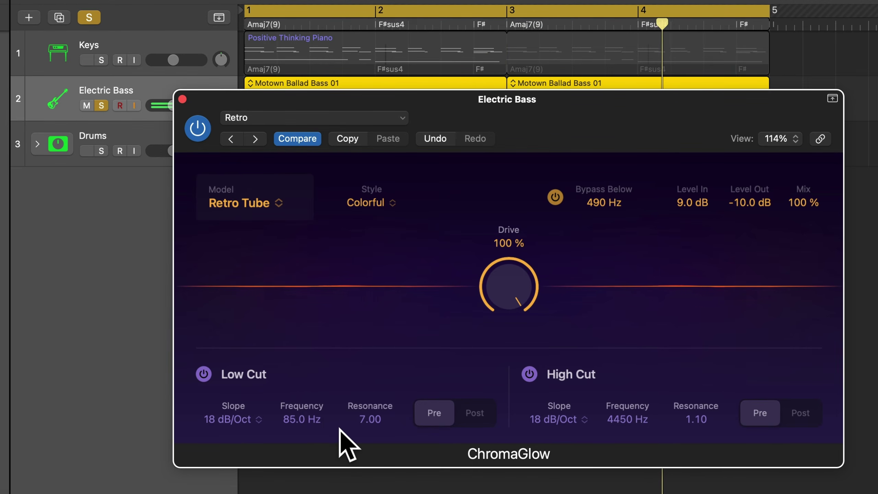
{"action": "left_click_drag", "start_coordinate": [308, 423], "coordinate": [368, 448]}
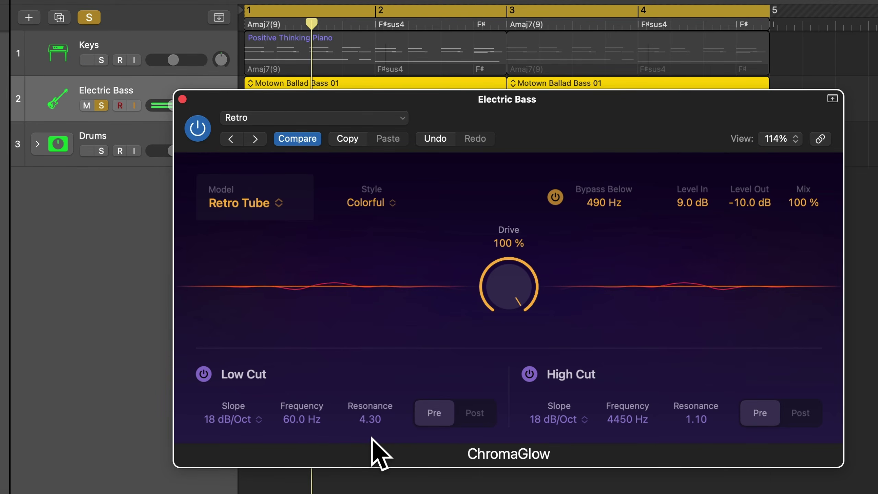
- Compare the bass with the Low Cut filter off and on, and leave it on
{"action": "left_click", "coordinate": [204, 375]}
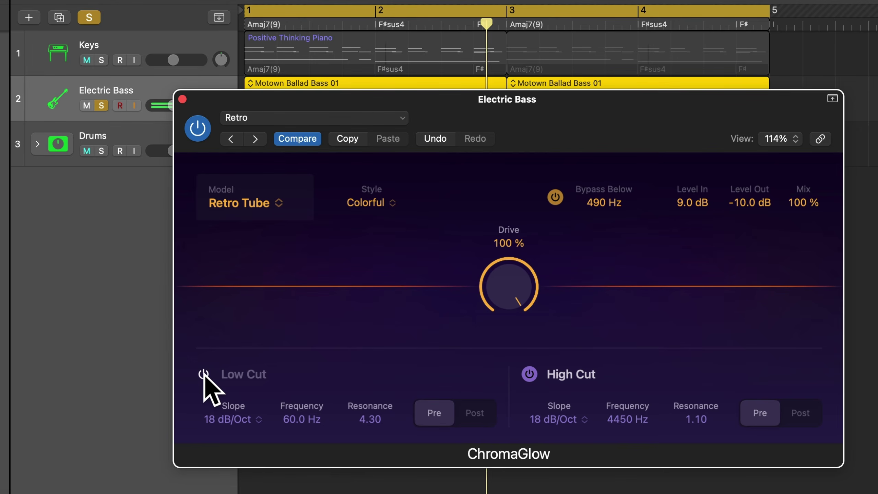
{"action": "left_click", "coordinate": [204, 374]}
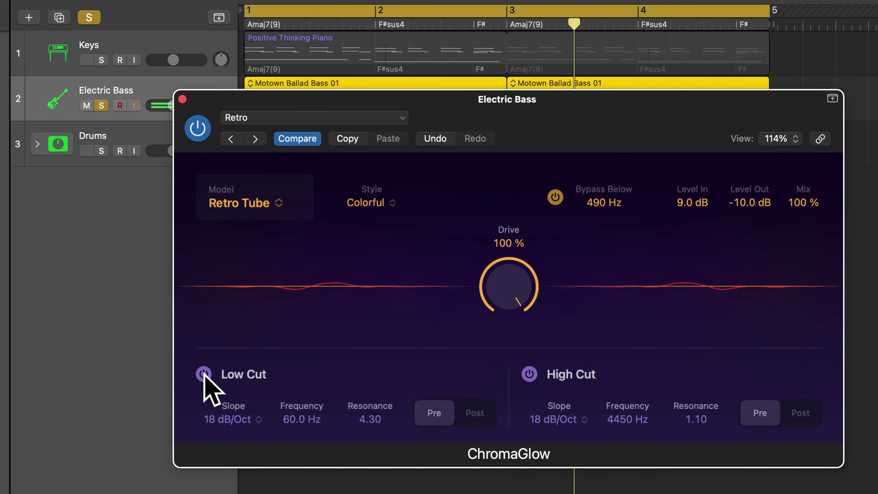
{"action": "left_click", "coordinate": [204, 374]}
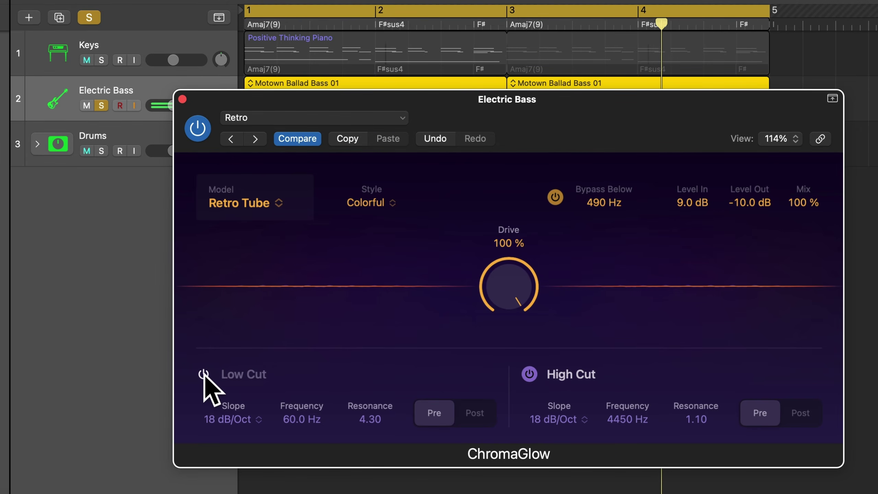
{"action": "left_click", "coordinate": [204, 374]}
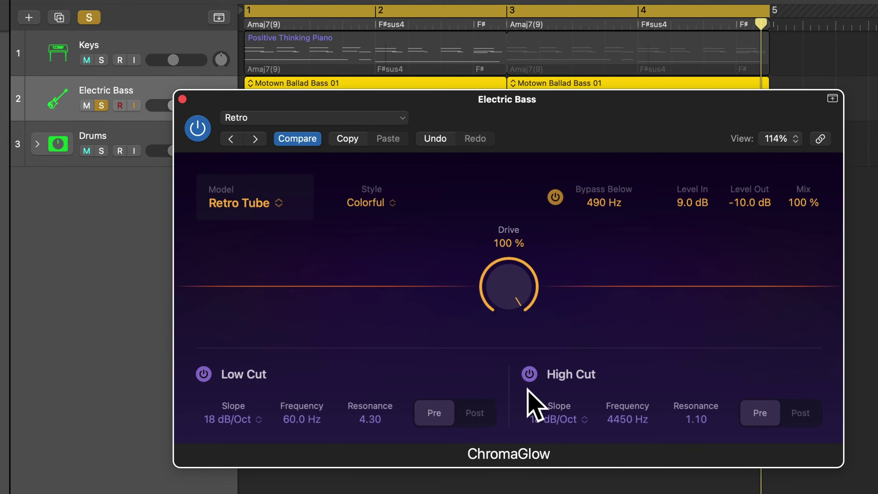
- Close the bass plug-in, unsolo the Electric Bass, and open ChromaGlow on the Drums
{"action": "left_click", "coordinate": [182, 100]}
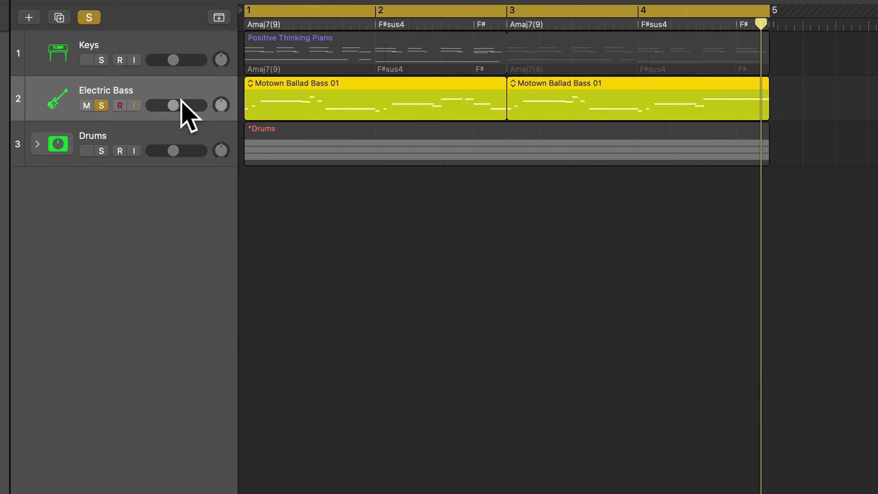
{"action": "left_click", "coordinate": [101, 105]}
{"action": "left_click", "coordinate": [132, 136]}
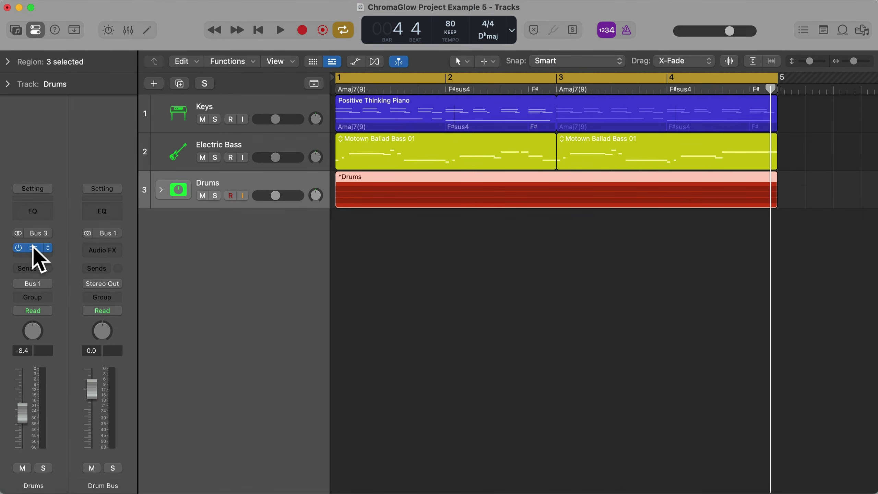
{"action": "left_click", "coordinate": [33, 248]}
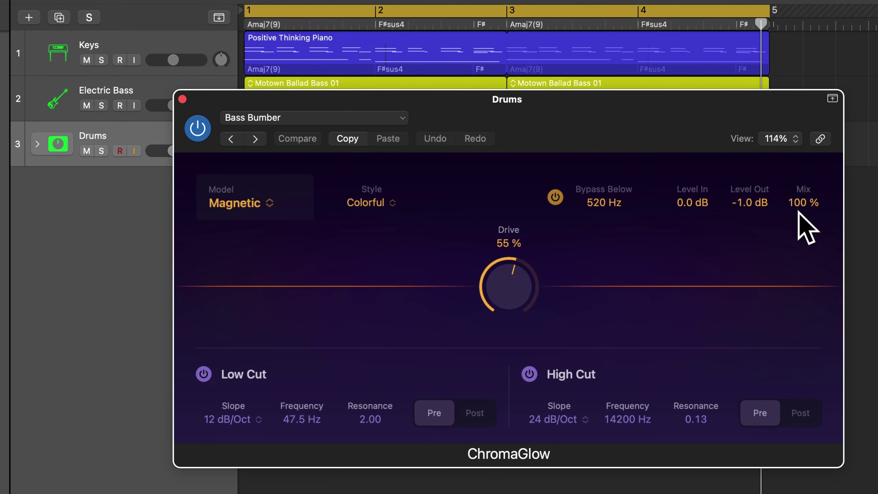
- Solo the drums and, during playback, try the High Cut at 1560 Hz and 11600 Hz with 0.83 resonance, comparing it off and on
{"action": "key", "text": "s"}
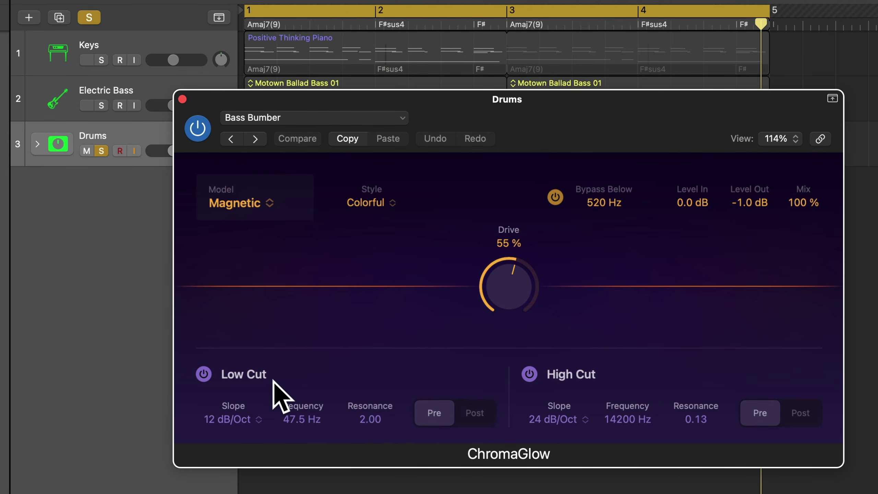
{"action": "key", "text": "space"}
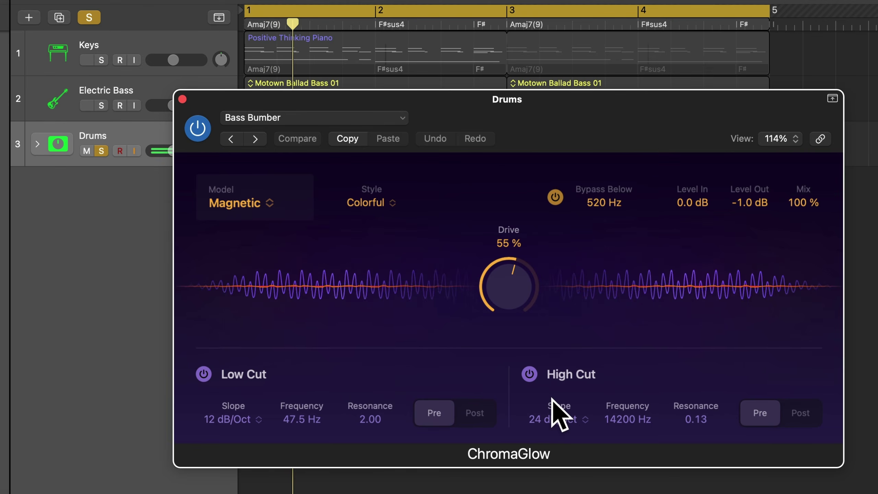
{"action": "left_click_drag", "start_coordinate": [627, 420], "coordinate": [629, 477]}
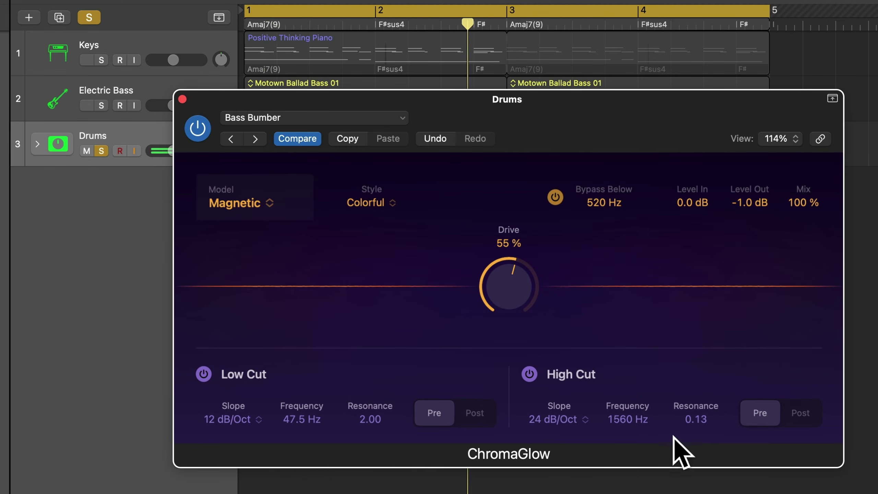
{"action": "left_click_drag", "start_coordinate": [704, 420], "coordinate": [702, 356]}
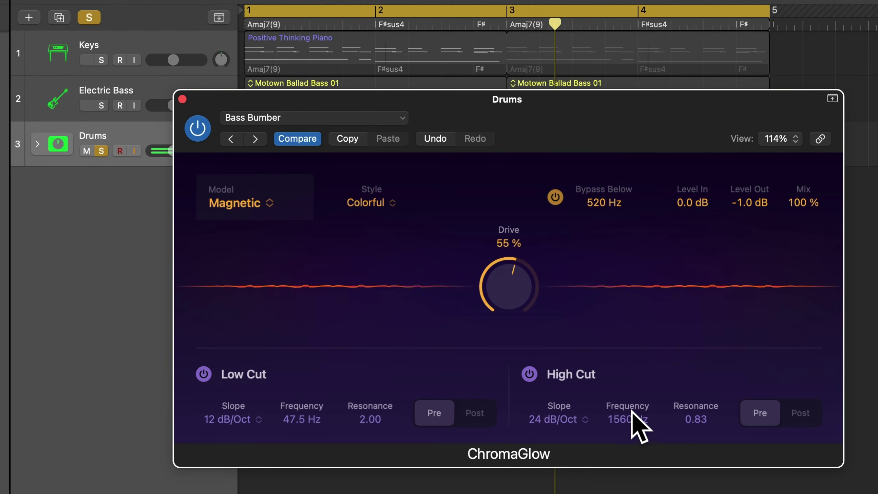
{"action": "left_click_drag", "start_coordinate": [629, 413], "coordinate": [637, 358]}
{"action": "left_click", "coordinate": [529, 374]}
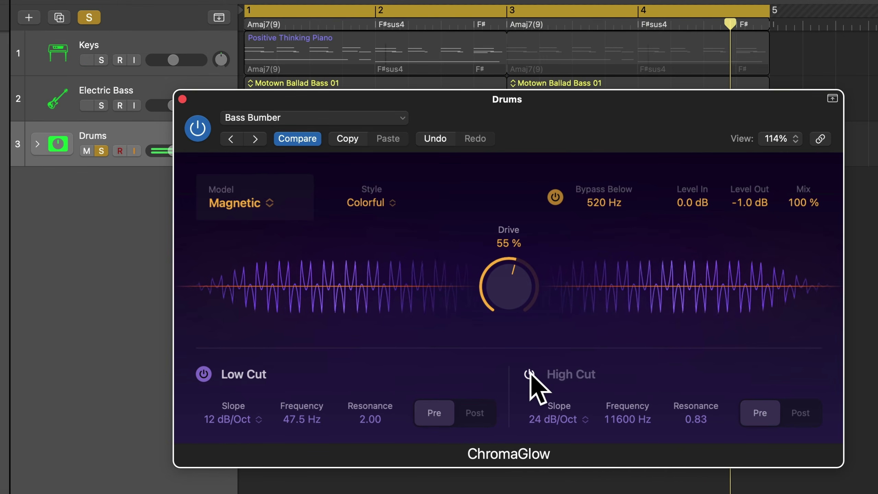
{"action": "left_click", "coordinate": [530, 374]}
- Set the Drums' High Cut to 6500 Hz with 4.80 resonance and compare the filter off and on
{"action": "left_click_drag", "start_coordinate": [619, 419], "coordinate": [626, 437]}
{"action": "left_click_drag", "start_coordinate": [699, 419], "coordinate": [702, 372]}
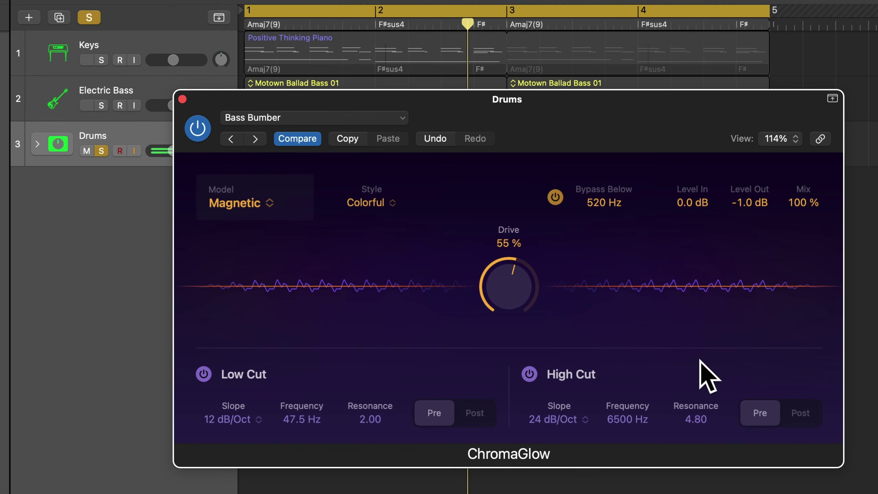
{"action": "left_click", "coordinate": [530, 374]}
{"action": "left_click", "coordinate": [528, 373]}
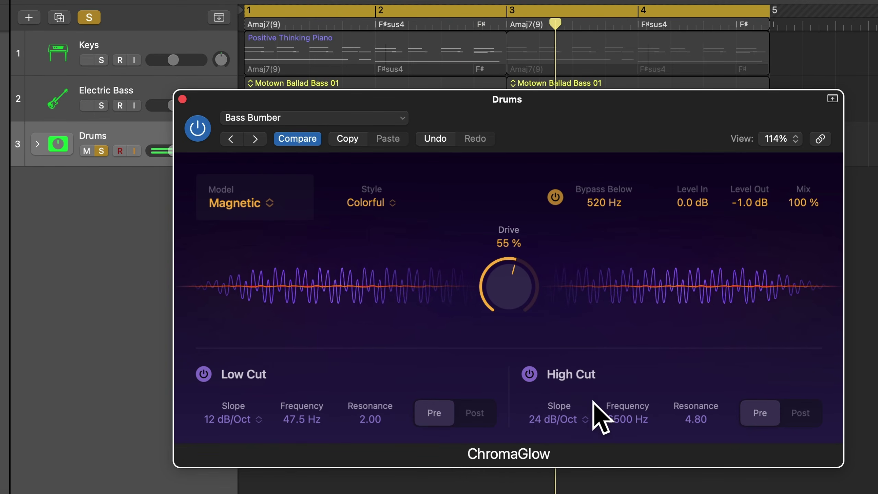
- Raise the Drums' High Cut frequency to 9000 Hz and compare the filter off and on, leaving it on
{"action": "mouse_move", "coordinate": [622, 416]}
{"action": "left_mouse_down"}
{"action": "mouse_move", "coordinate": [625, 398]}
{"action": "mouse_move", "coordinate": [623, 407]}
{"action": "left_mouse_up"}
{"action": "left_click", "coordinate": [531, 373]}
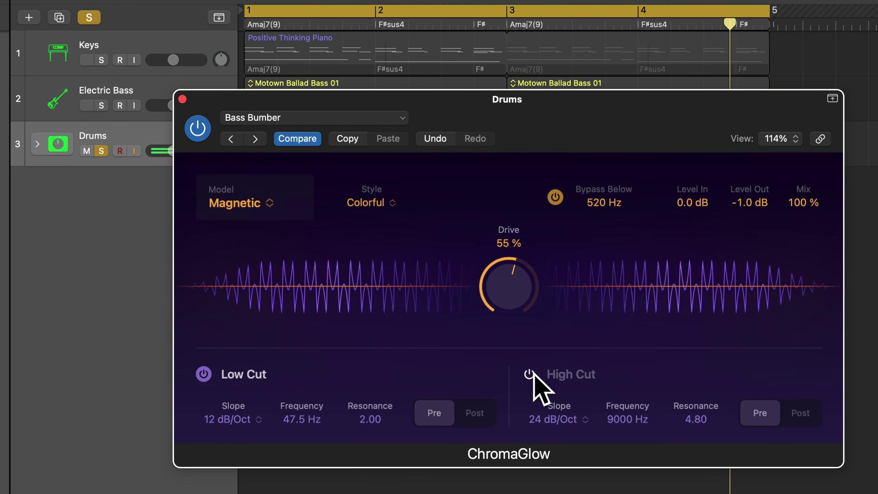
{"action": "left_click", "coordinate": [531, 374]}
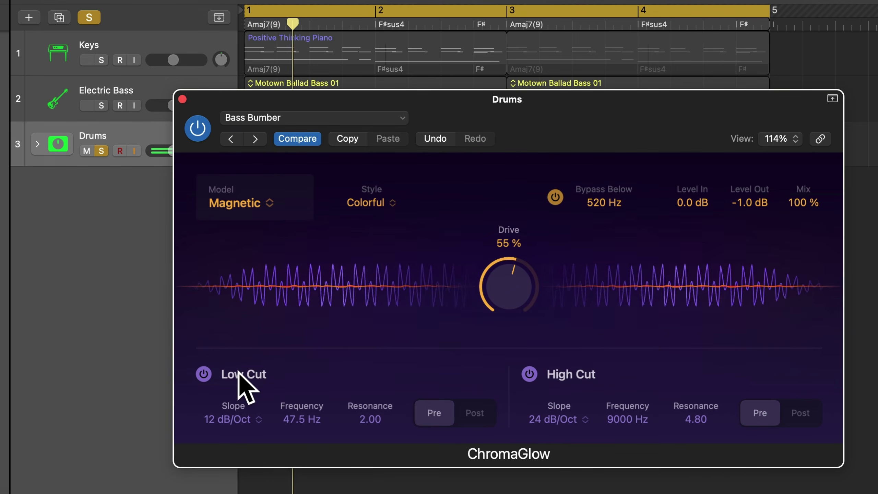
- Raise the Drums' Low Cut resonance to 7.30 and compare the filter off and on
{"action": "left_click_drag", "start_coordinate": [365, 418], "coordinate": [367, 371]}
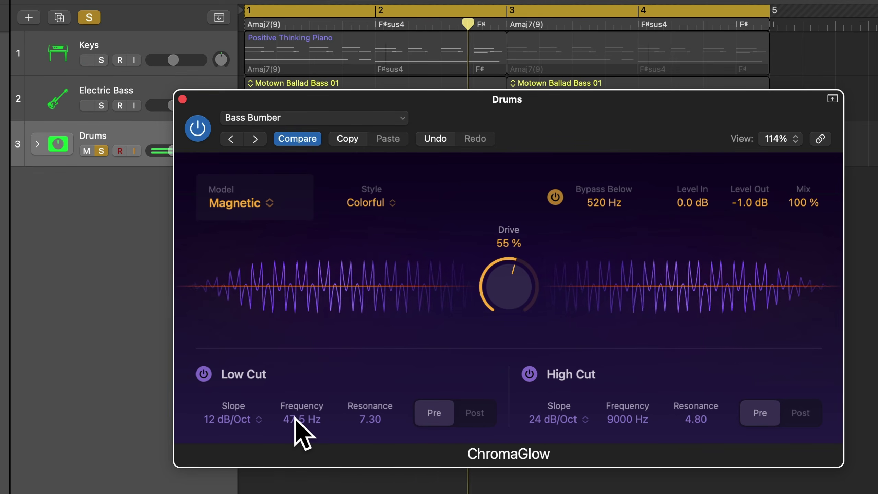
{"action": "left_click", "coordinate": [204, 374]}
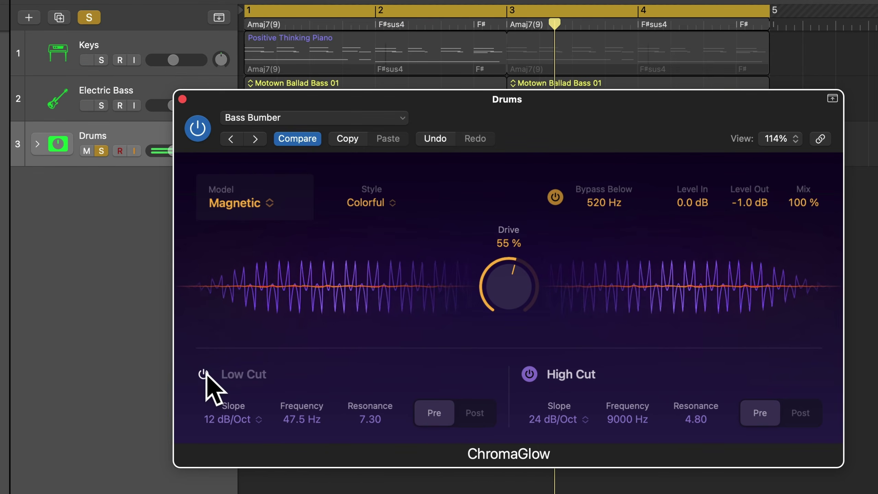
{"action": "left_click", "coordinate": [204, 374]}
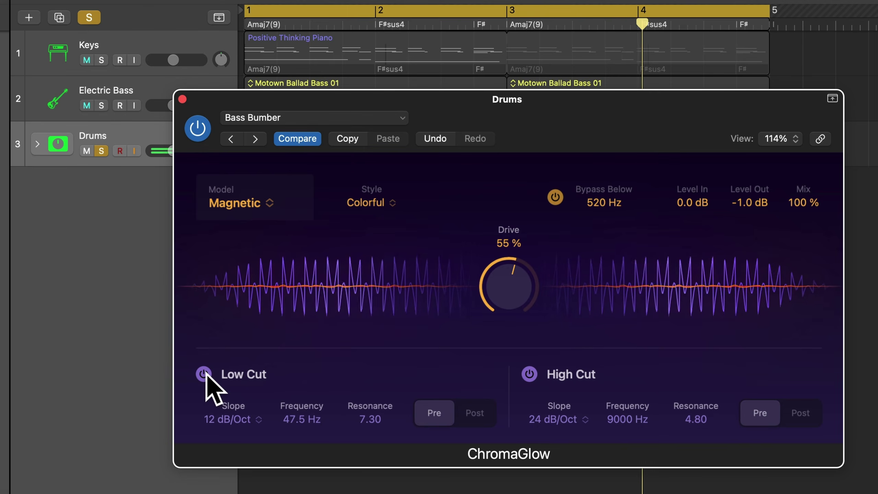
- Set the Drums' Low Cut to 32.0 Hz with 2.90 resonance and compare the filter off and on
{"action": "left_click_drag", "start_coordinate": [296, 414], "coordinate": [295, 429]}
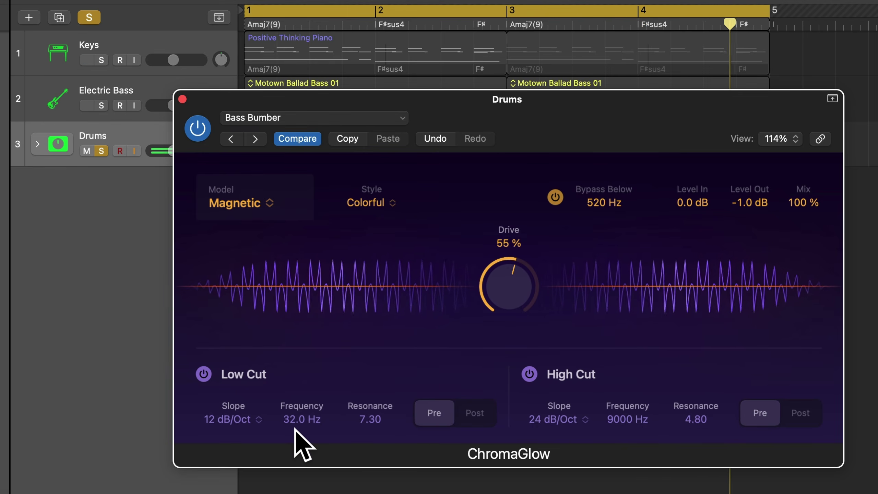
{"action": "left_click_drag", "start_coordinate": [362, 418], "coordinate": [369, 448]}
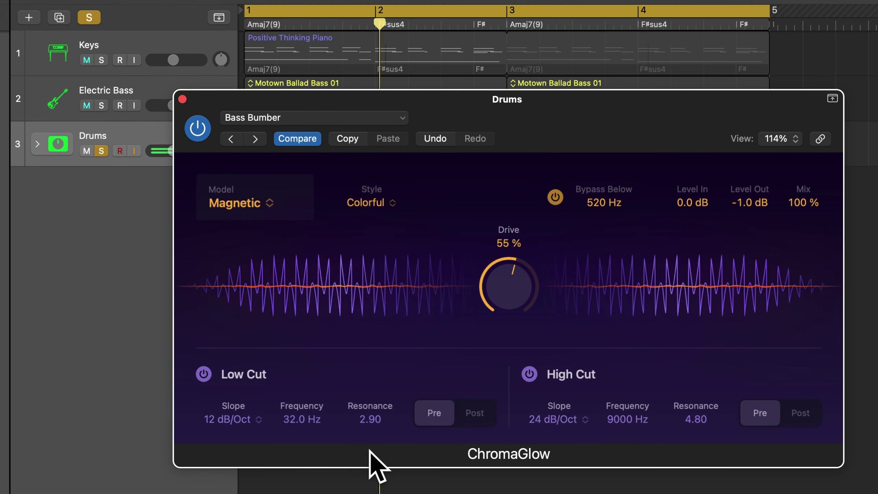
{"action": "left_click", "coordinate": [204, 374]}
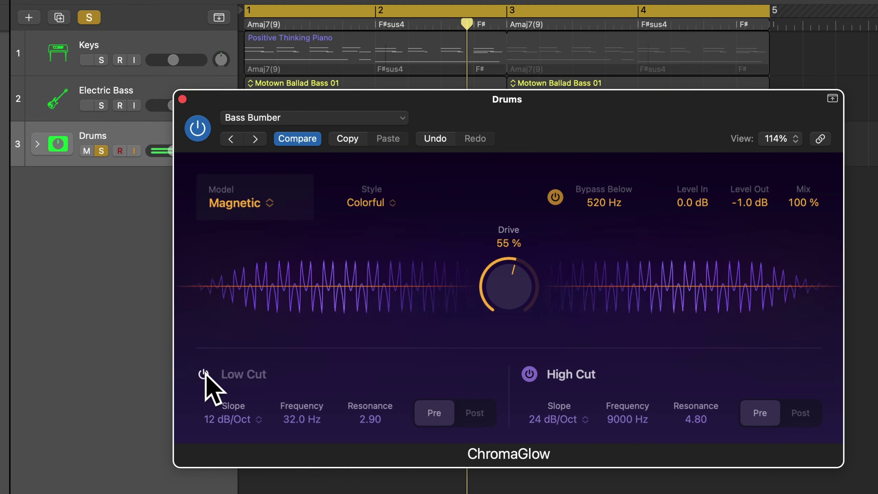
{"action": "left_click", "coordinate": [204, 374]}
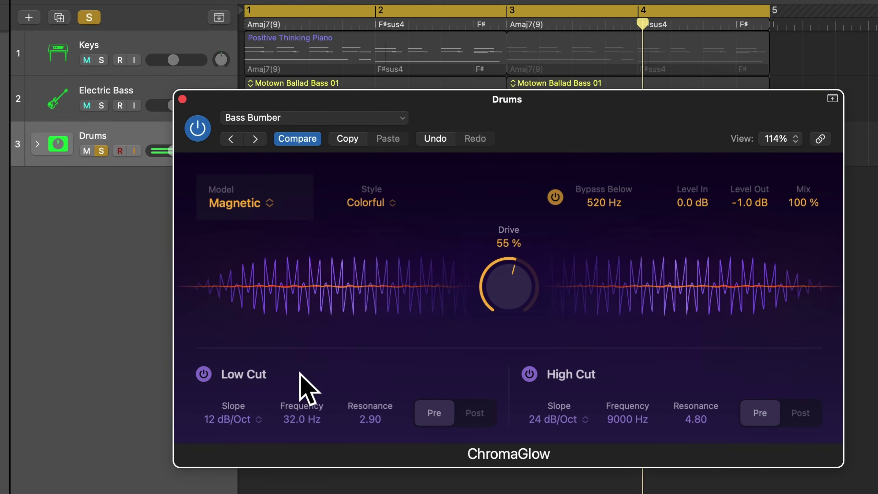
- Try the Drums' Low Cut resonance at 1.40, settle on 2.00, and compare the Low Cut and High Cut off and on
{"action": "left_click_drag", "start_coordinate": [364, 413], "coordinate": [370, 461]}
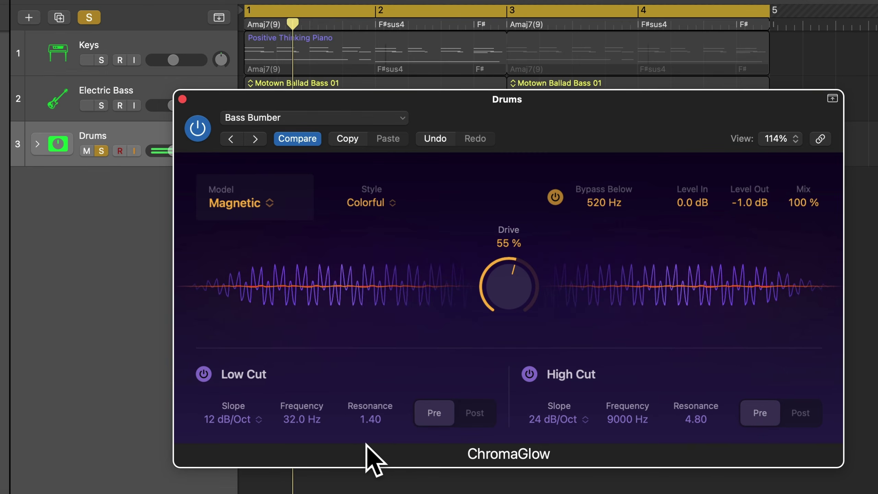
{"action": "left_click", "coordinate": [204, 374]}
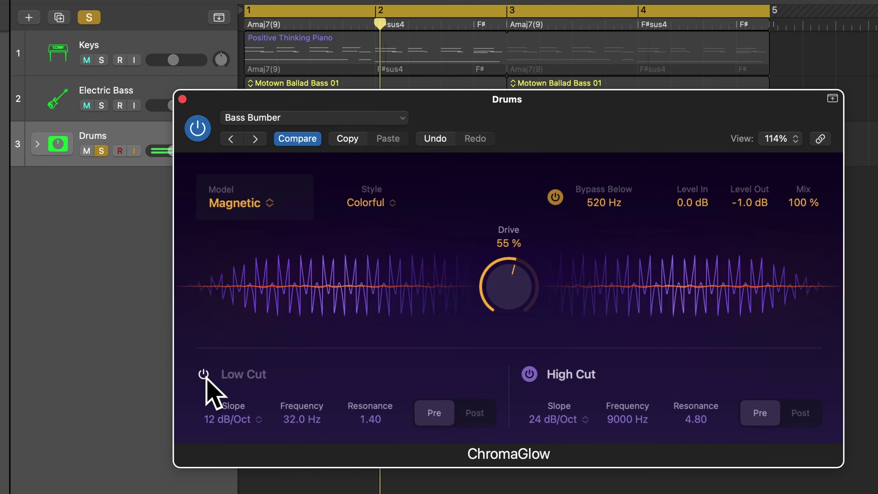
{"action": "left_click", "coordinate": [204, 374]}
{"action": "left_click_drag", "start_coordinate": [360, 417], "coordinate": [372, 413]}
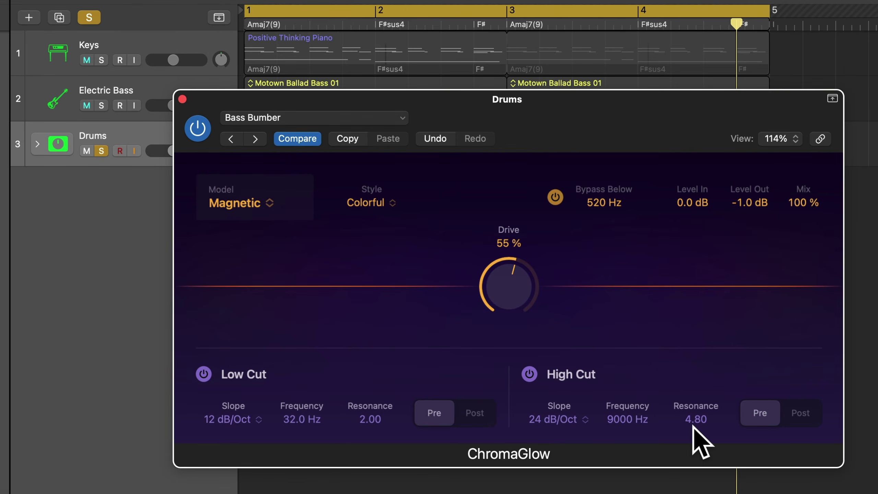
{"action": "left_click", "coordinate": [532, 374]}
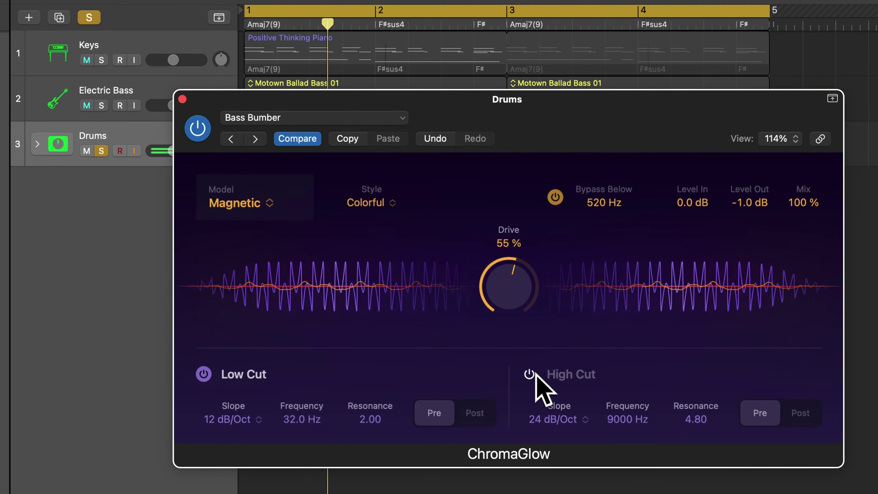
{"action": "left_click", "coordinate": [533, 374]}
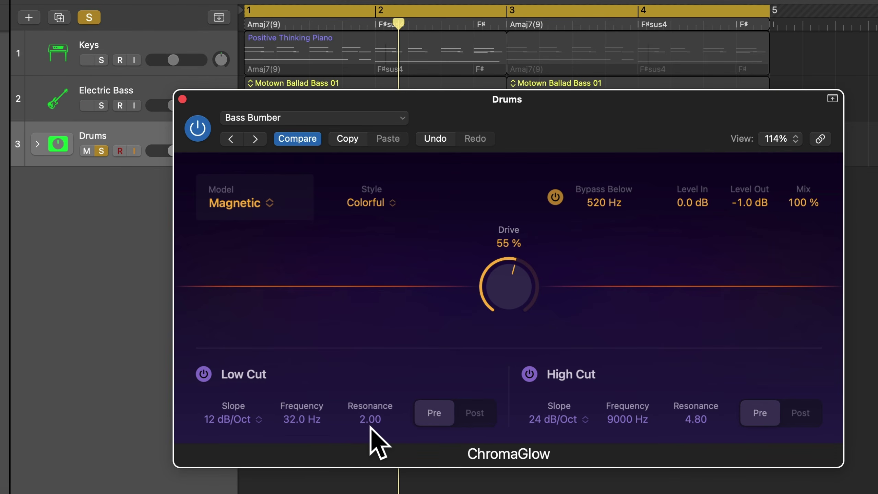
- During playback, try the Drums' Low Cut slope at 48 and 6 dB/Oct, ending at 48 dB/Oct
{"action": "key", "text": "space"}
{"action": "left_click", "coordinate": [247, 419]}
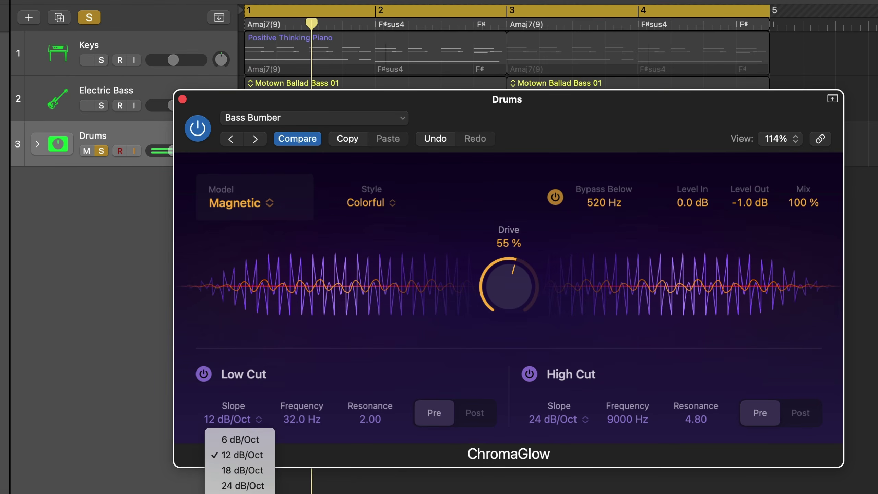
{"action": "left_click", "coordinate": [243, 493]}
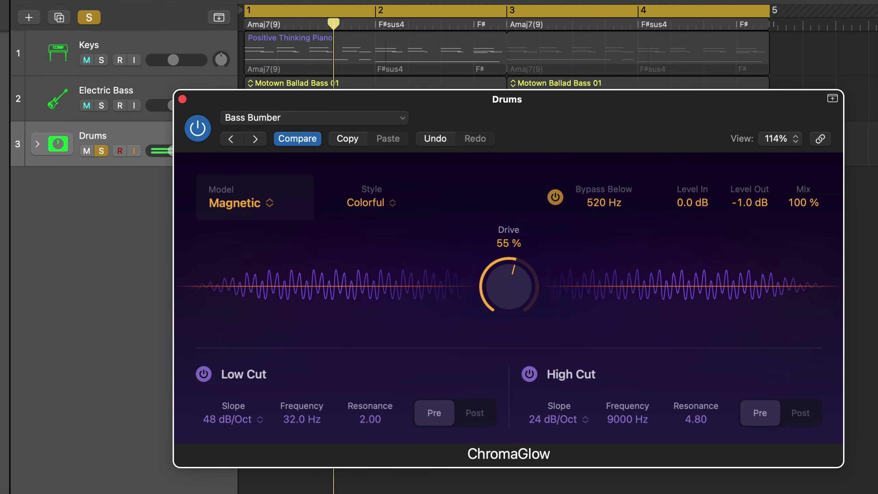
{"action": "left_click", "coordinate": [241, 421]}
{"action": "left_click", "coordinate": [243, 433]}
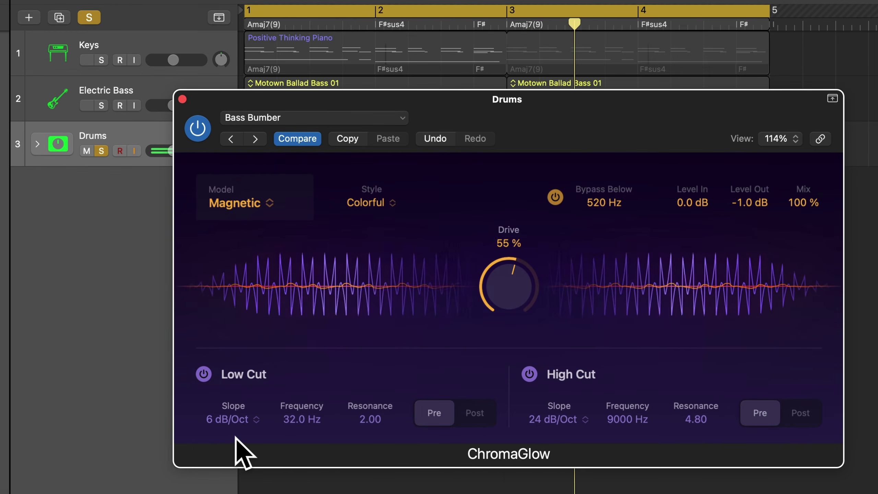
{"action": "left_click", "coordinate": [235, 420]}
{"action": "left_click", "coordinate": [242, 493]}
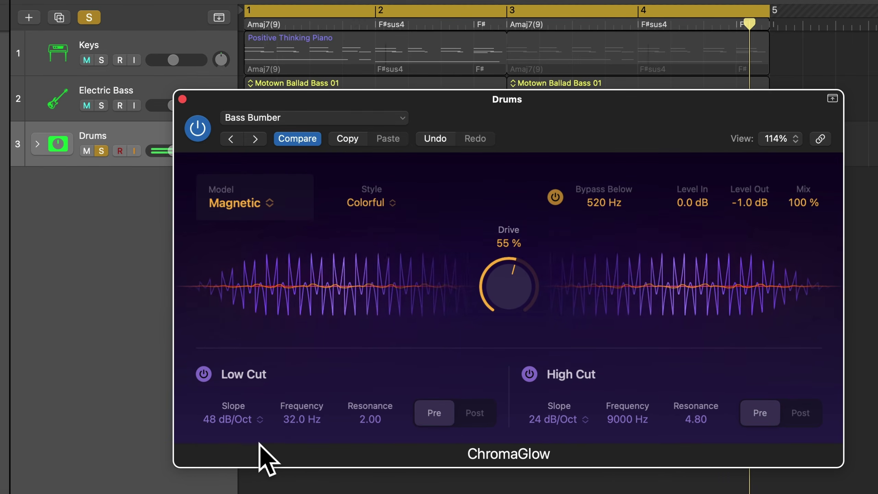
{"action": "left_click", "coordinate": [234, 413]}
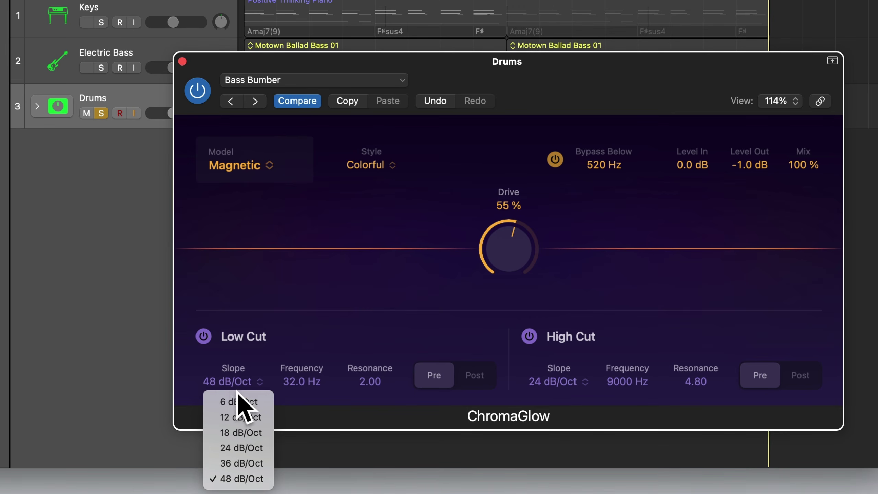
{"action": "left_click", "coordinate": [324, 400]}
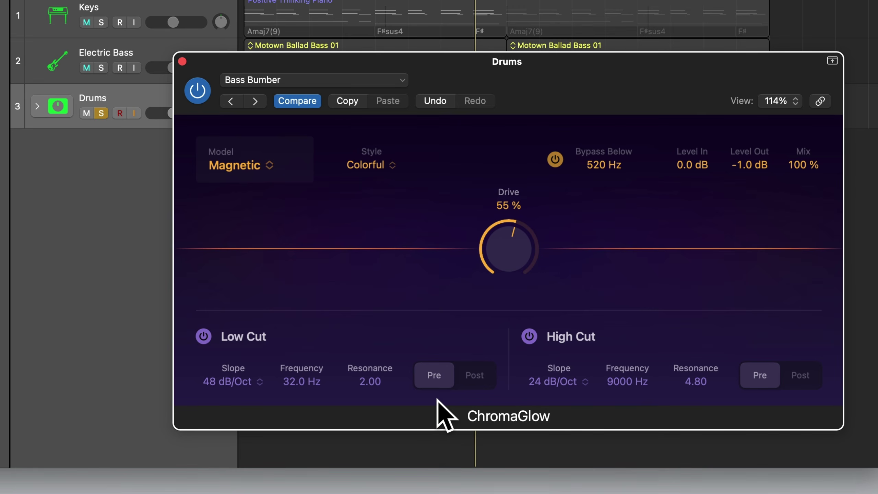
- Close the Drums' plug-in and unsolo the track, then solo the Keys and open their ChromaGlow
{"action": "left_click", "coordinate": [183, 61]}
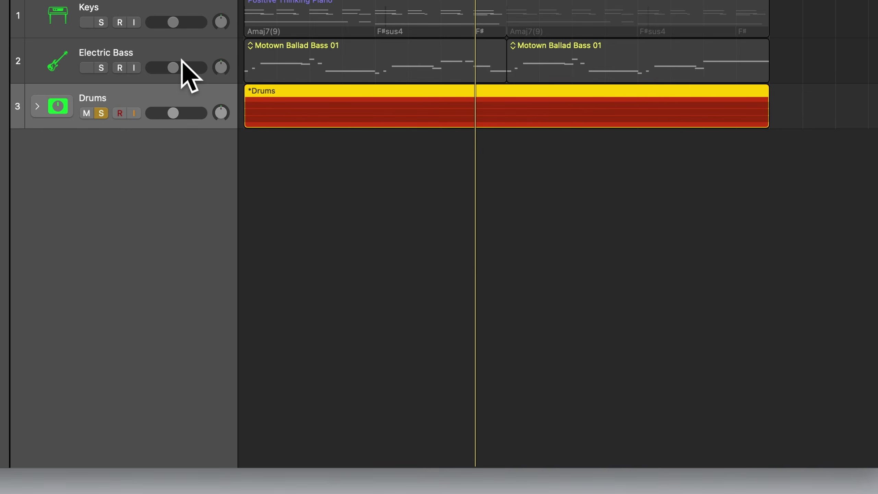
{"action": "left_click", "coordinate": [100, 113]}
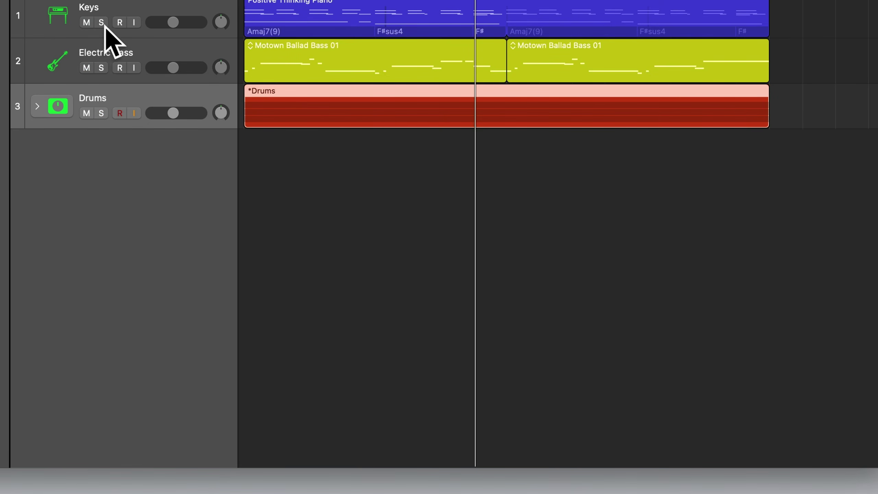
{"action": "left_click", "coordinate": [104, 9]}
{"action": "left_click", "coordinate": [101, 23]}
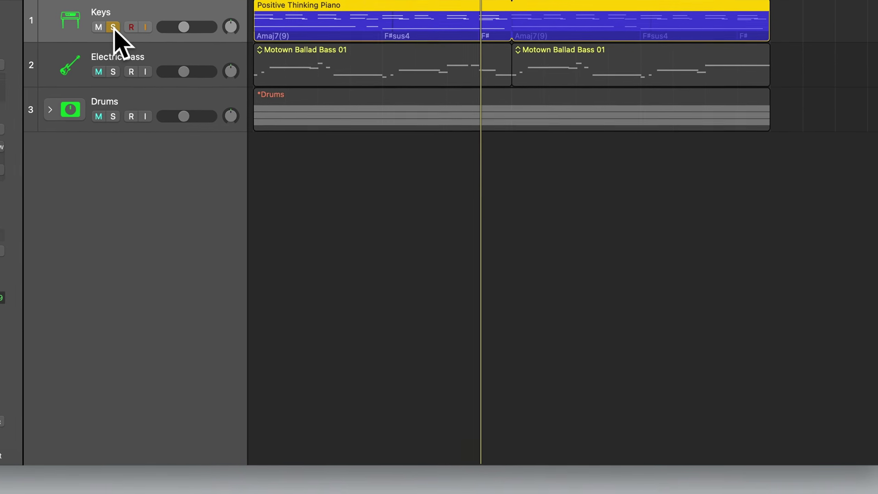
{"action": "left_click", "coordinate": [34, 170]}
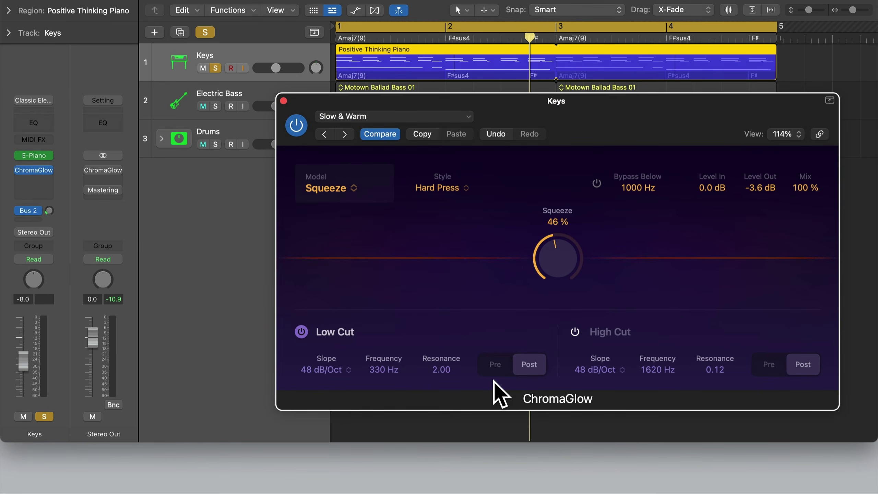
- During playback, raise the Keys' Squeeze to 100 % and compare the Low Cut in Pre and Post positions, ending on Post
{"action": "key", "text": "space"}
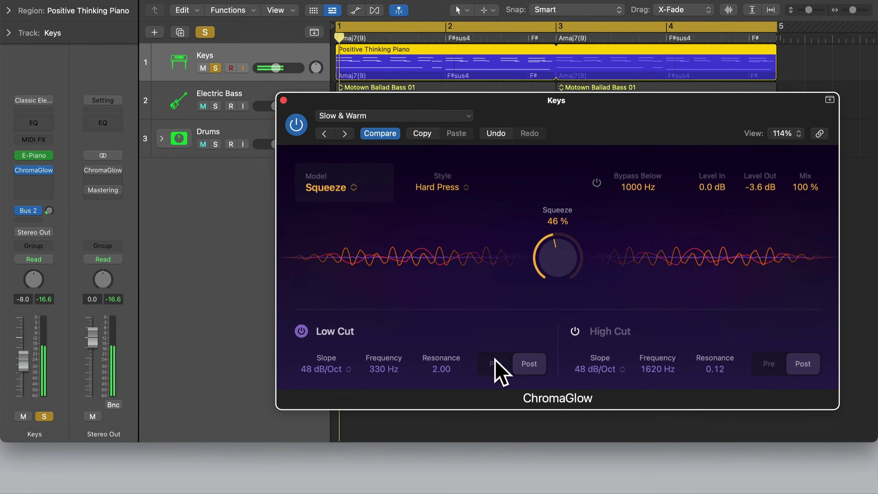
{"action": "left_click_drag", "start_coordinate": [553, 268], "coordinate": [566, 143]}
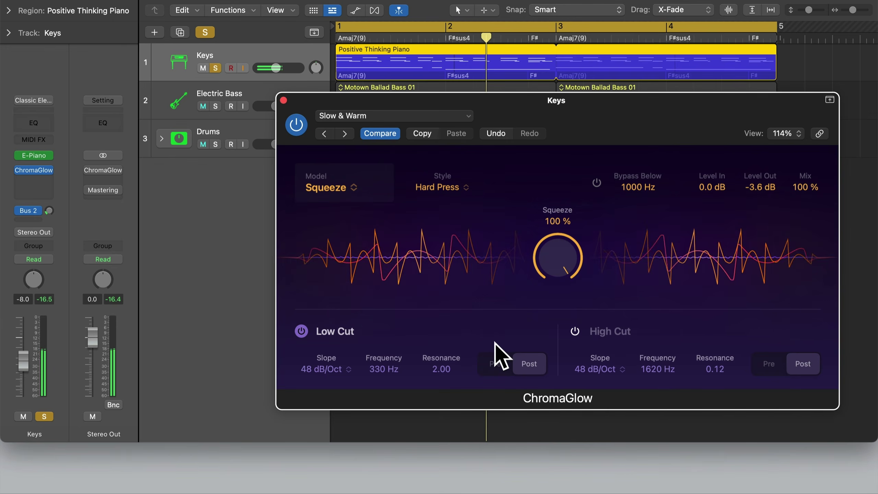
{"action": "left_click", "coordinate": [494, 364]}
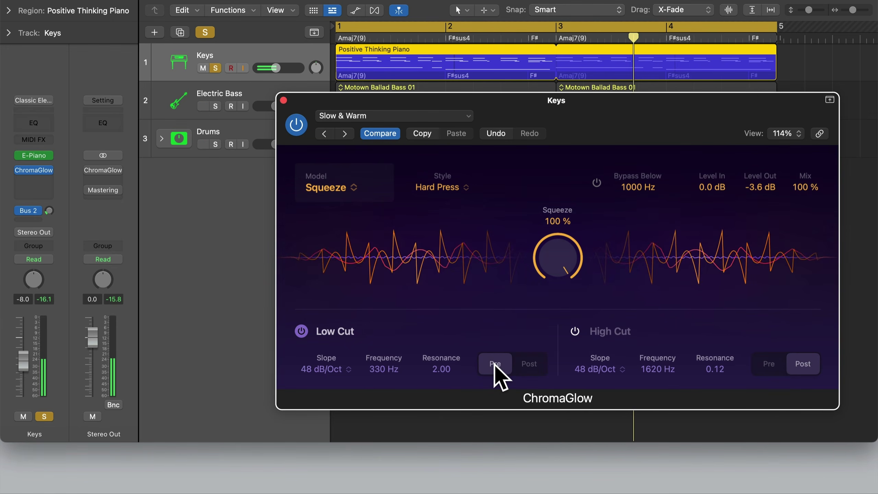
{"action": "left_click", "coordinate": [532, 365]}
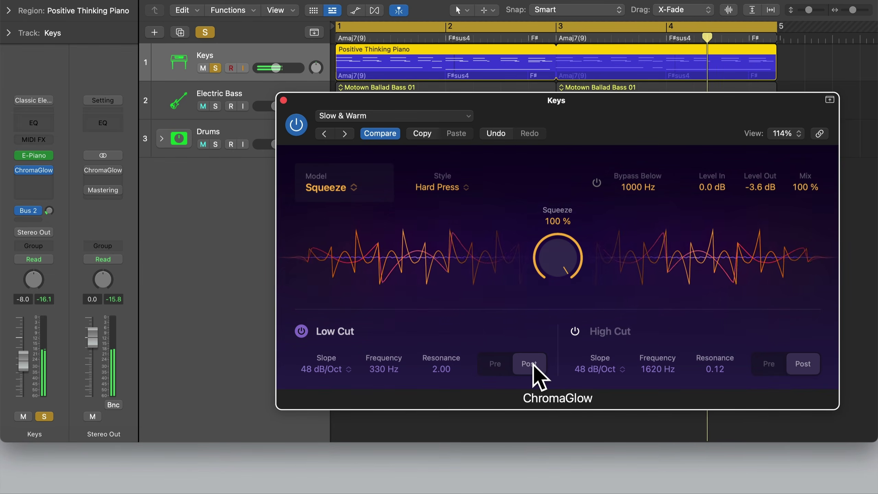
{"action": "left_click", "coordinate": [491, 366]}
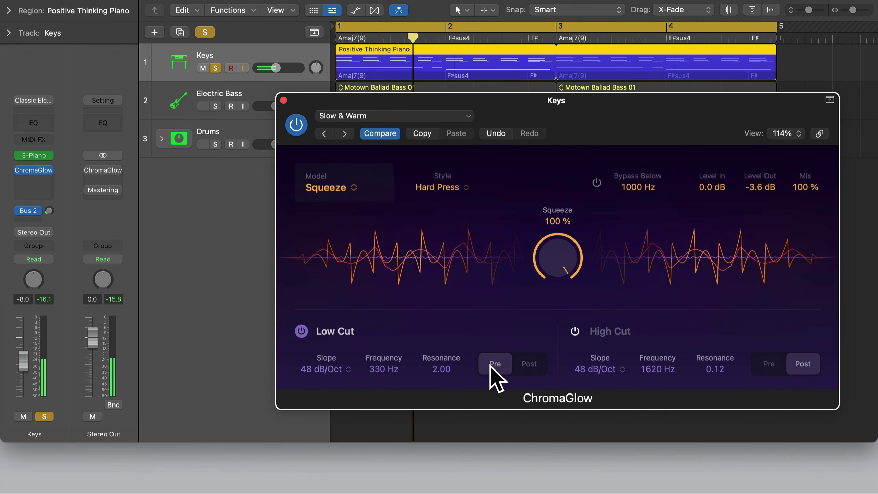
{"action": "left_click", "coordinate": [530, 365]}
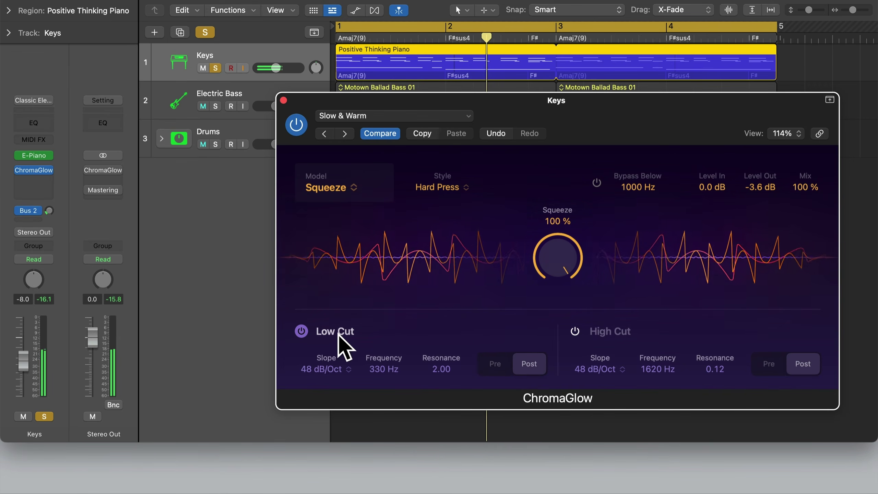
- Switch the Keys from Low Cut to High Cut and compare its Pre and Post positions, ending on Pre
{"action": "left_click", "coordinate": [301, 331]}
{"action": "left_click", "coordinate": [575, 331]}
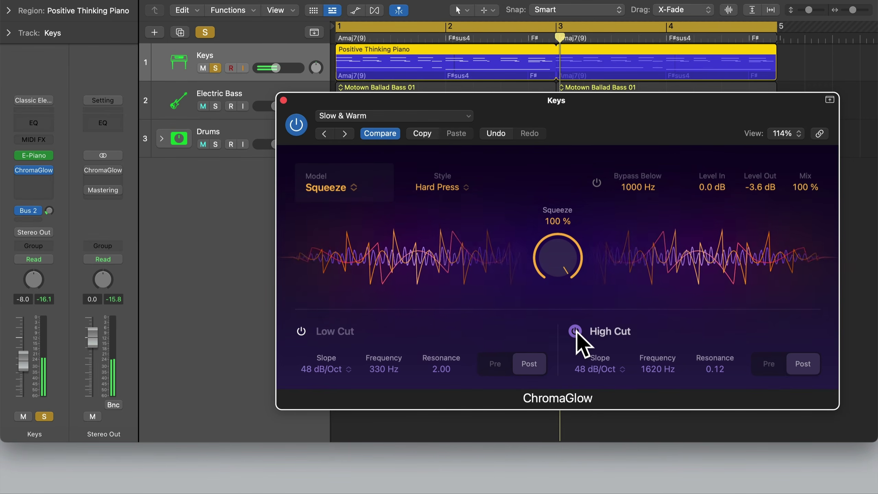
{"action": "left_click", "coordinate": [767, 363]}
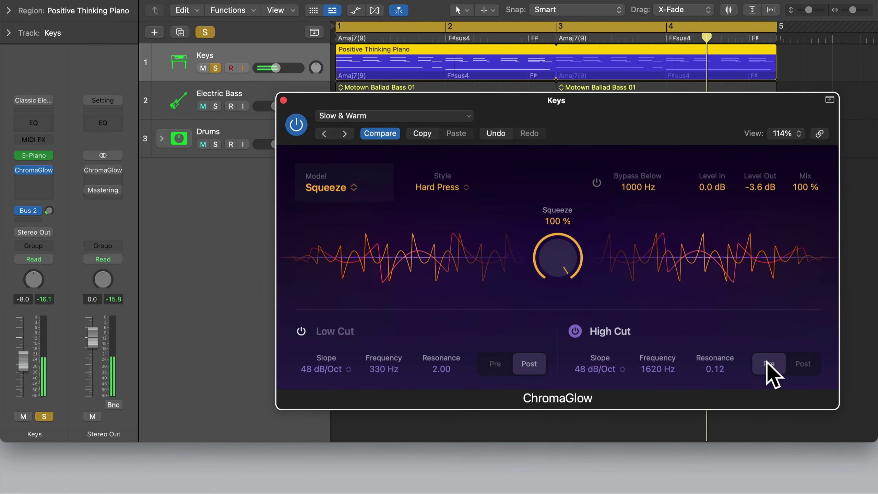
{"action": "left_click", "coordinate": [807, 364]}
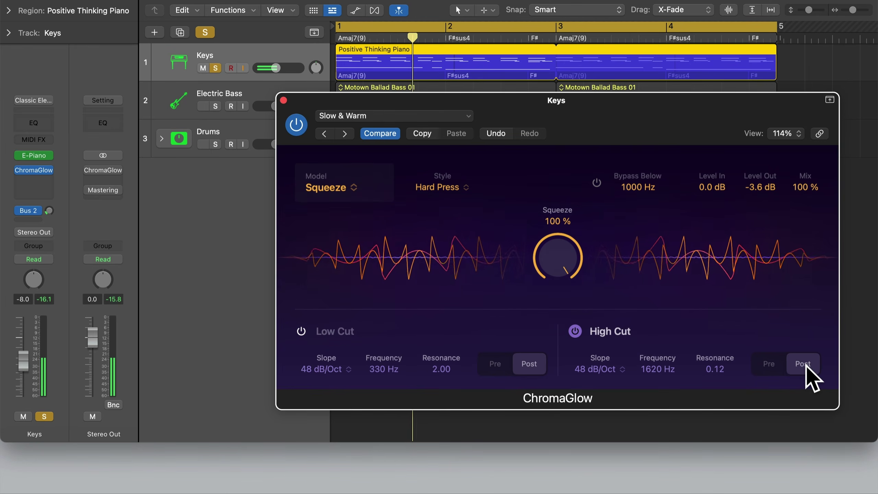
{"action": "left_click", "coordinate": [771, 365]}
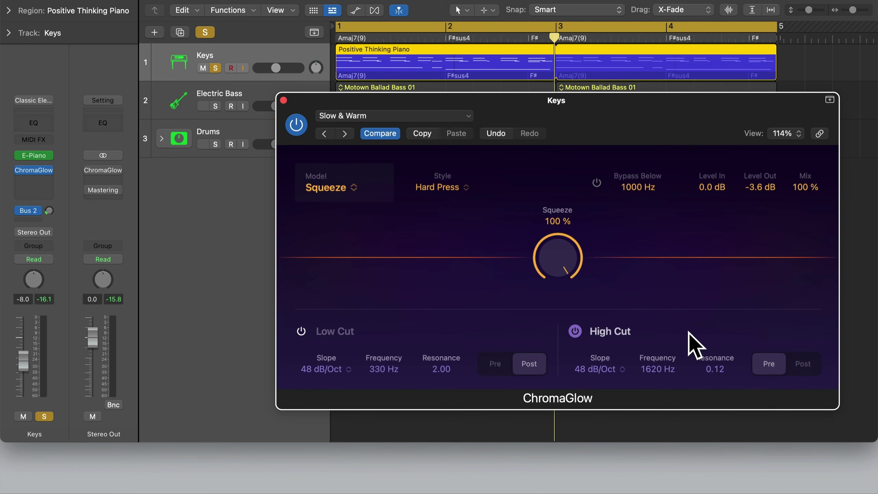
- Resume playback, lower the Keys' Squeeze to 49 %, unsolo the track and close its plug-in
{"action": "key", "text": "space"}
{"action": "left_click_drag", "start_coordinate": [563, 270], "coordinate": [583, 368]}
{"action": "left_click", "coordinate": [216, 68]}
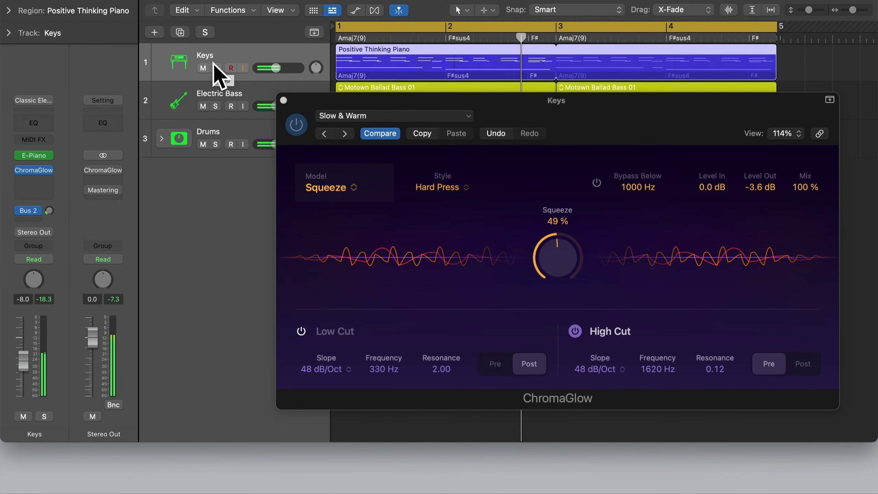
{"action": "left_click", "coordinate": [284, 100]}
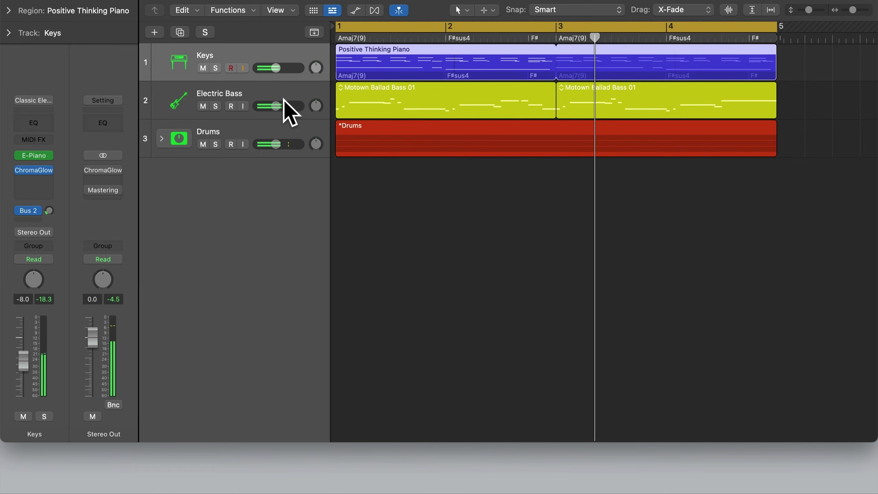
- Enable ChromaGlow on the Stereo Out with the Master Bus preset Full Enhance, adjust its Drive, and close the plug-in
{"action": "left_click", "coordinate": [88, 171]}
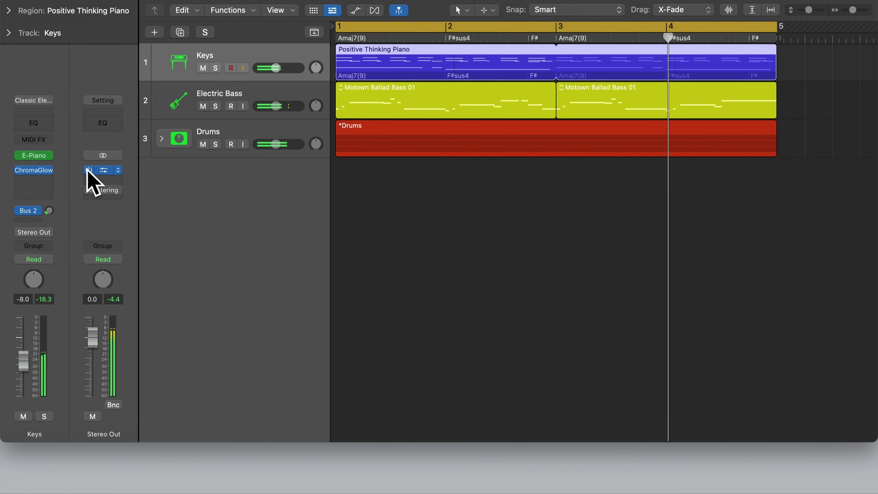
{"action": "left_click", "coordinate": [103, 170]}
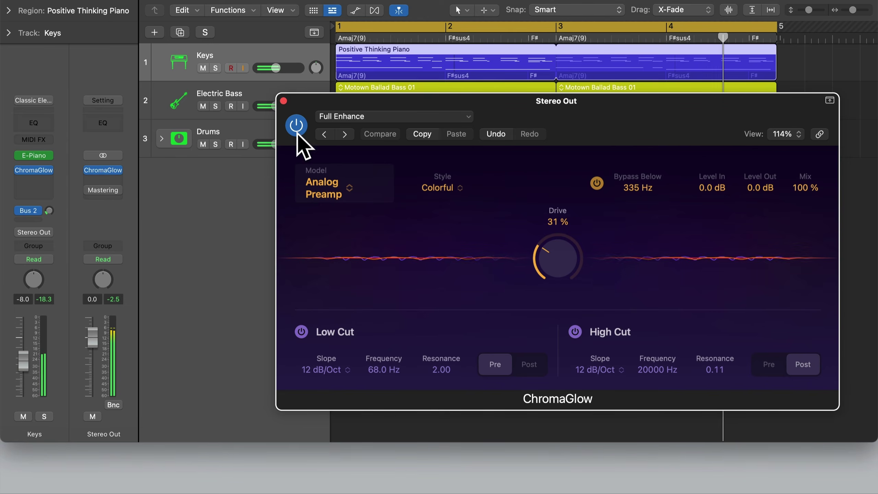
{"action": "left_click", "coordinate": [359, 117]}
{"action": "mouse_move", "coordinate": [371, 448]}
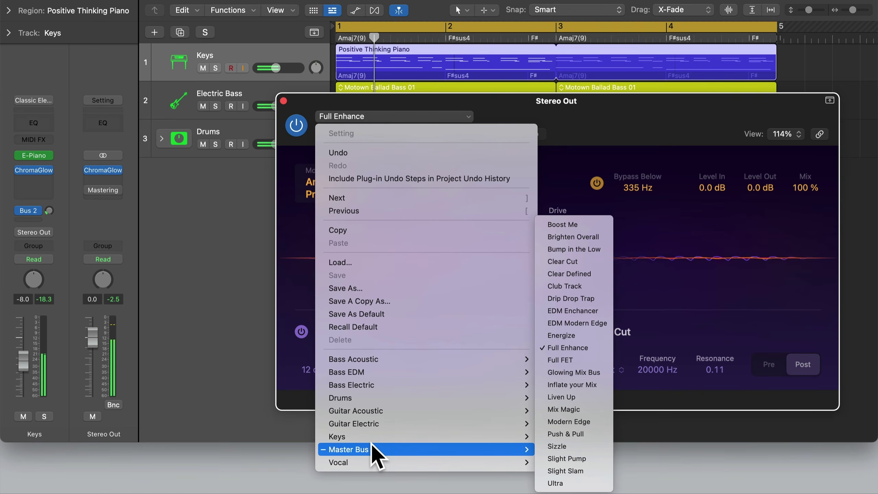
{"action": "left_click", "coordinate": [576, 346]}
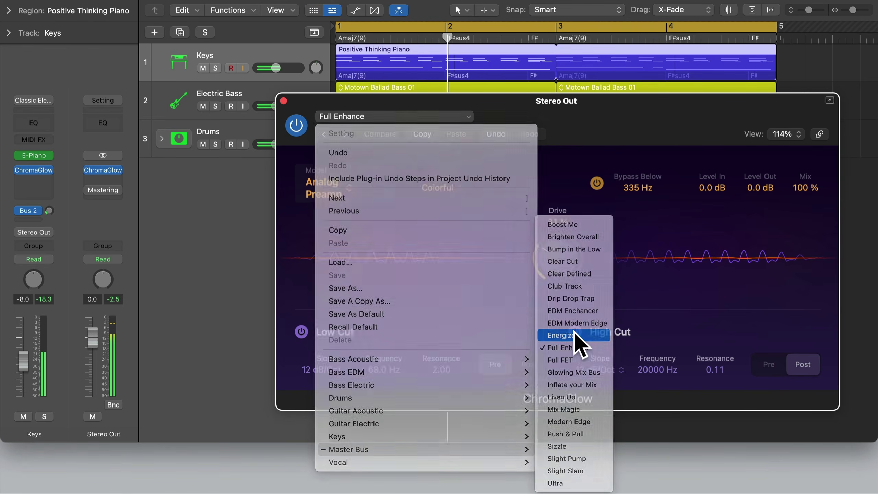
{"action": "left_click_drag", "start_coordinate": [554, 259], "coordinate": [559, 326]}
{"action": "left_click", "coordinate": [283, 101]}
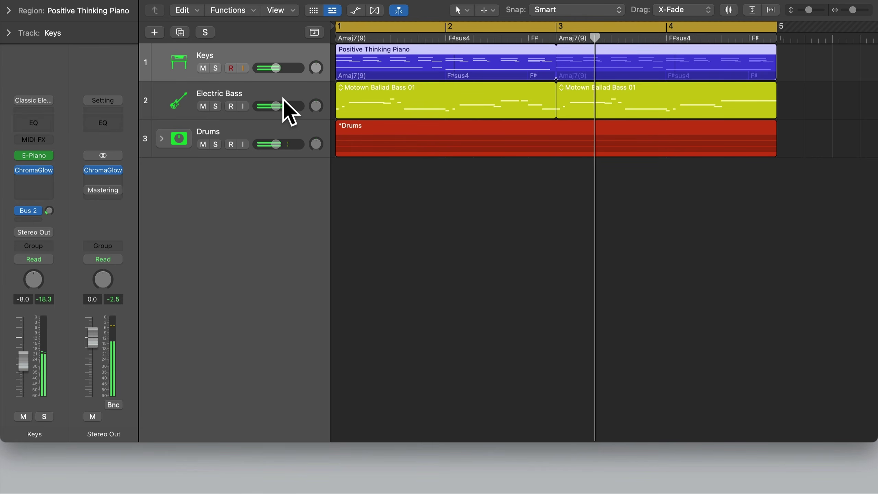